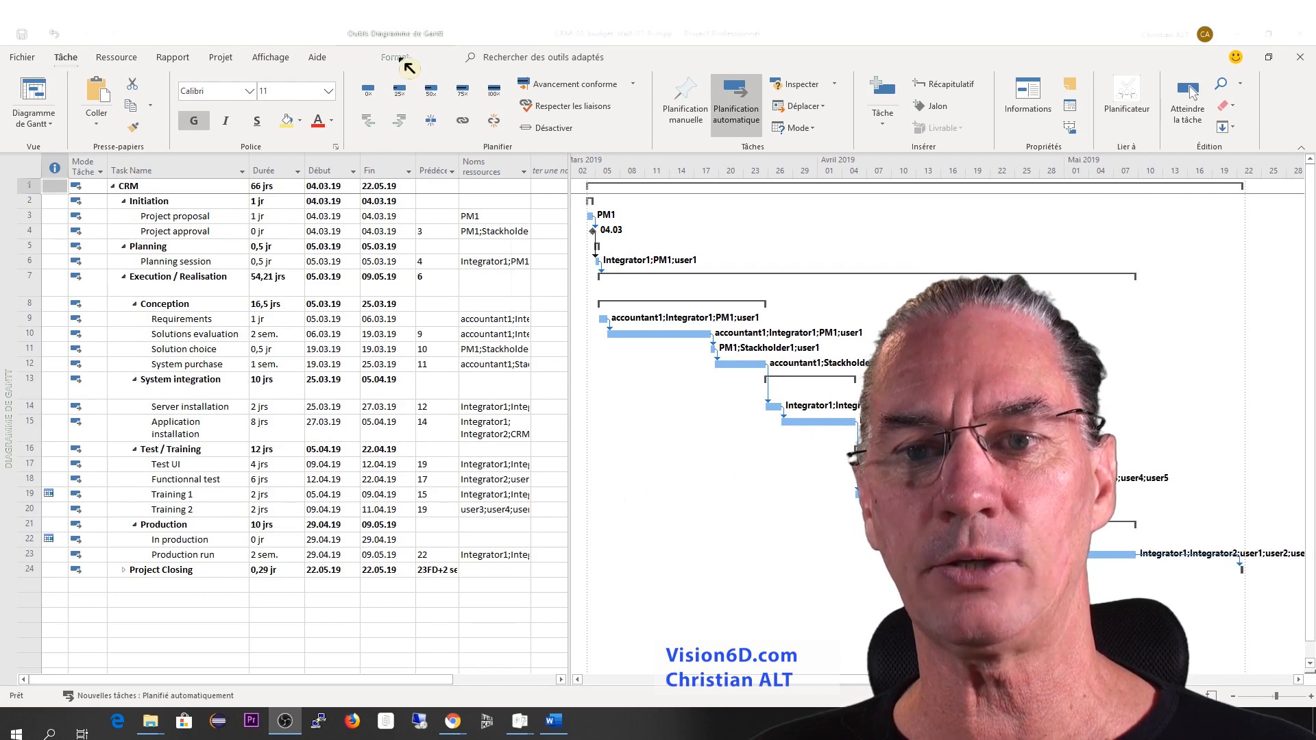
- Show the project summary task in the Gantt chart
click(401, 60)
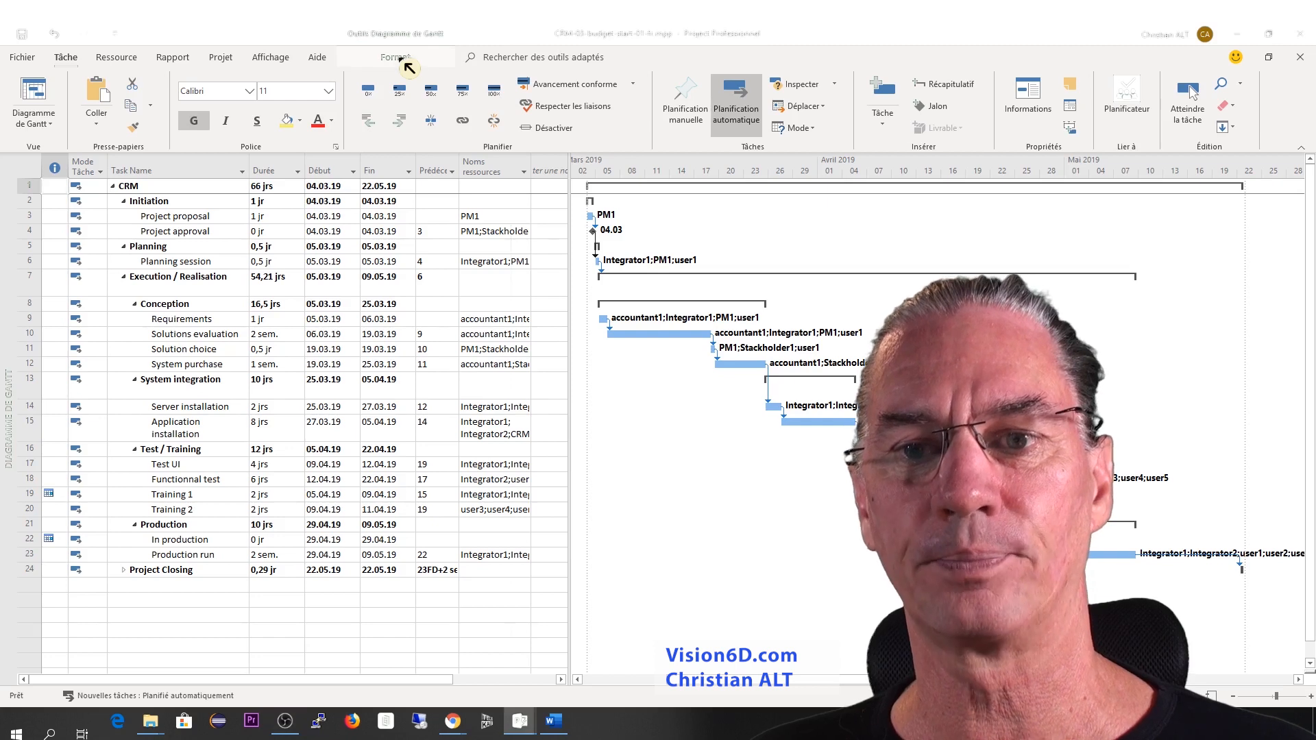
click(404, 62)
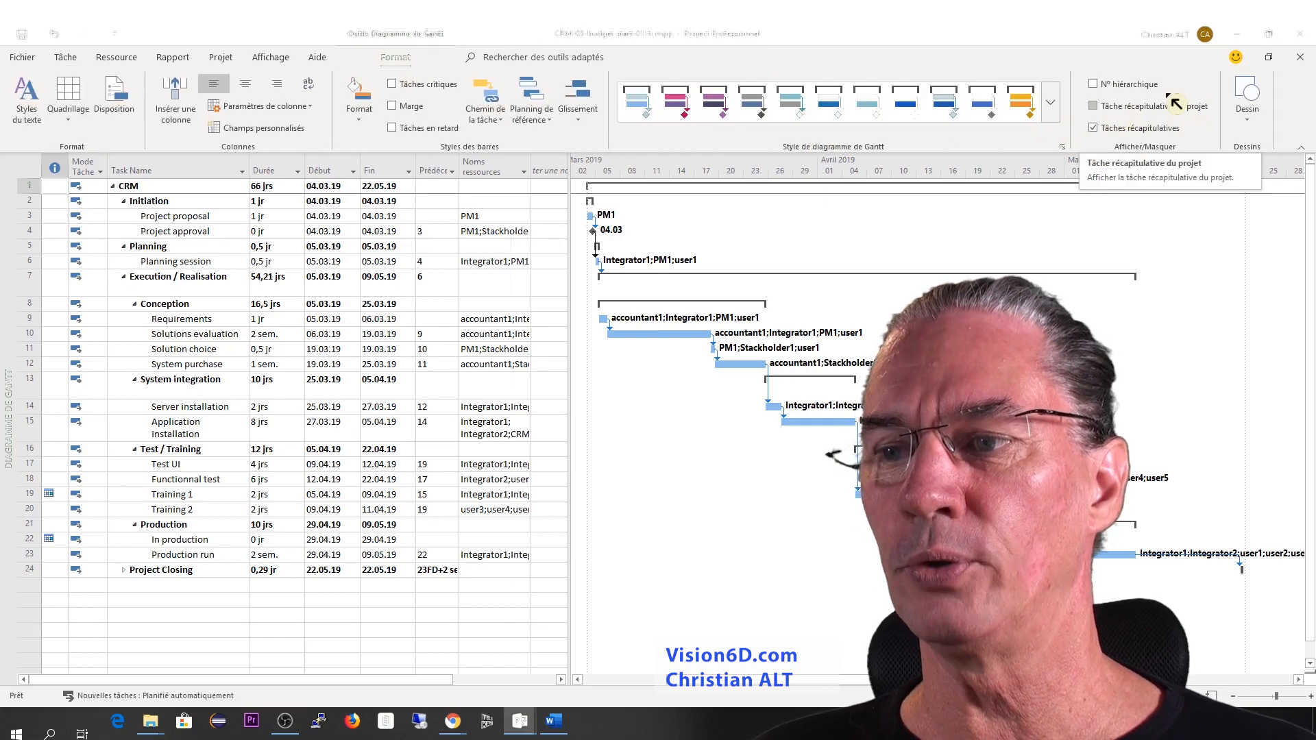
click(1104, 109)
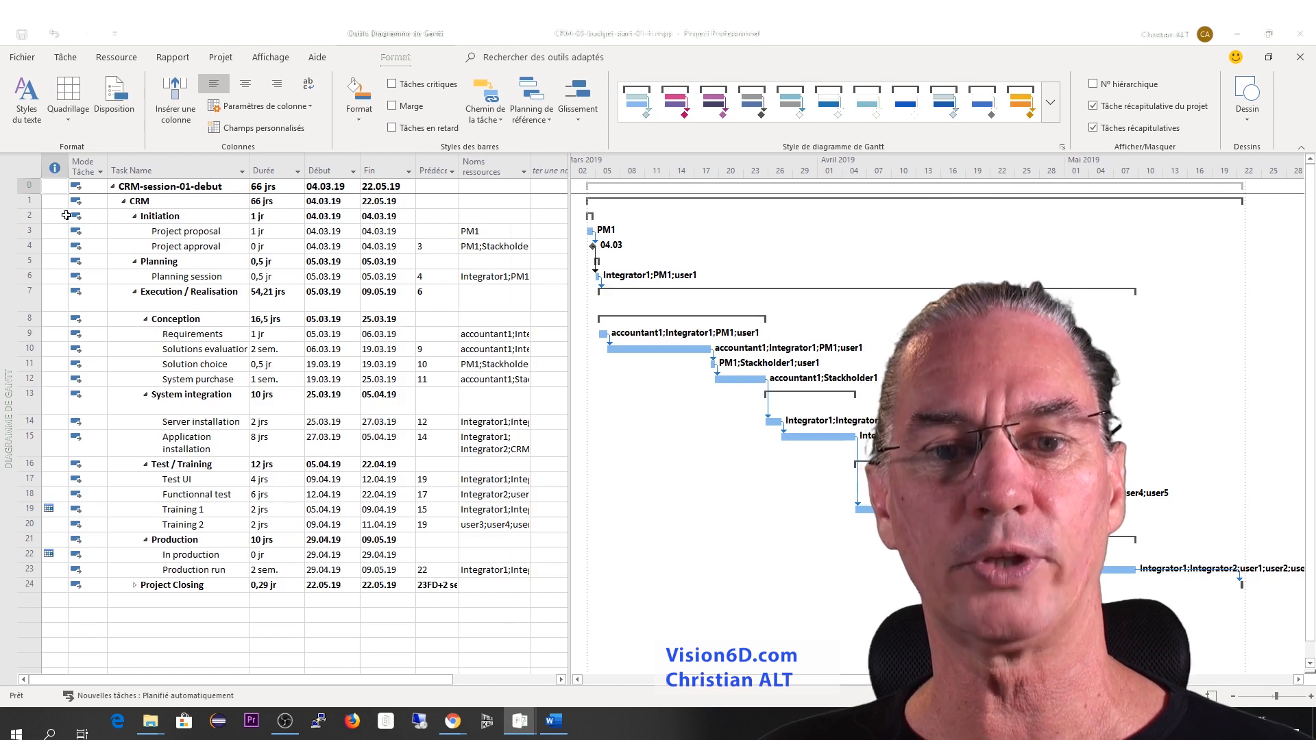
- Outdent tasks 2 to 24, from Initiation to Project Closing, by one level and delete the redundant CRM task in row 1
click(29, 216)
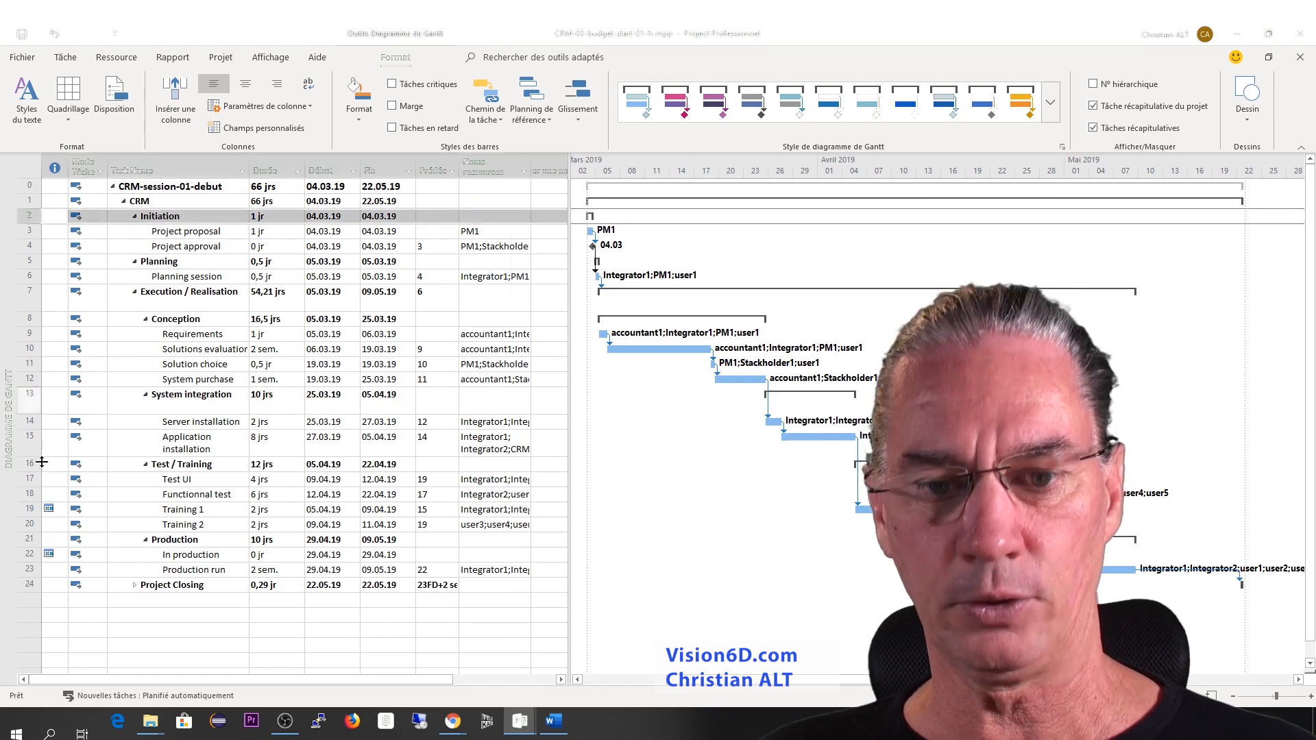
shift+click(29, 586)
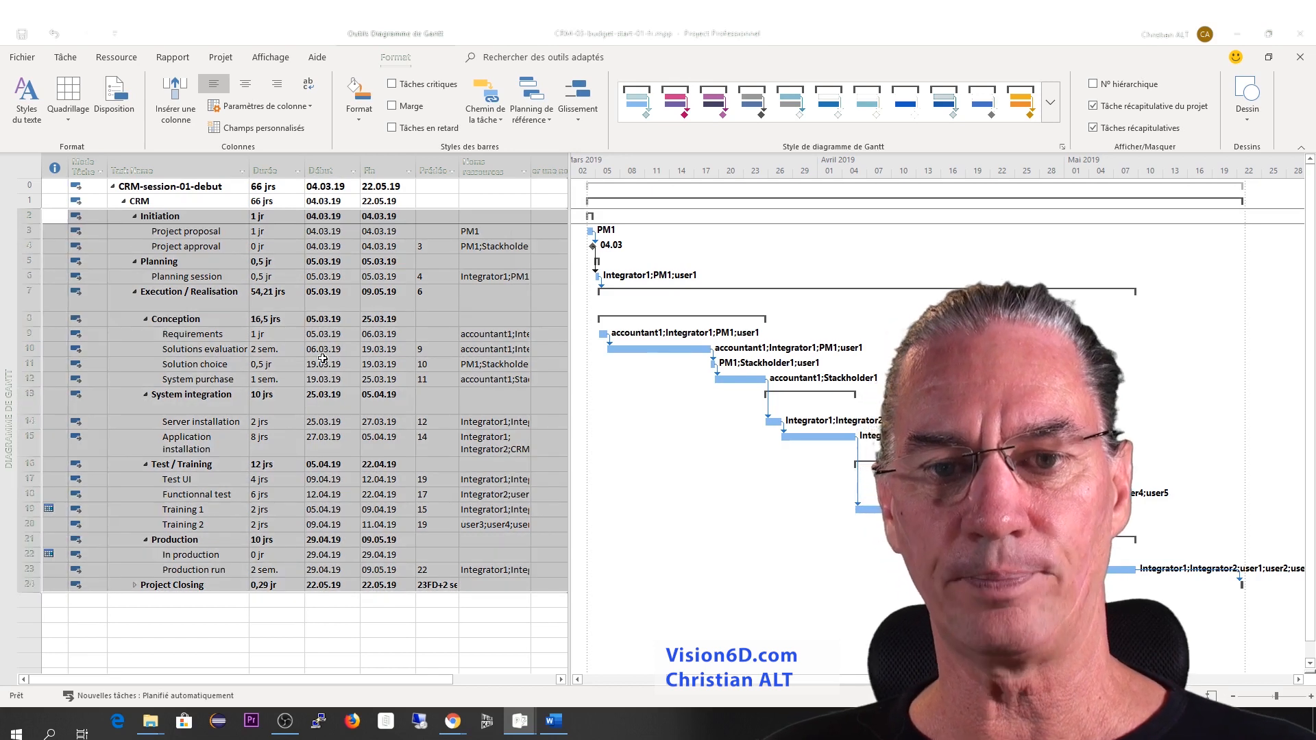
click(81, 61)
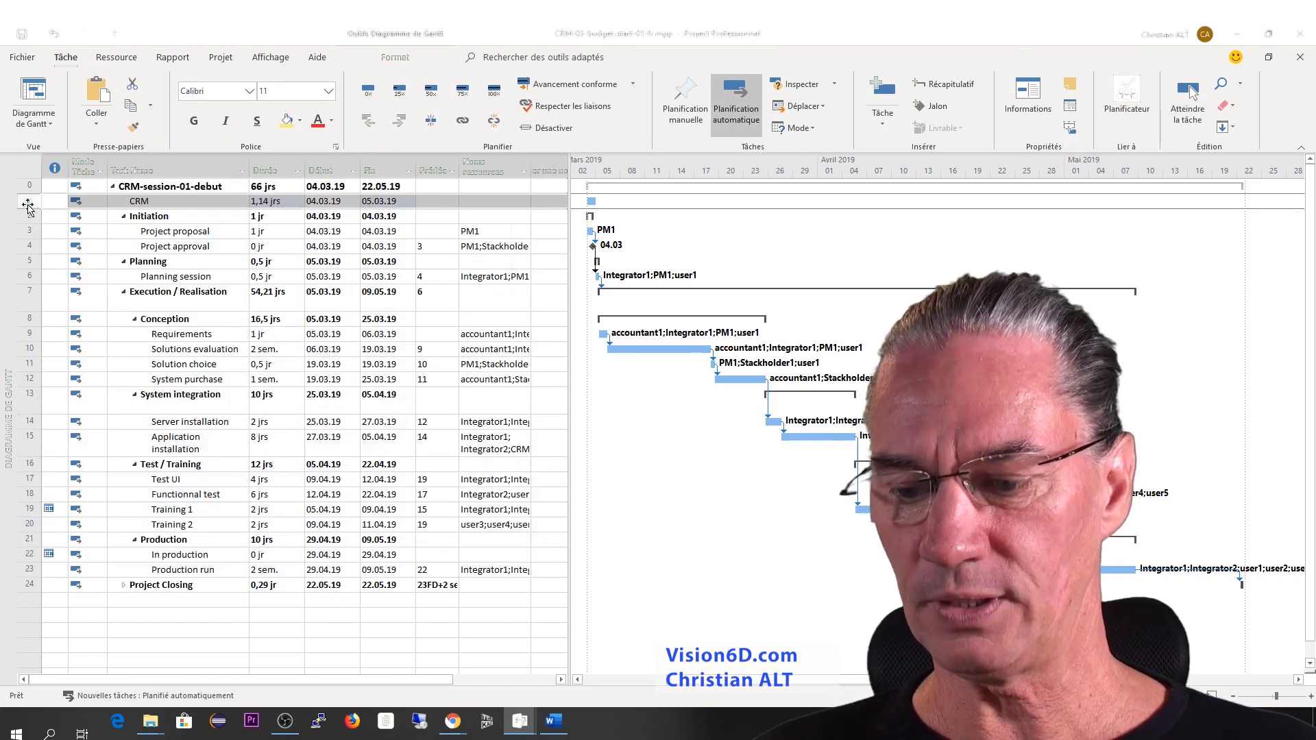
key(Delete)
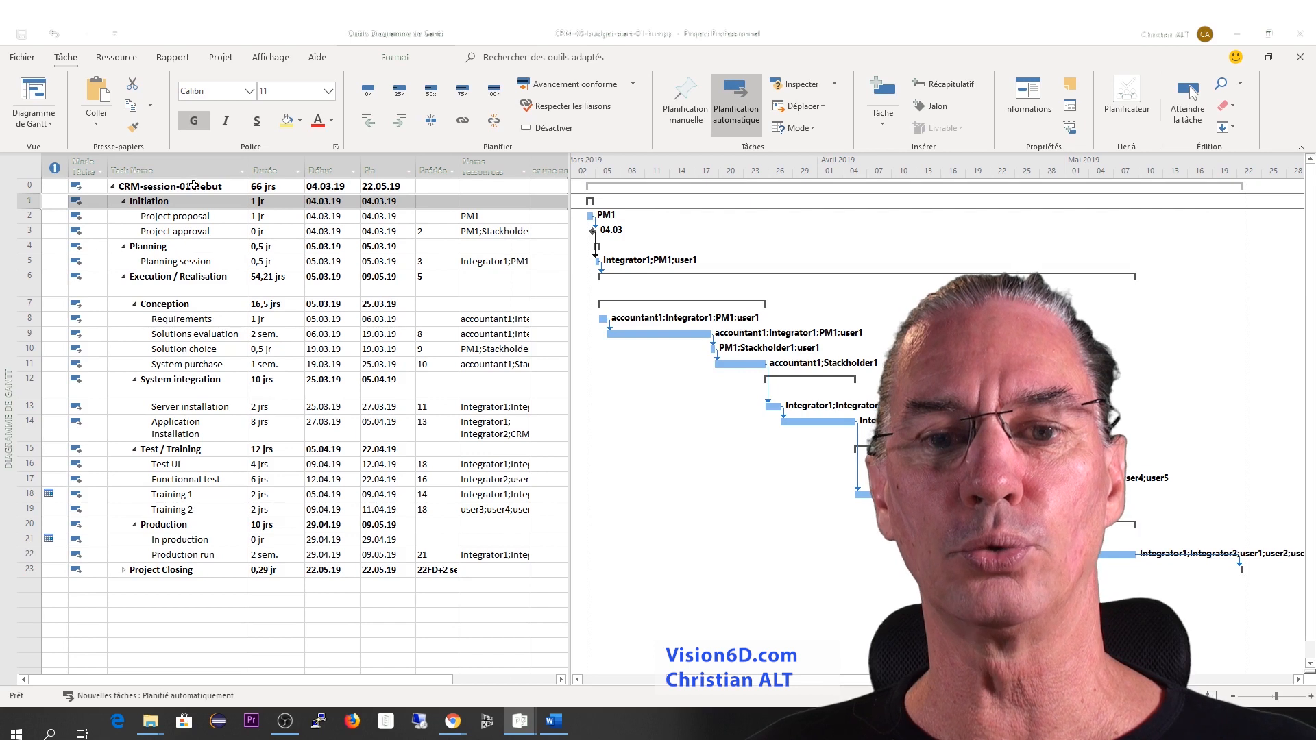
- Rename the project summary task in row 0 as CRM
click(226, 186)
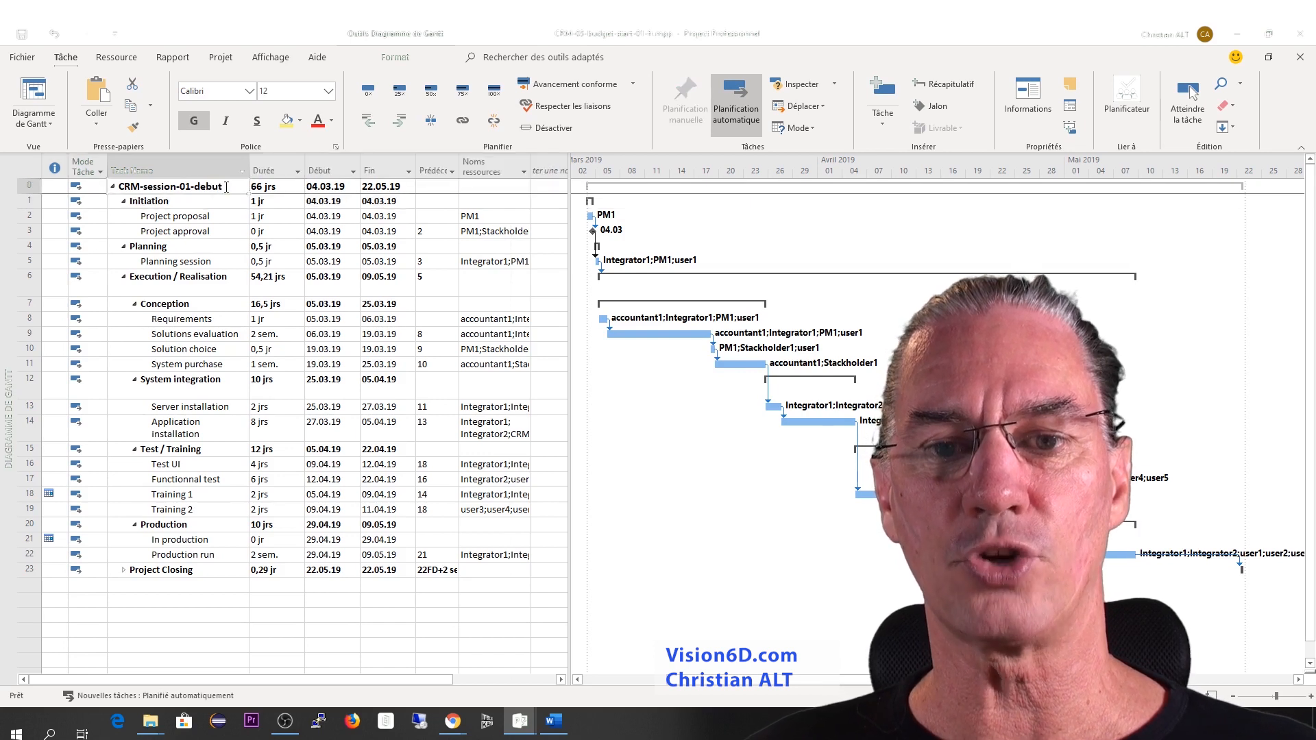
click(227, 186)
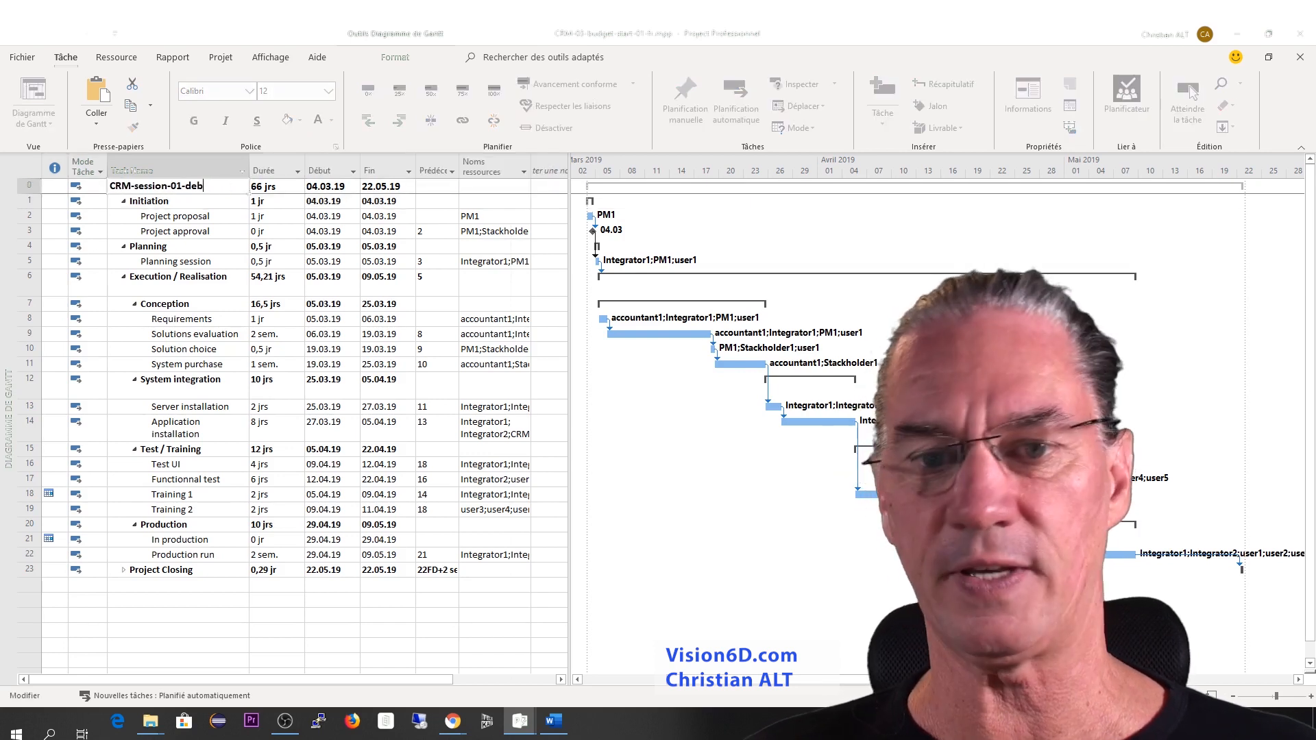
key(BackSpace)
key(BackSpace)
key(BackSpace)
key(BackSpace)
key(BackSpace)
key(BackSpace)
key(BackSpace)
key(BackSpace)
key(BackSpace)
key(BackSpace)
key(BackSpace)
key(BackSpace)
key(BackSpace)
key(Return)
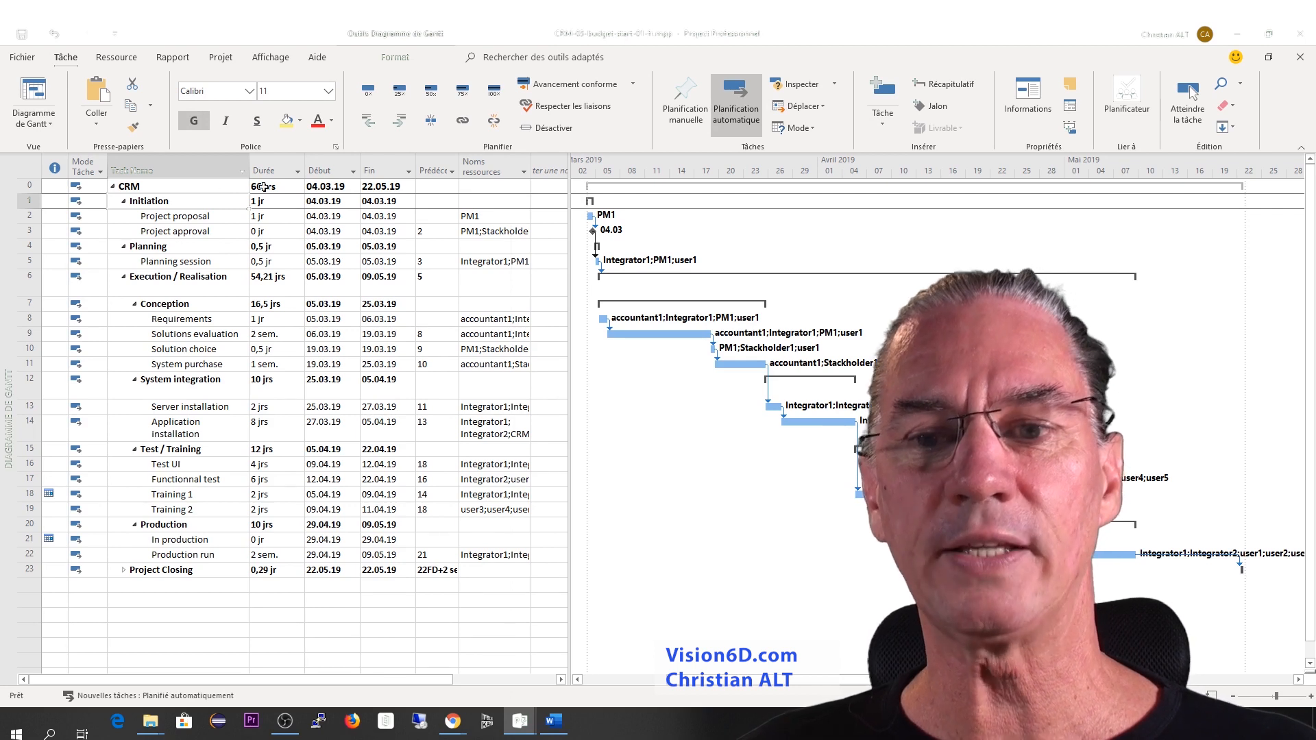
- Insert a Coût budgétaire column after the Noms ressources column in the task table
right_click(547, 169)
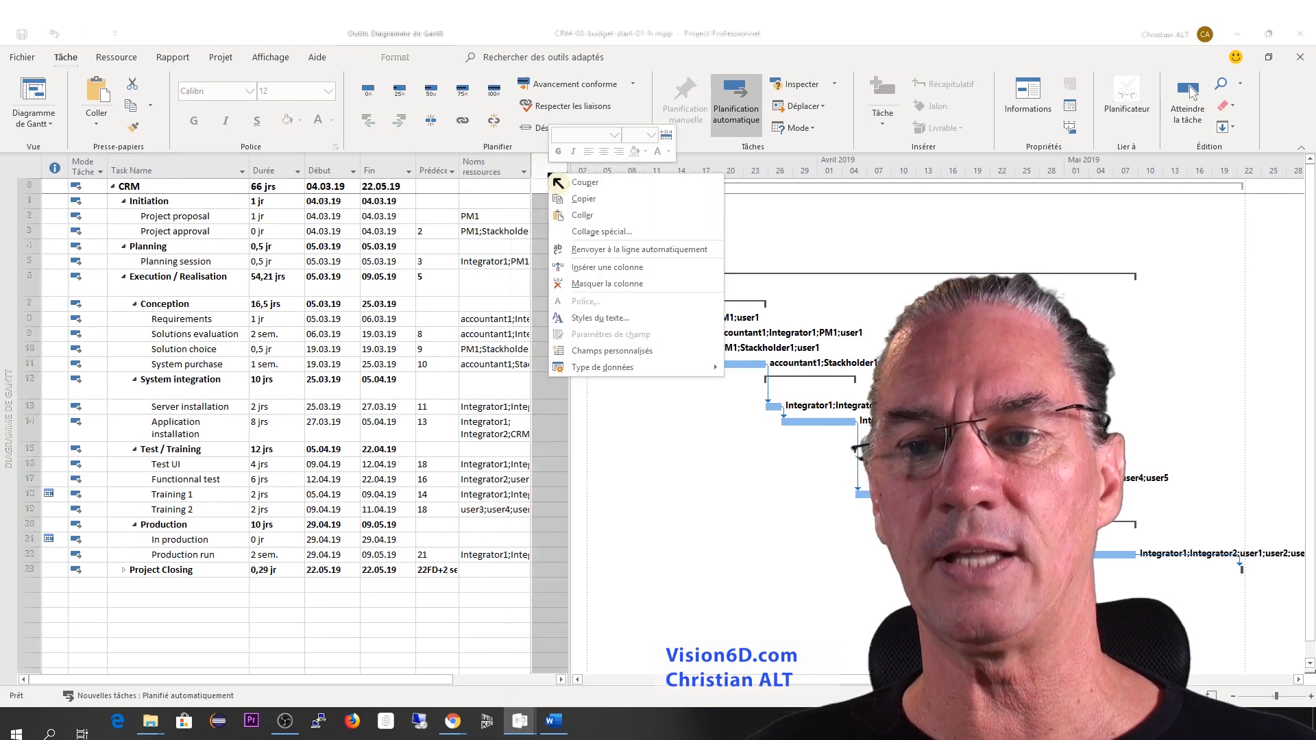
click(626, 269)
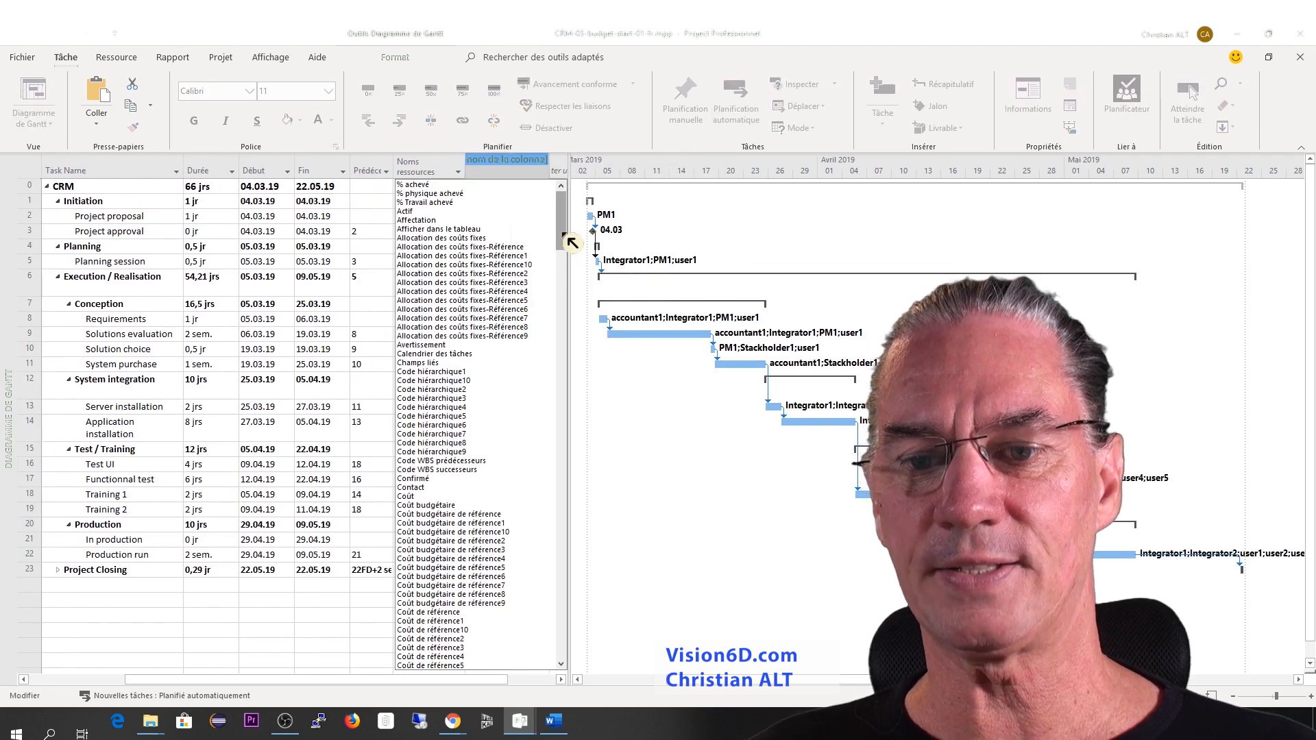
drag(564, 236, 571, 273)
click(458, 221)
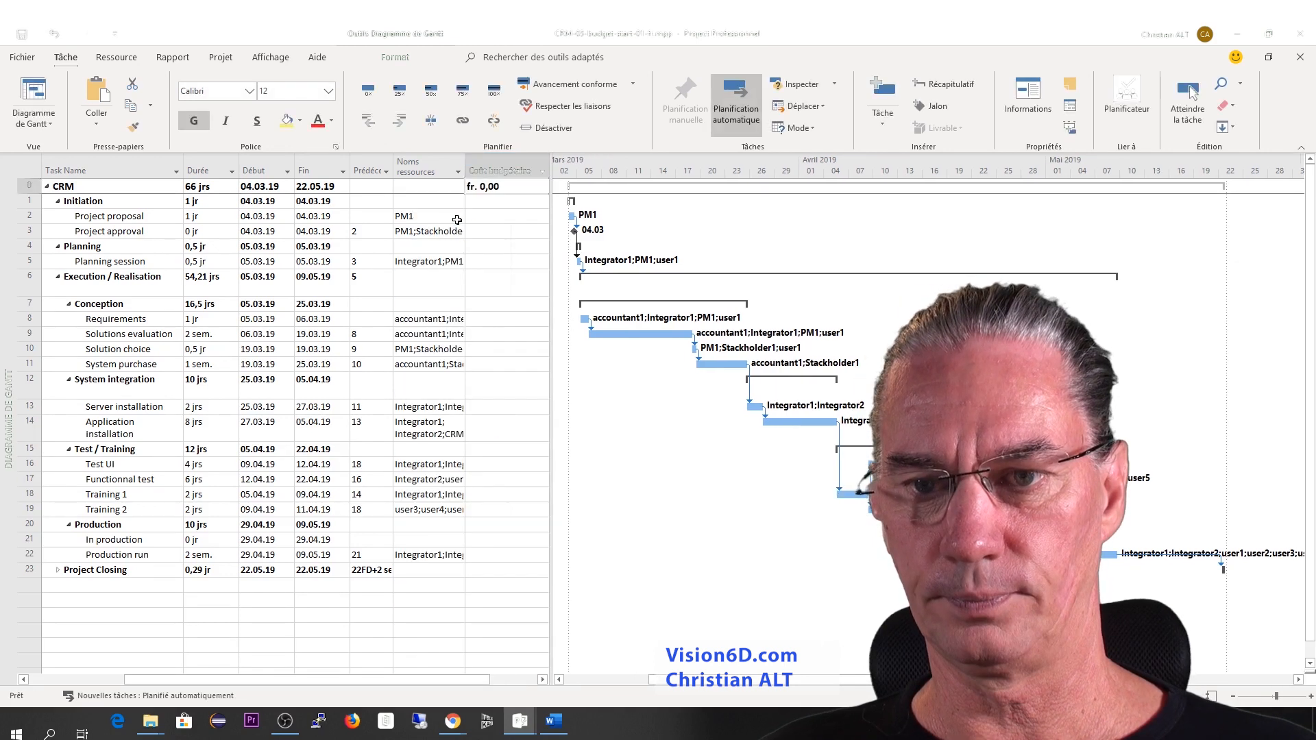
- Insert a Travail budgétaire column before the Coût budgétaire column and widen the task table to show both
right_click(491, 168)
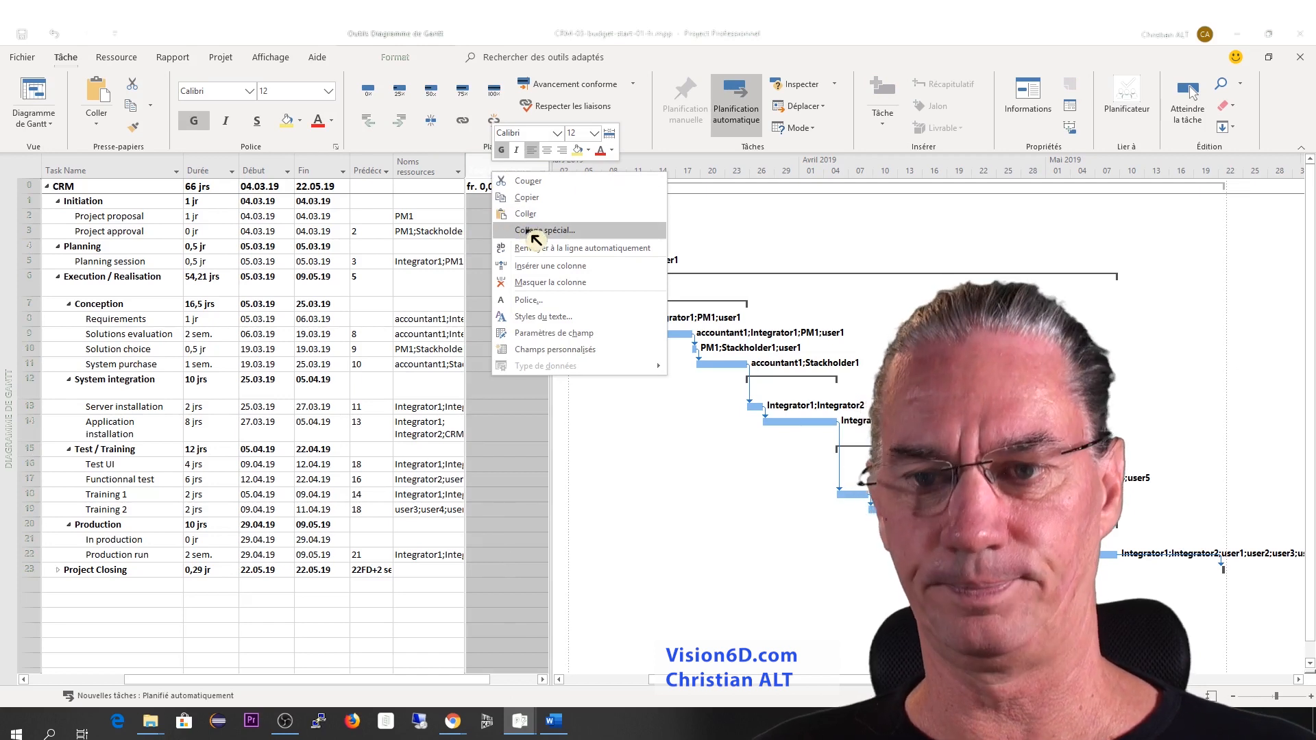
click(532, 267)
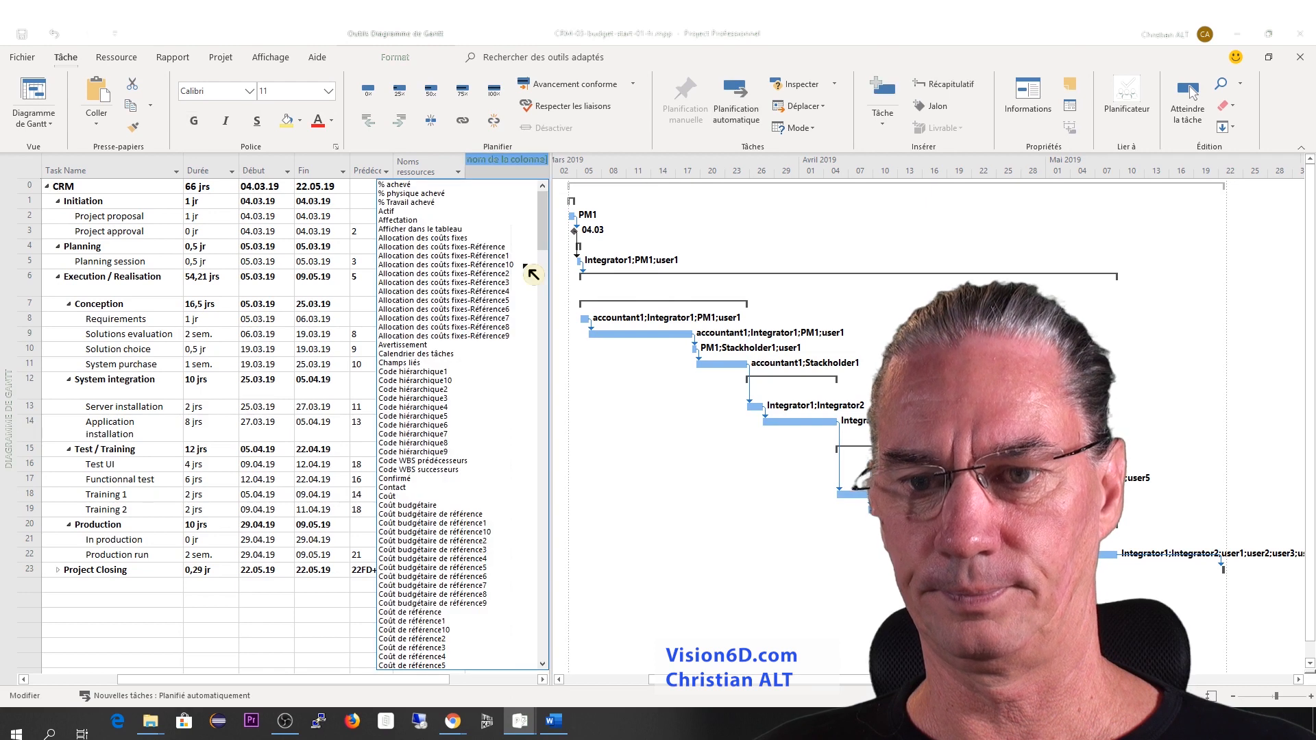
drag(543, 235, 537, 619)
click(432, 471)
drag(551, 408, 656, 402)
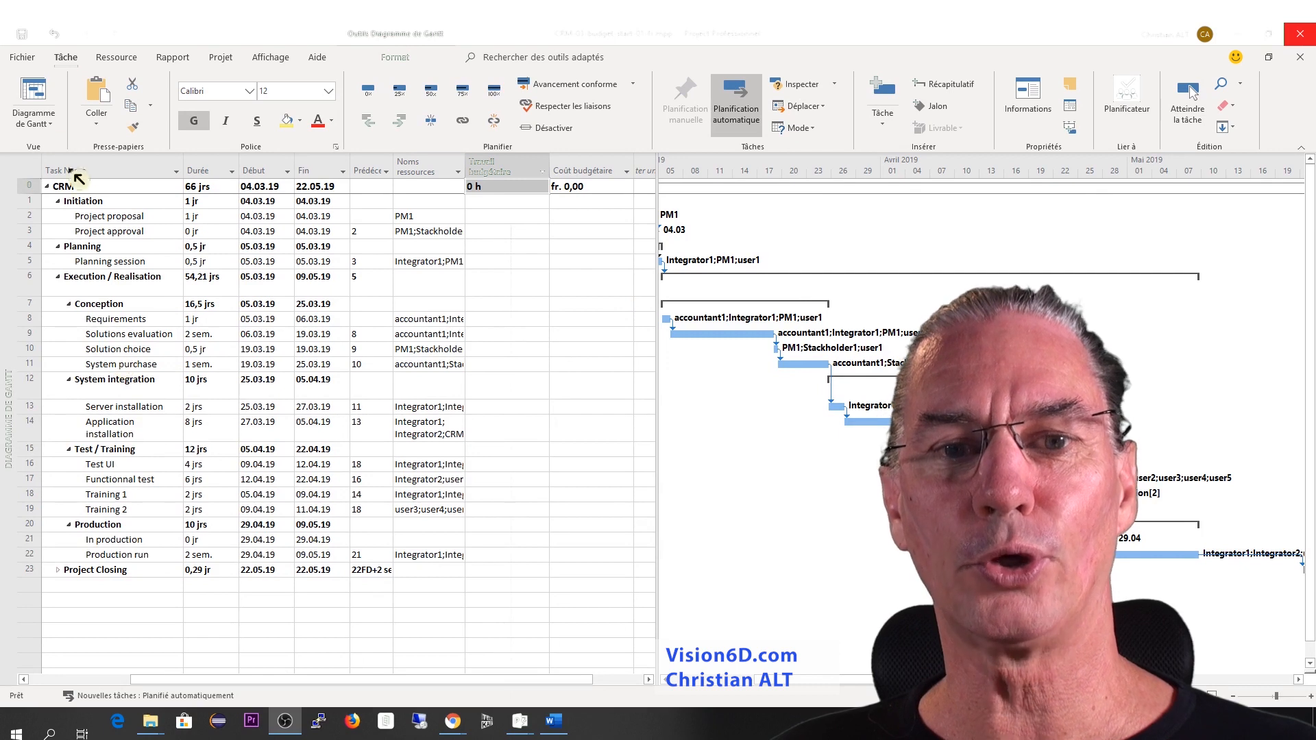
- Set the project's currency to EUR in the display options
click(23, 60)
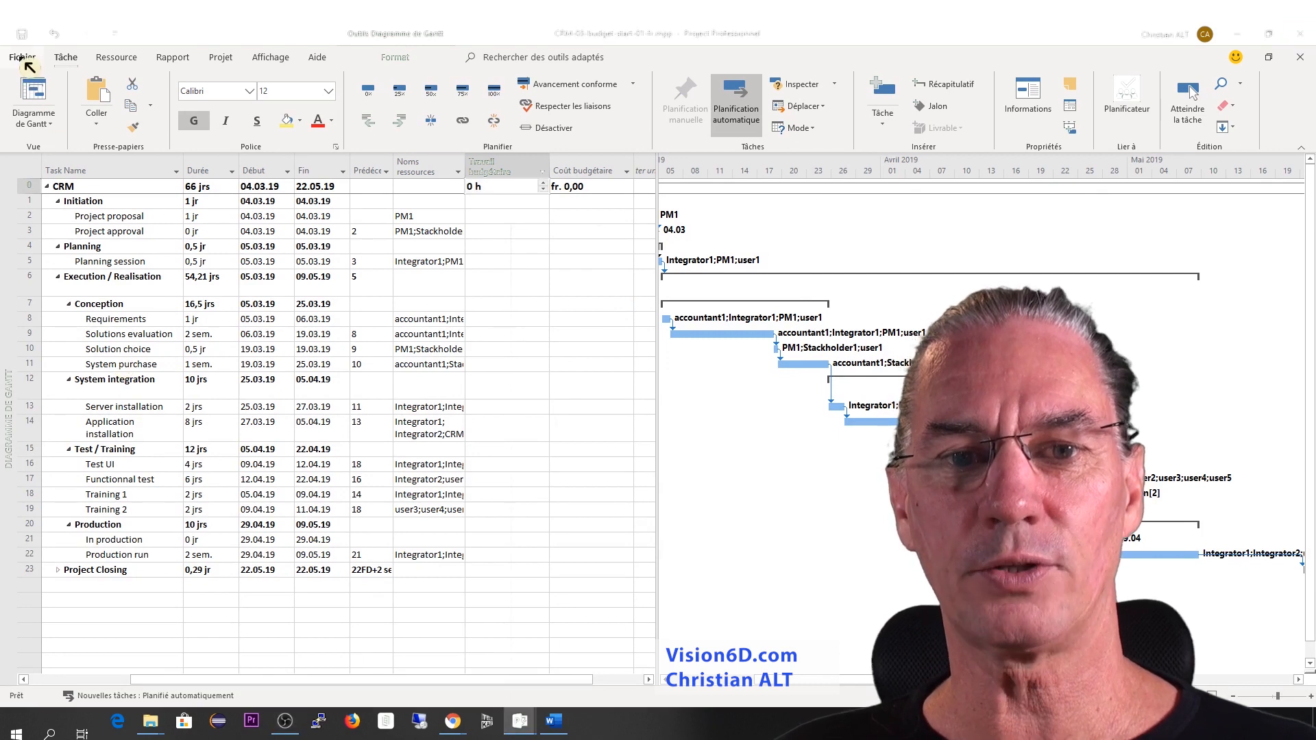
click(26, 60)
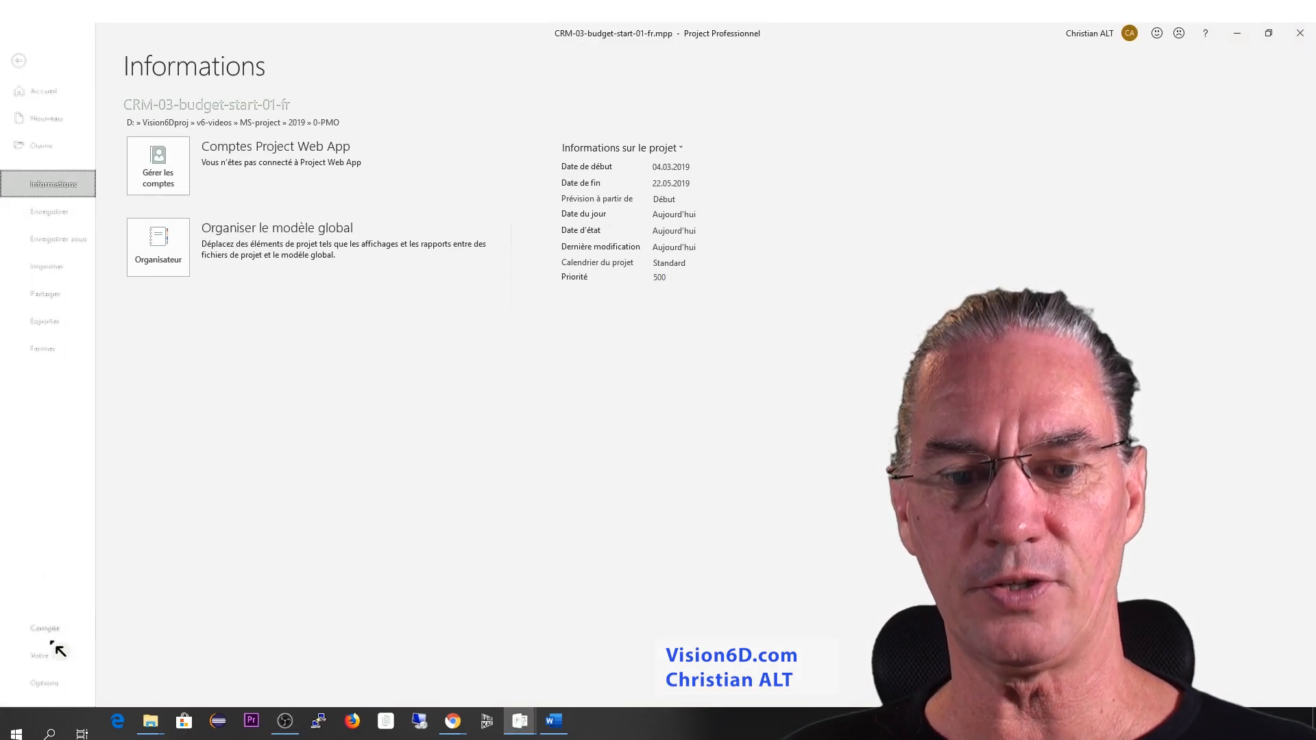
click(52, 682)
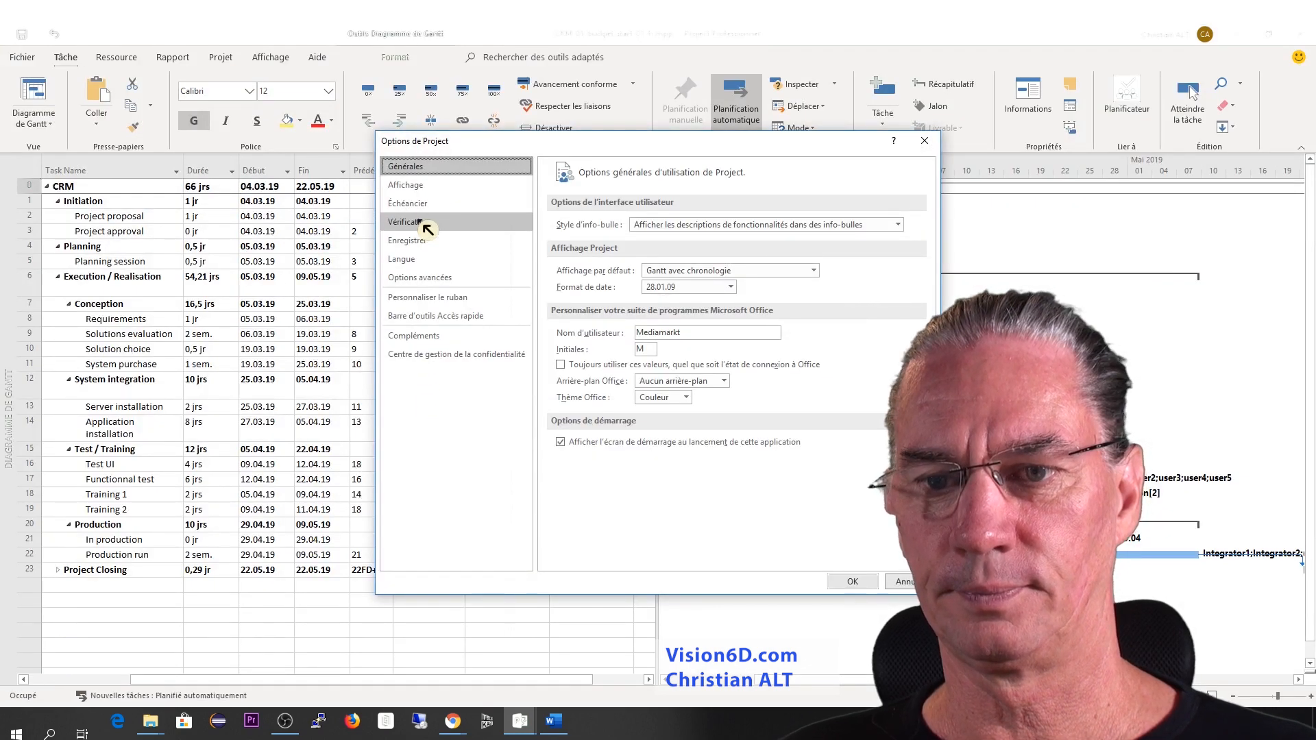
click(428, 185)
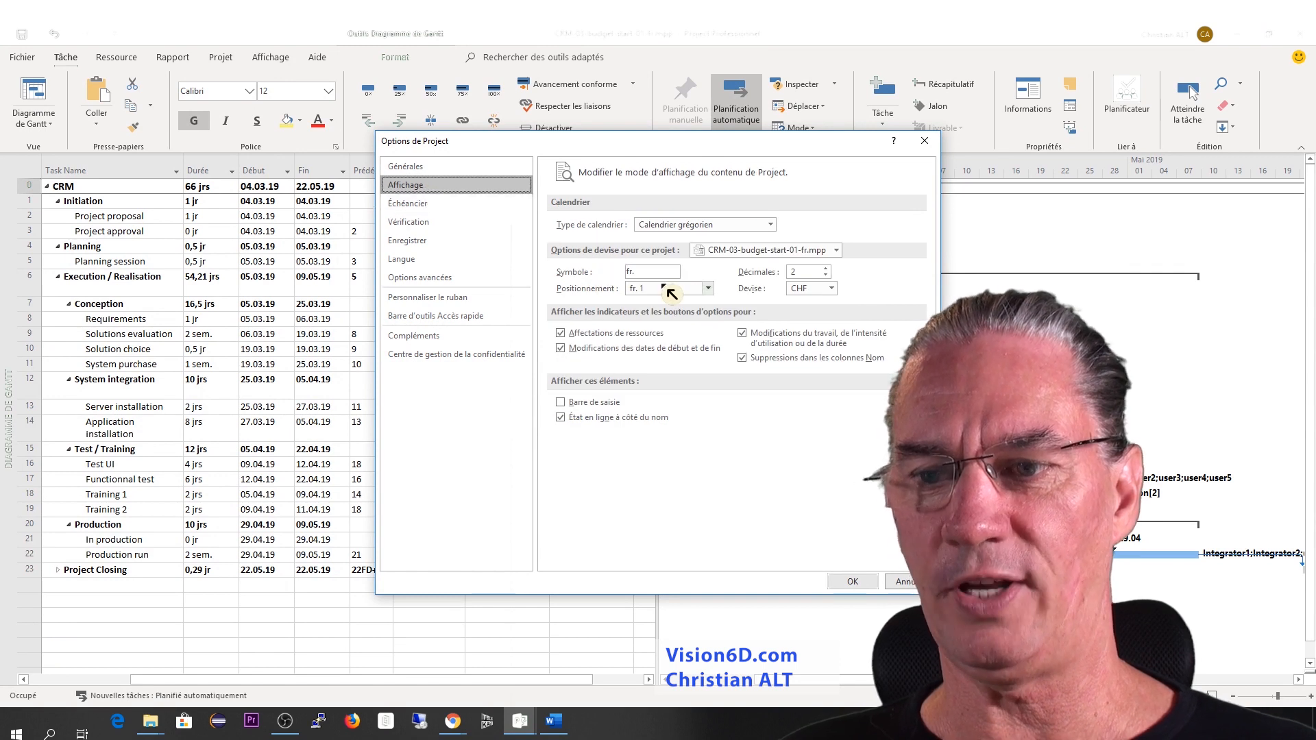
click(832, 289)
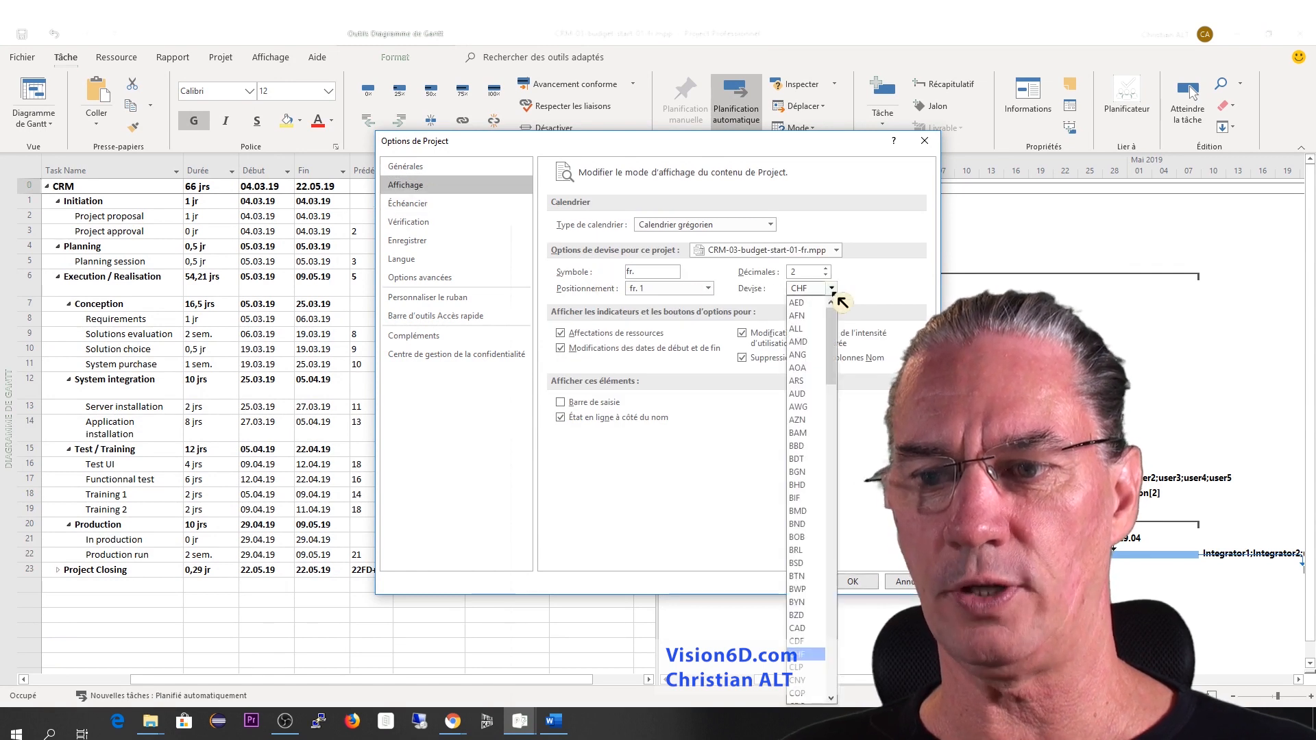
scroll(816, 550, down, 6)
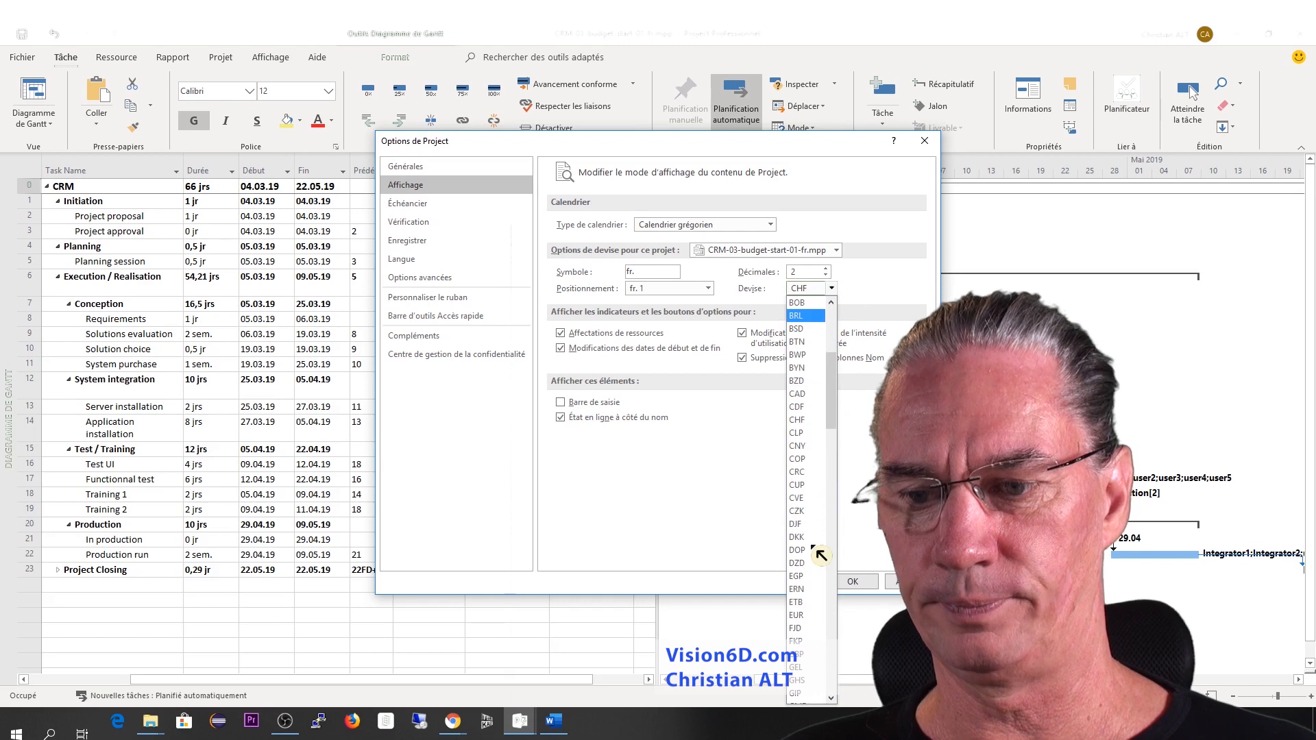
click(802, 616)
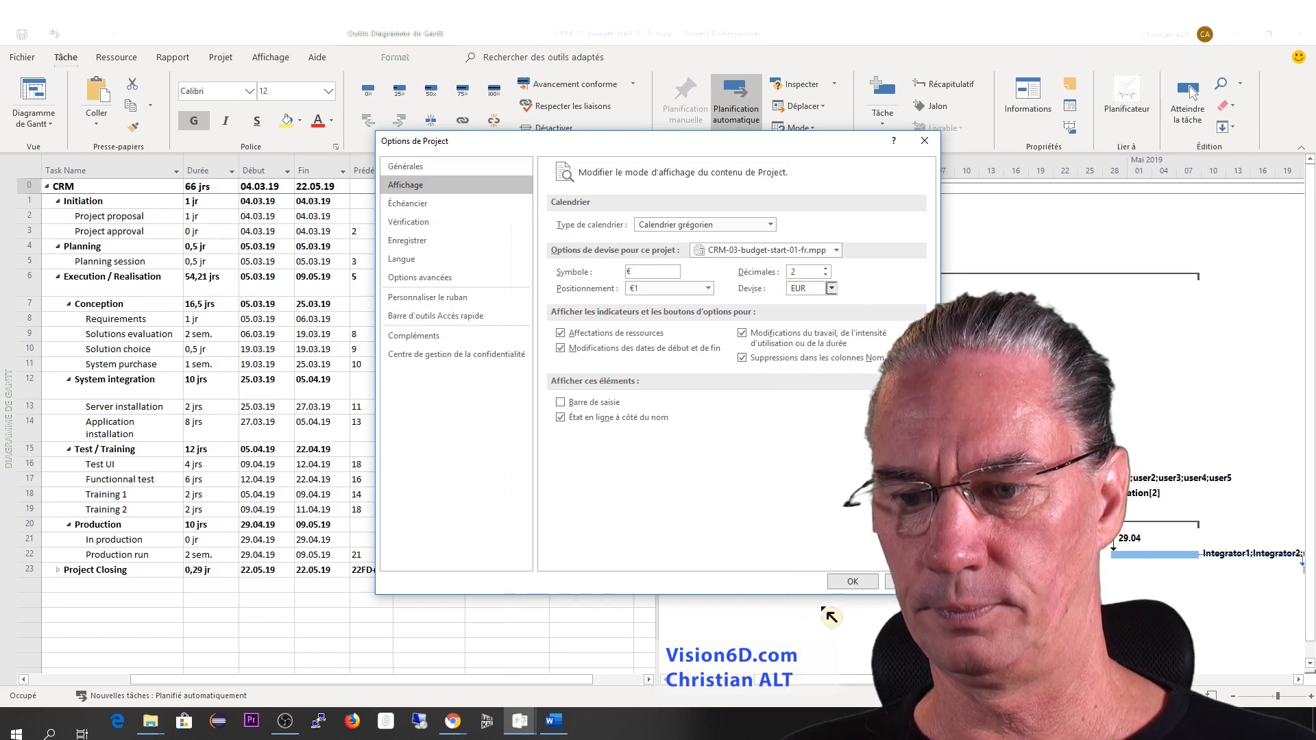
click(854, 582)
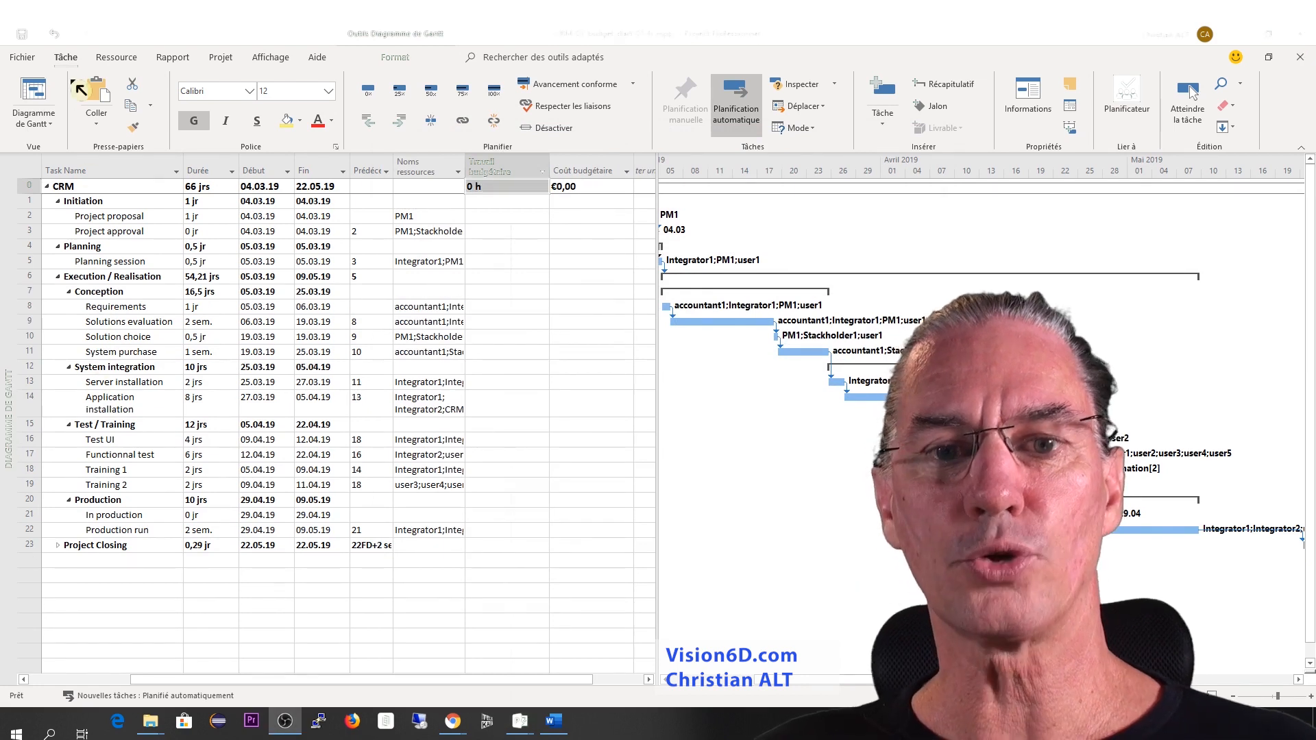
- Switch to the resource table and add a resource named Budget Software with the type Coût
click(116, 58)
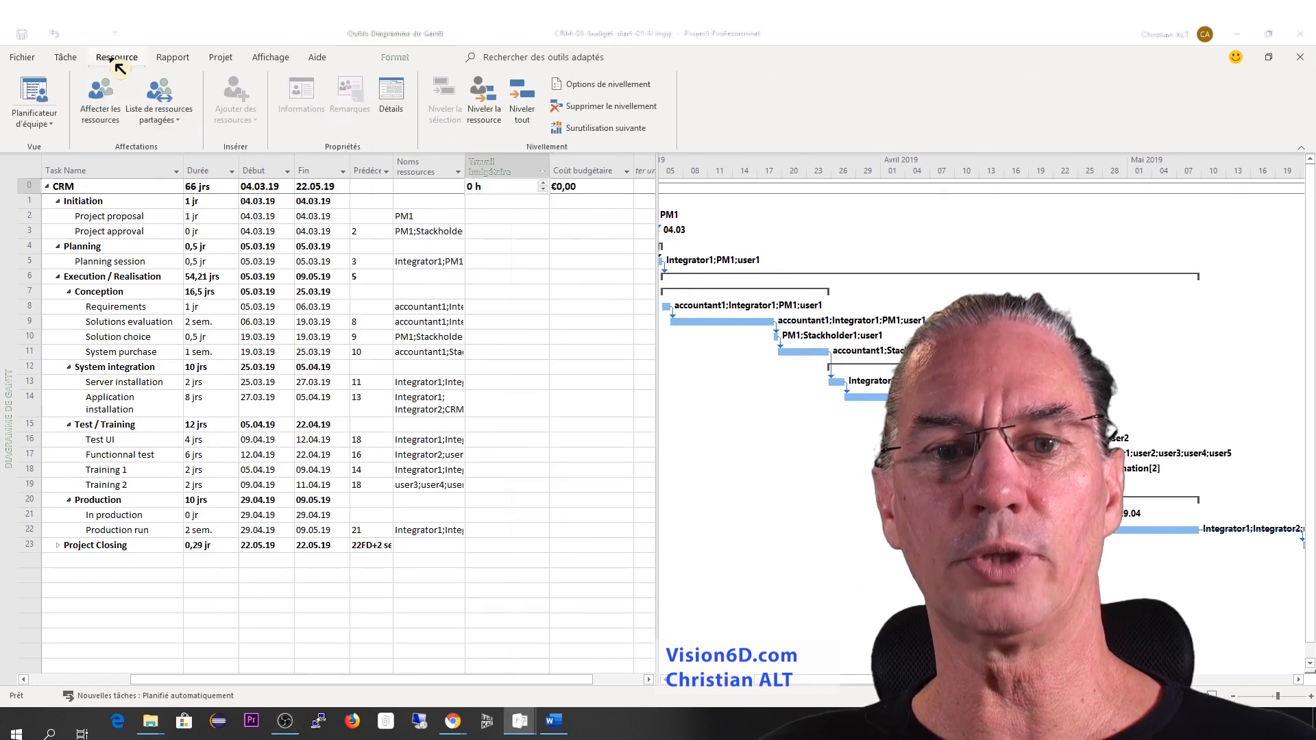
click(52, 126)
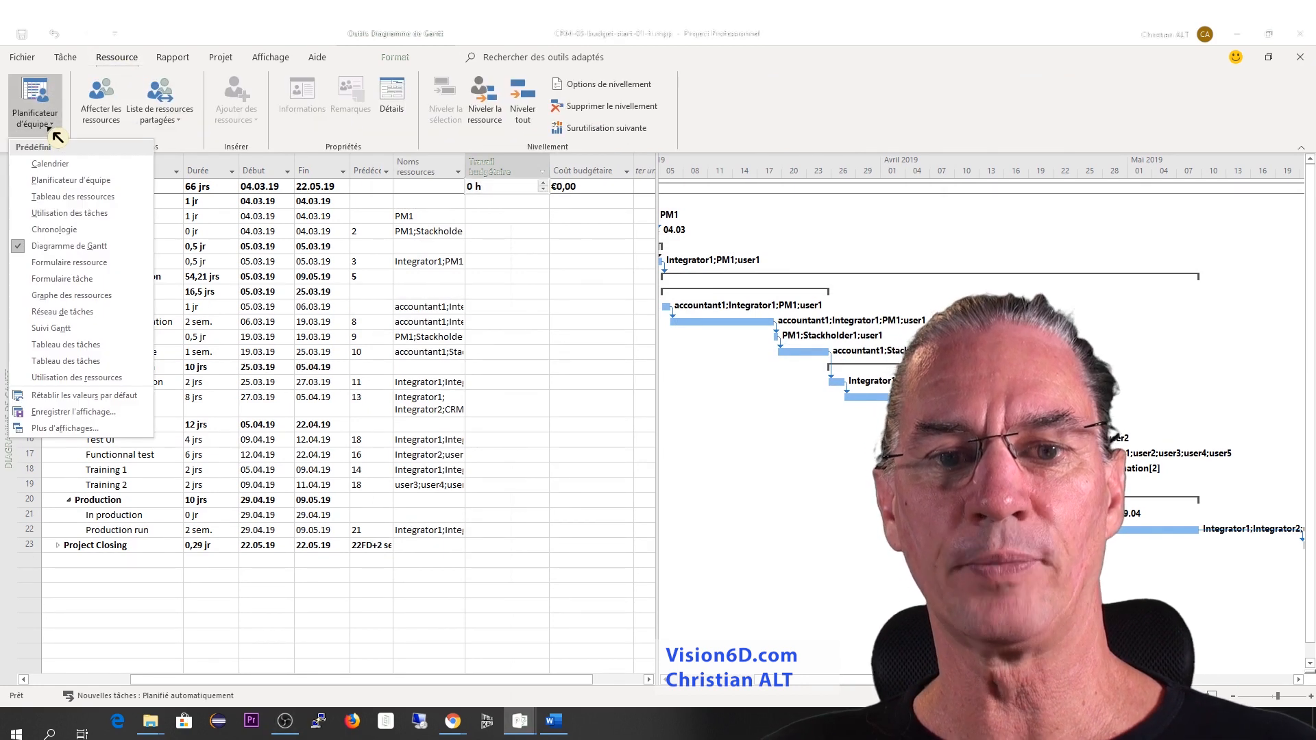
click(61, 196)
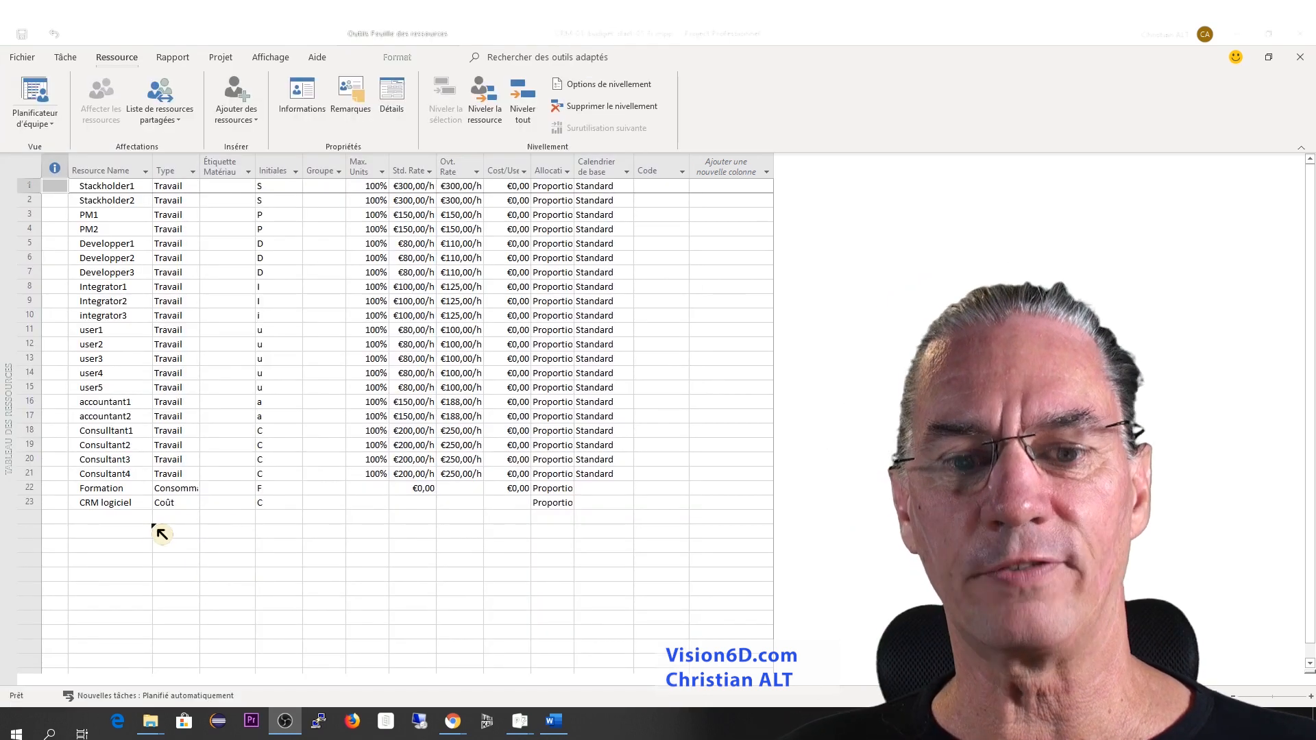
click(90, 519)
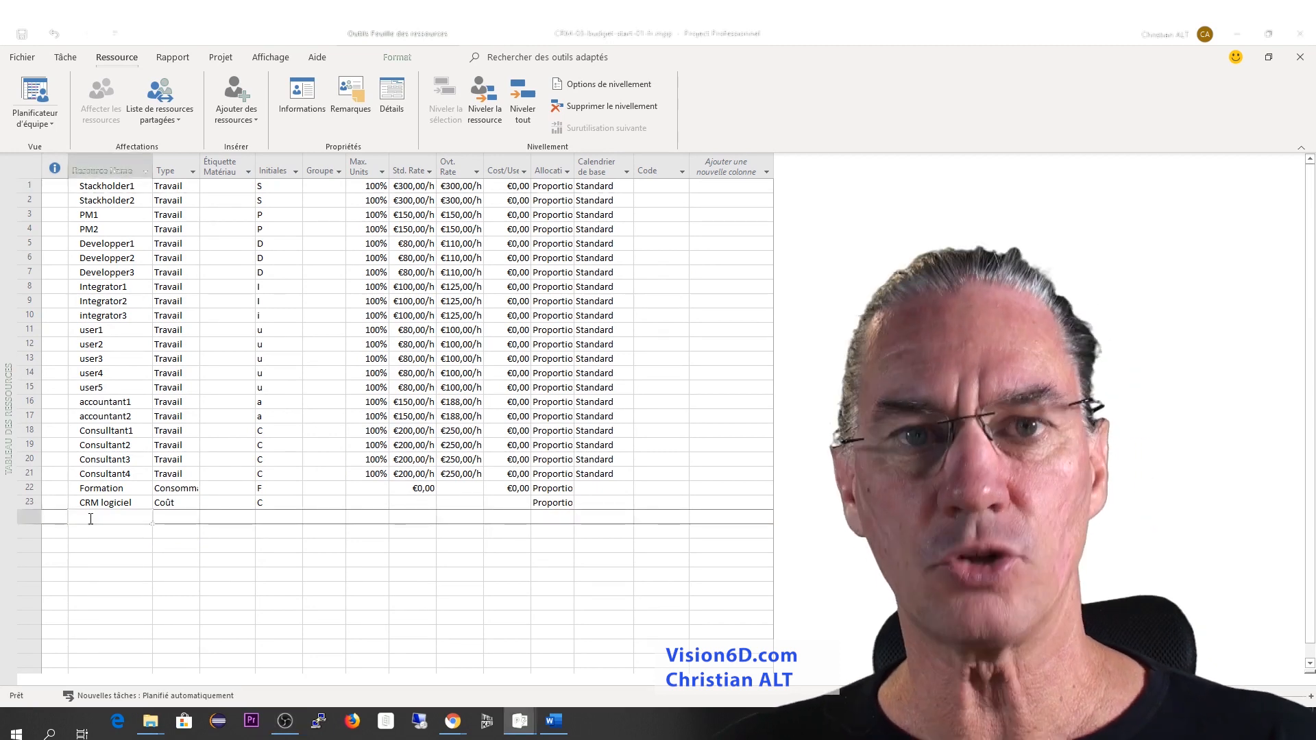
text(Budget)
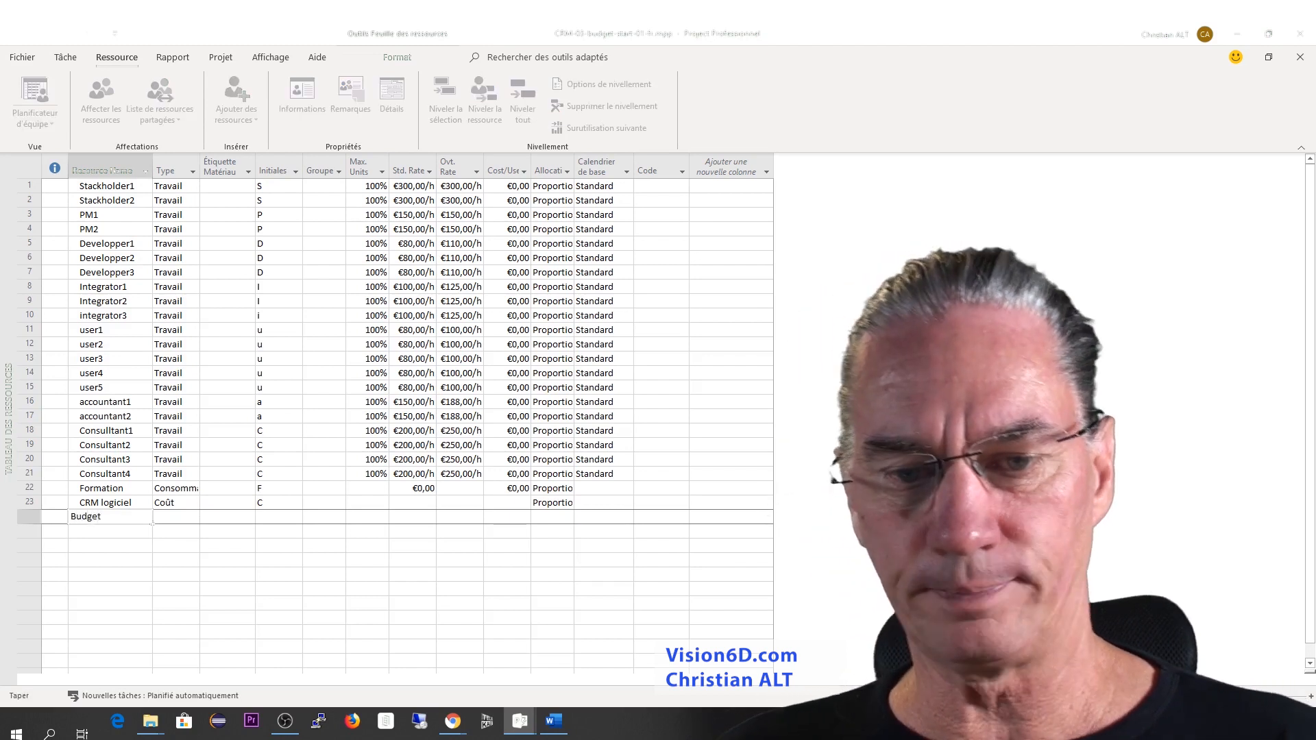
text( Software)
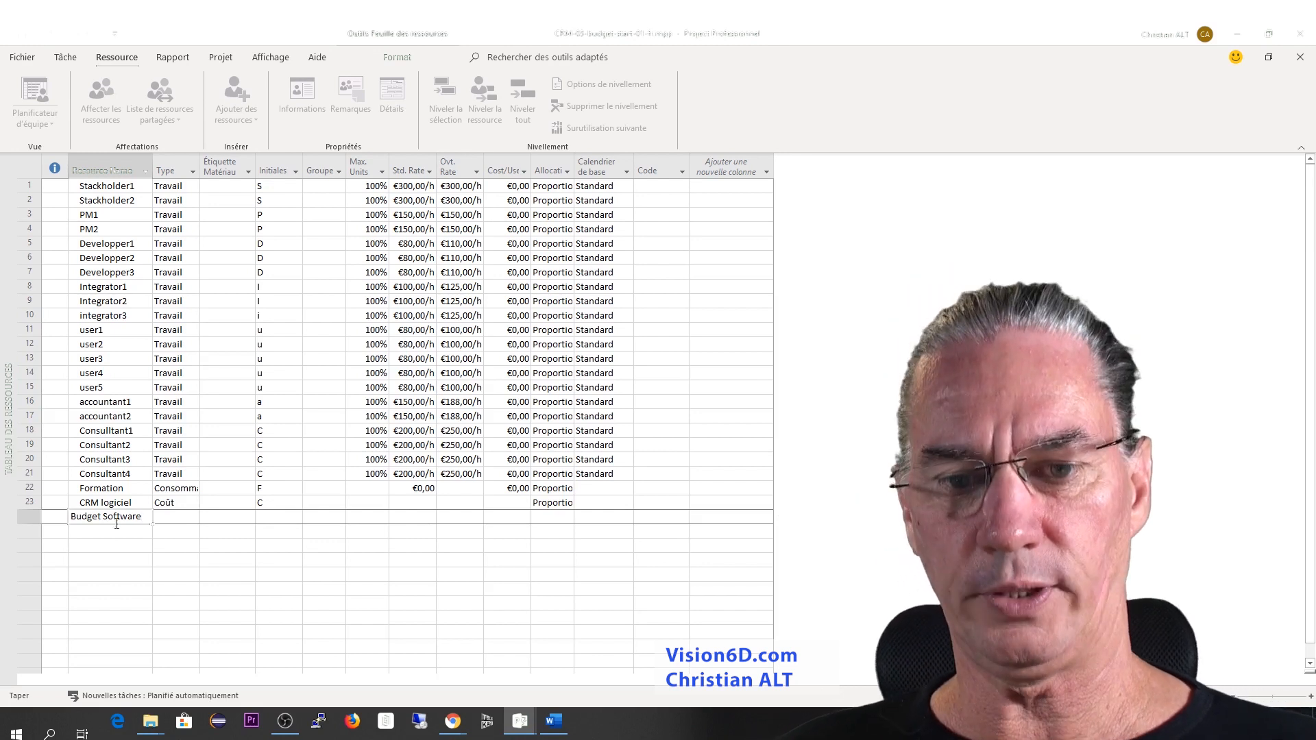
click(194, 522)
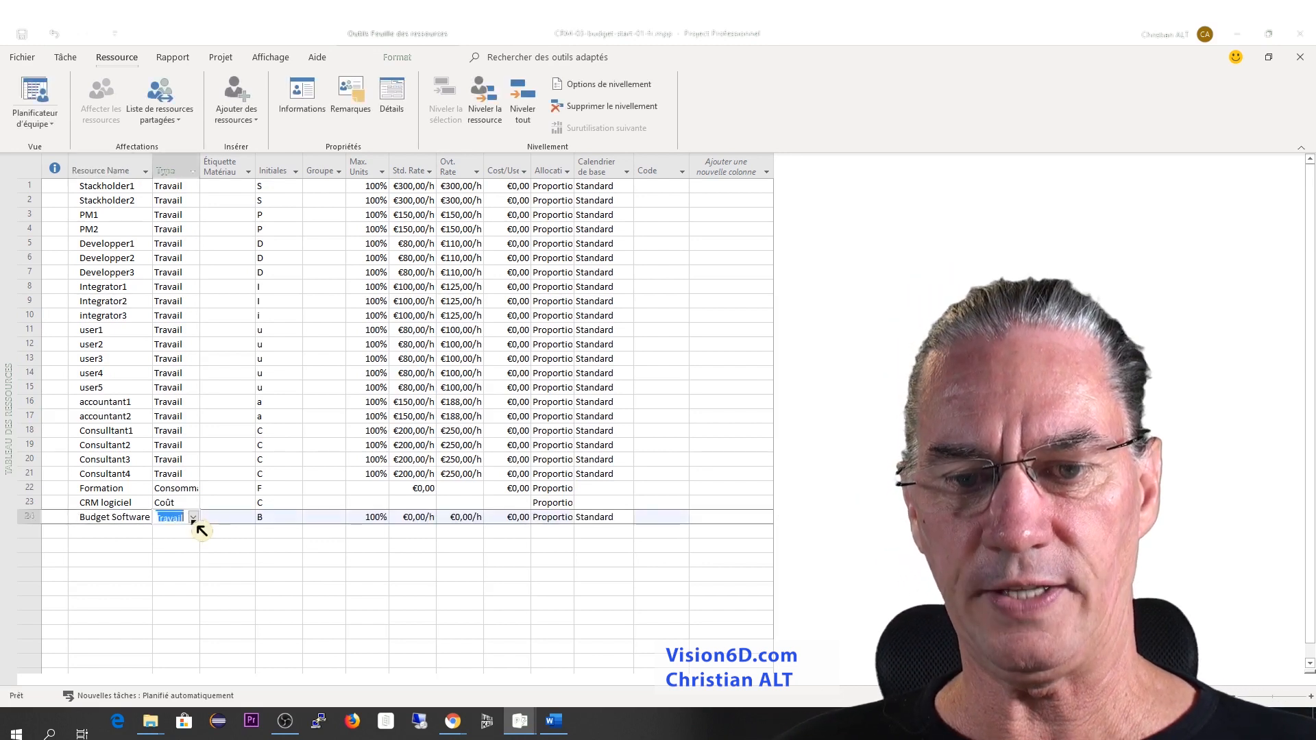
click(195, 521)
click(187, 552)
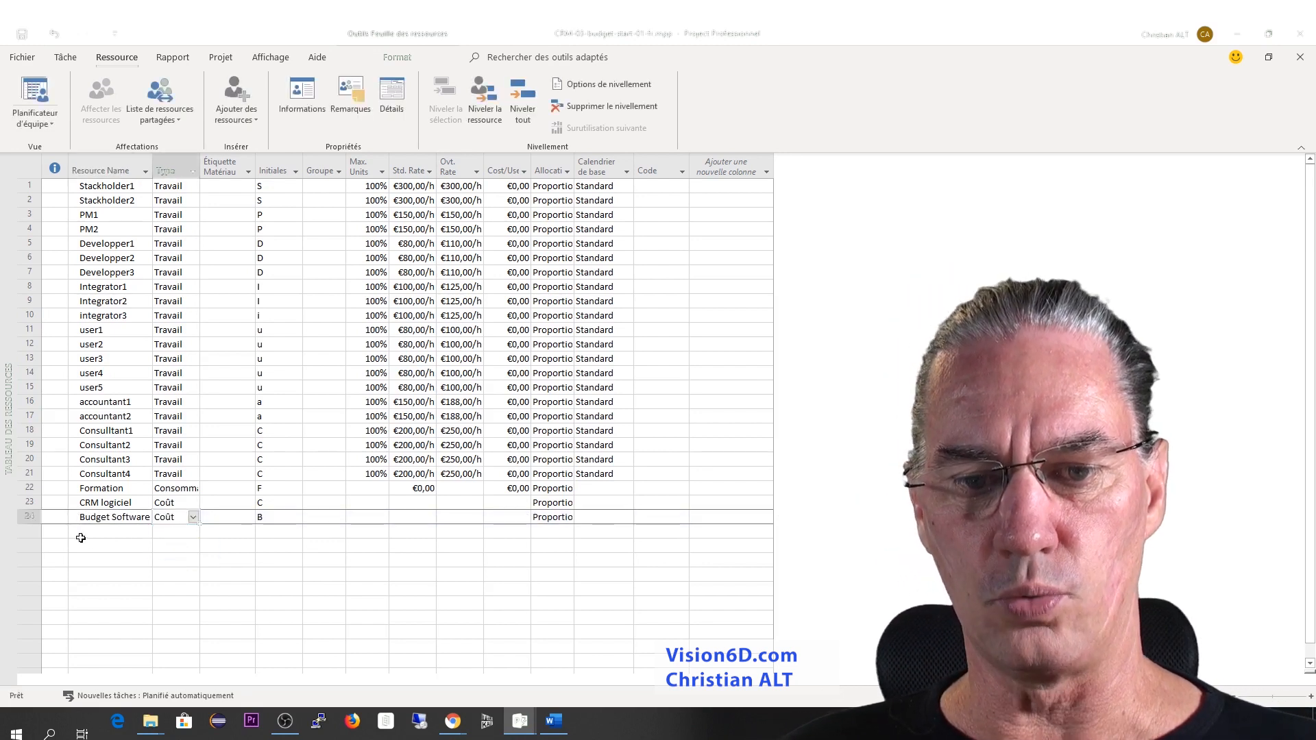
- Add a resource named Budget material below Budget Software and set its type to Coût
click(103, 534)
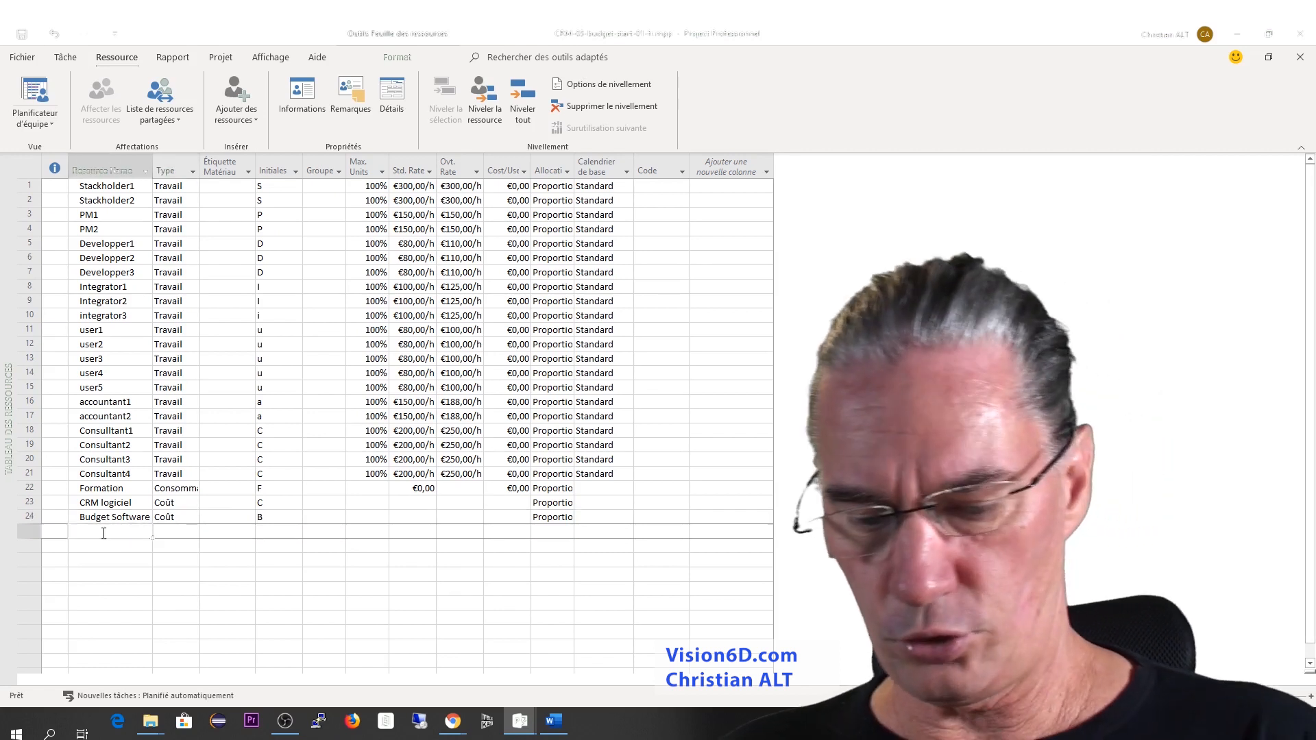
text(Budg)
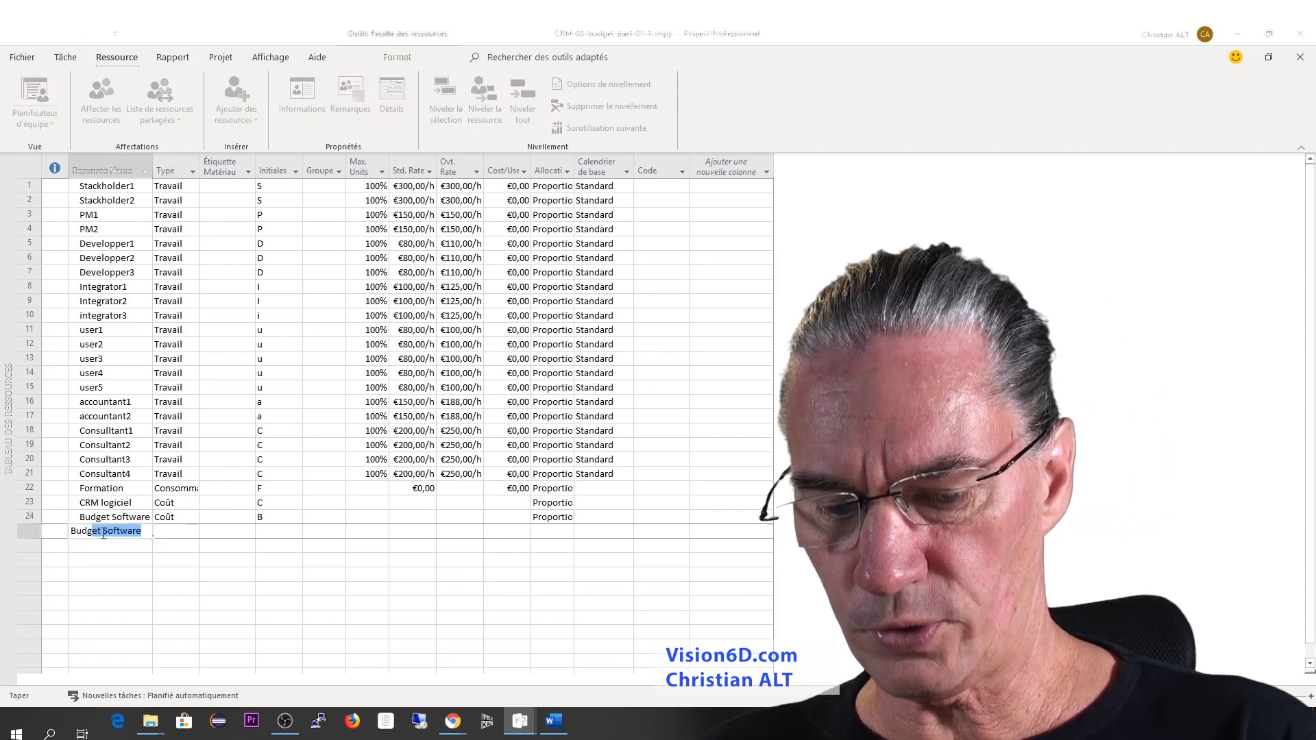
text(et mate)
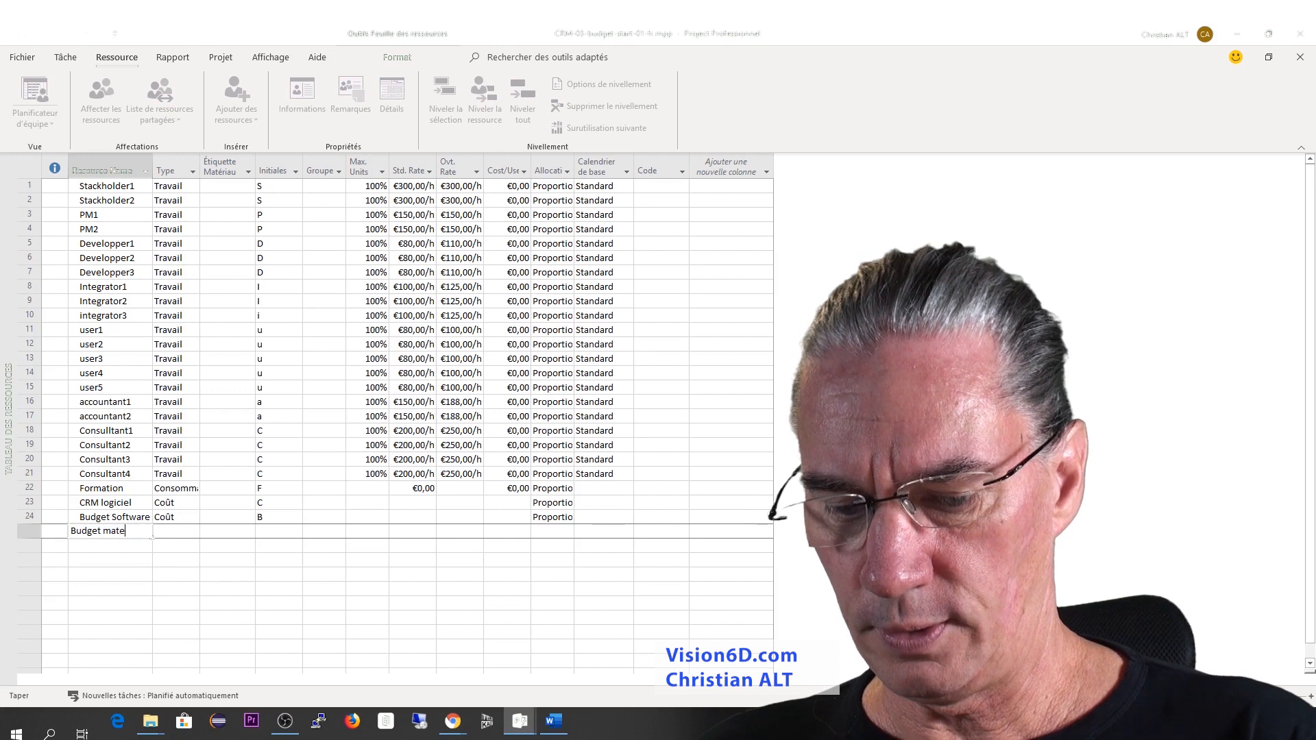
text(rial)
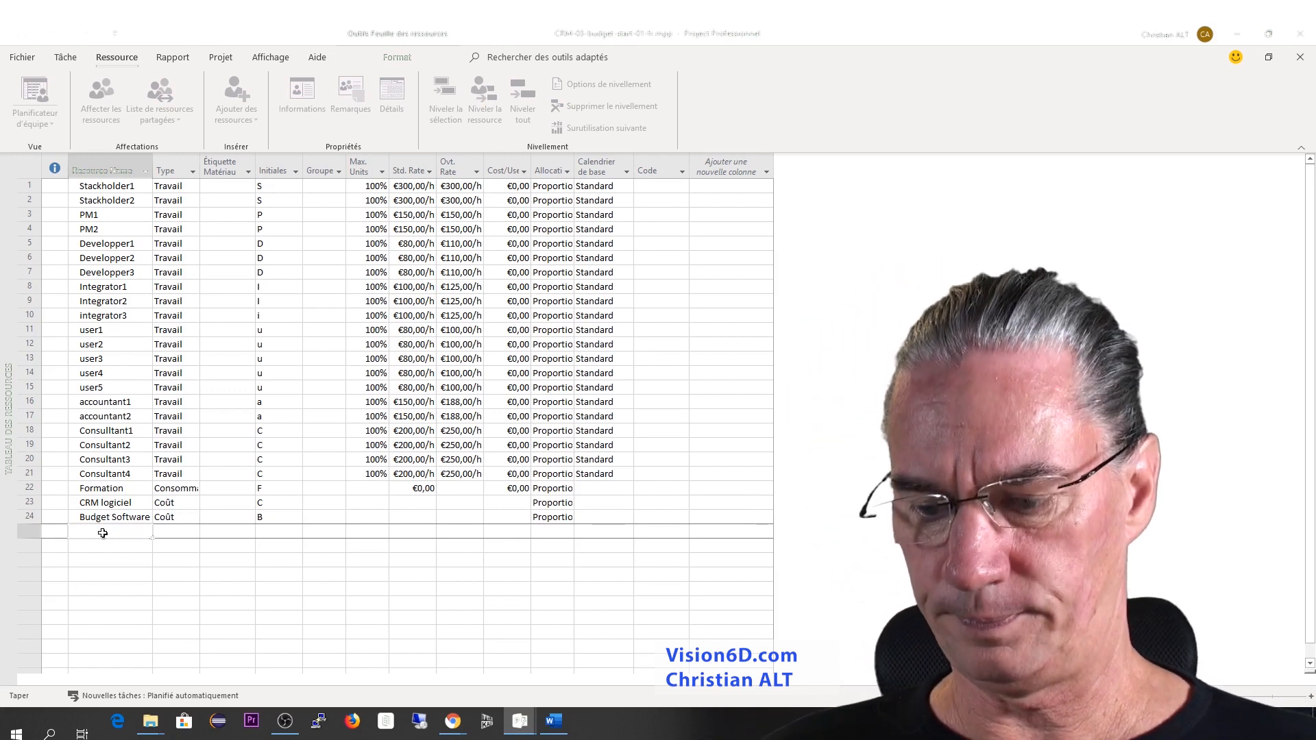
key(Return)
click(183, 531)
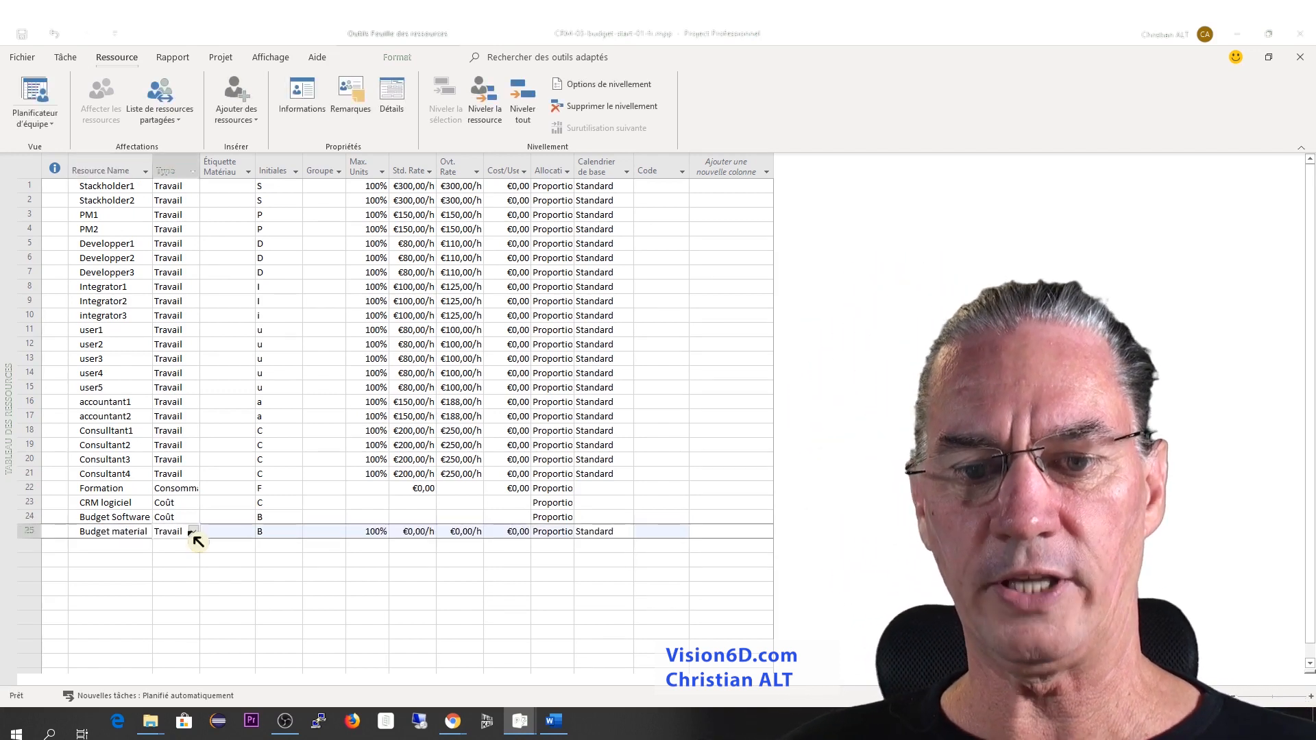
click(194, 532)
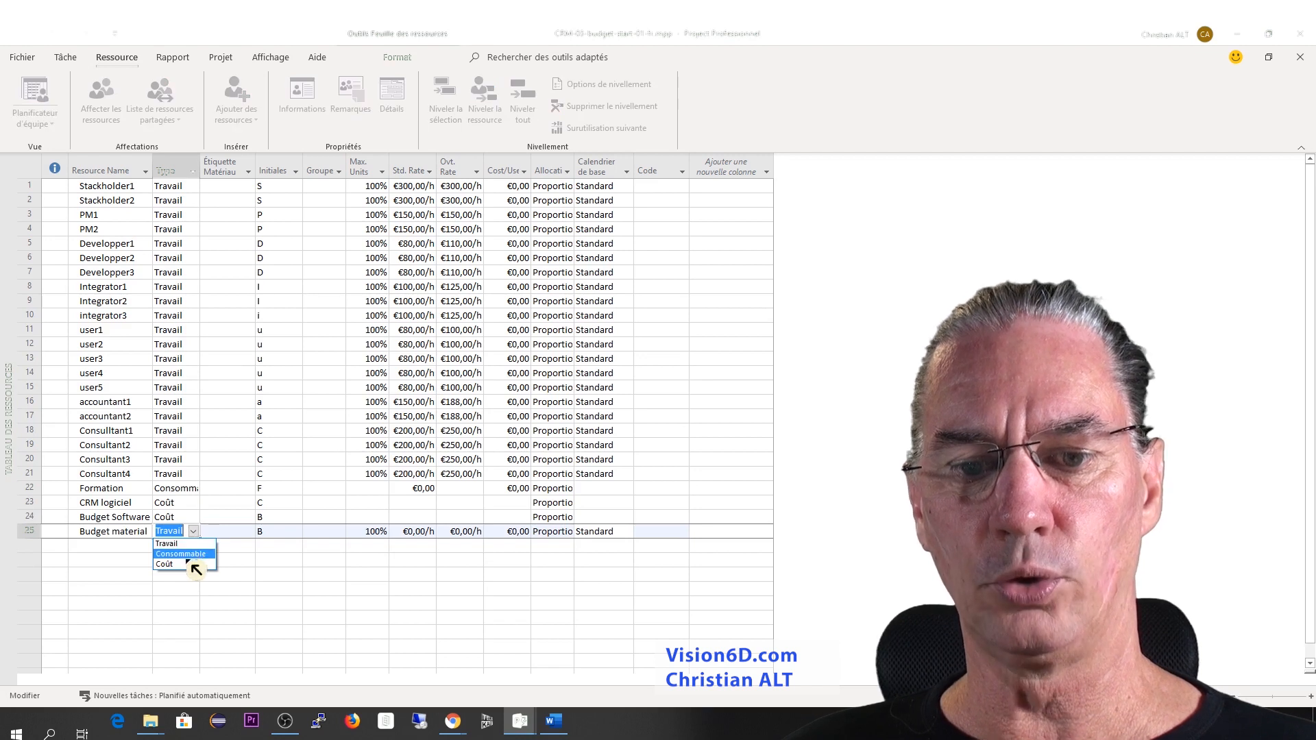
click(191, 564)
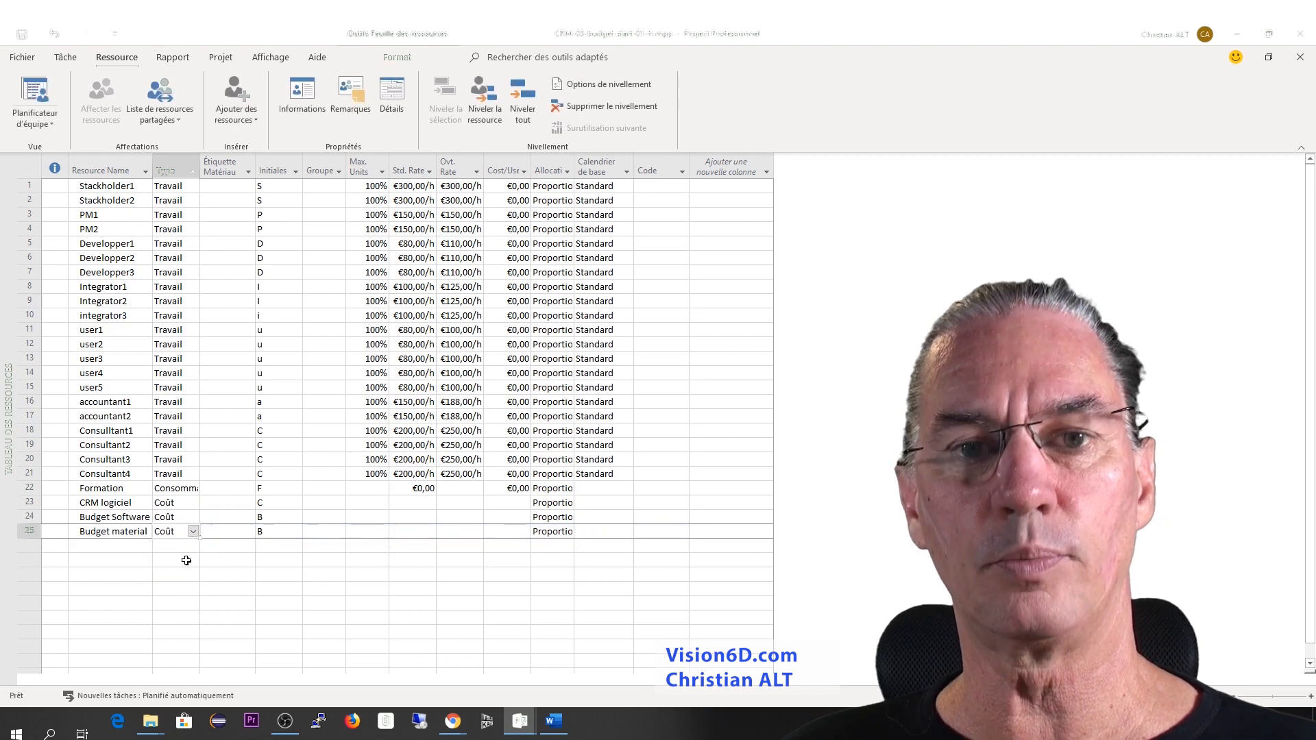
- Add a resource named Budget service below Budget material and set its type to Coût
click(107, 550)
text(Bu)
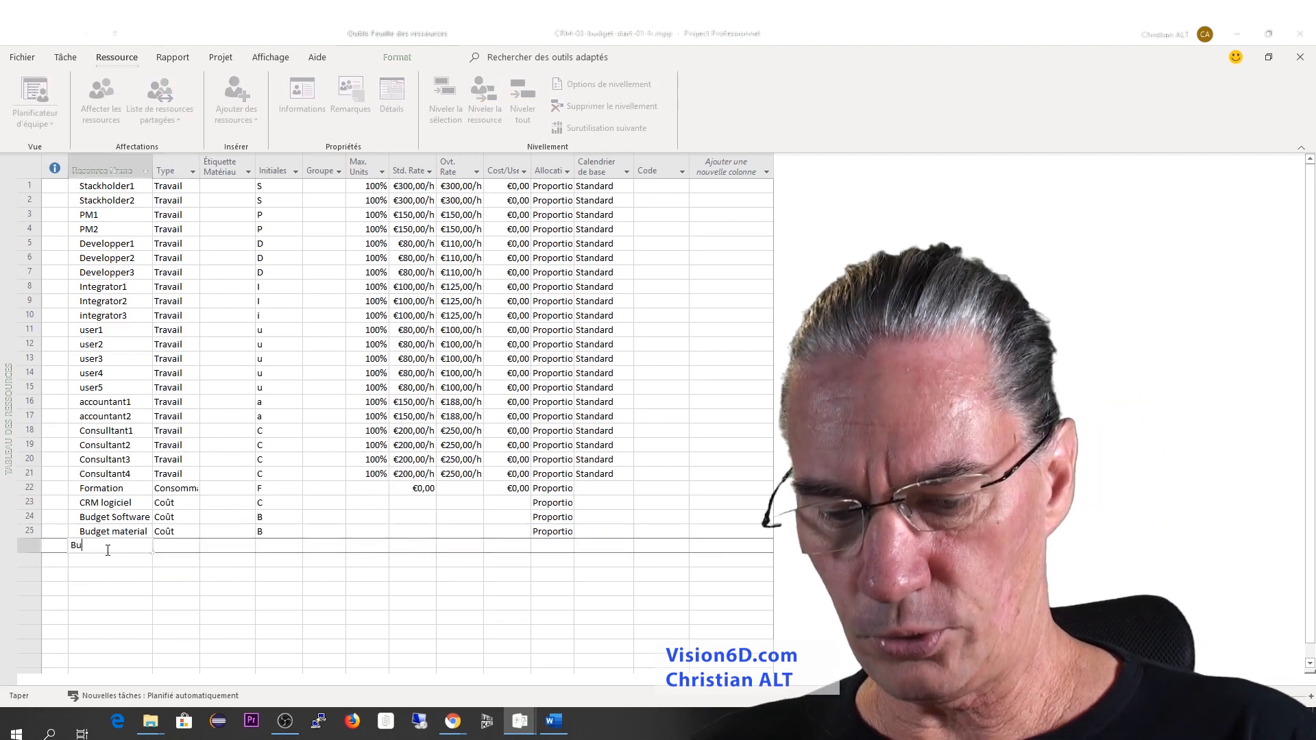
text(dget)
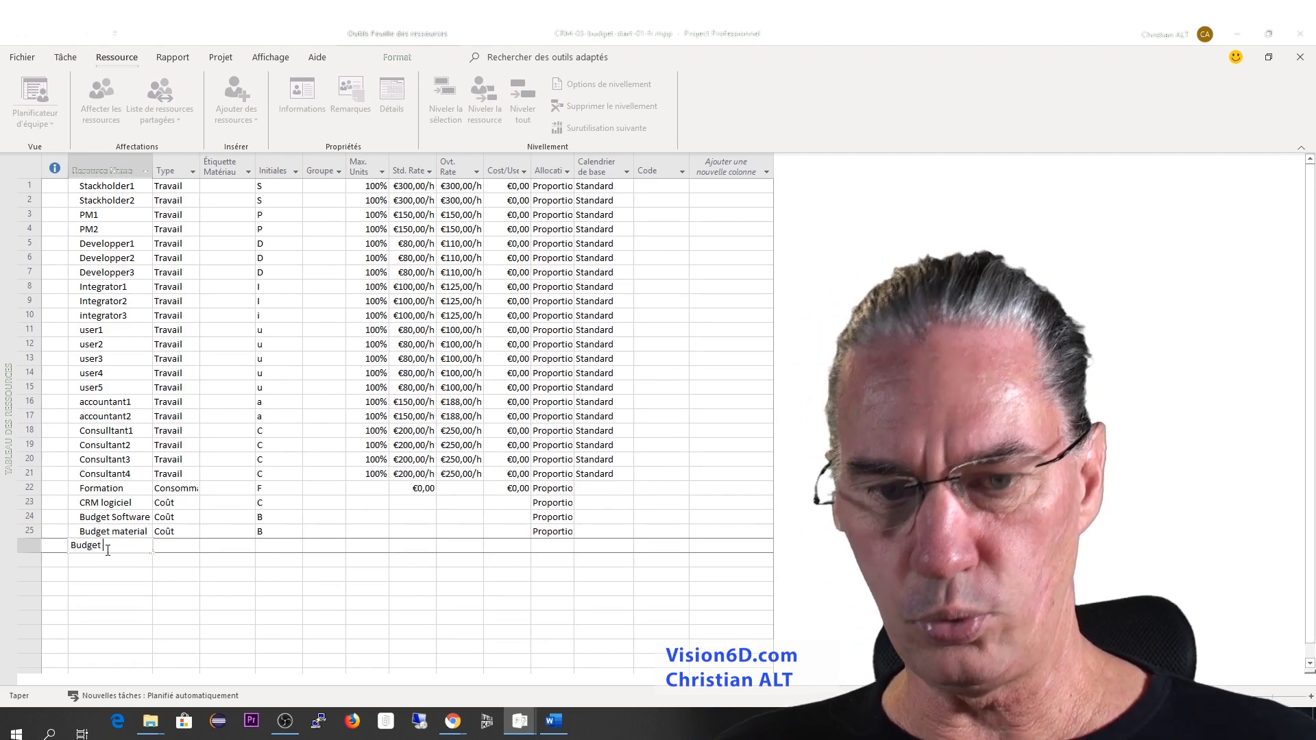
text( service)
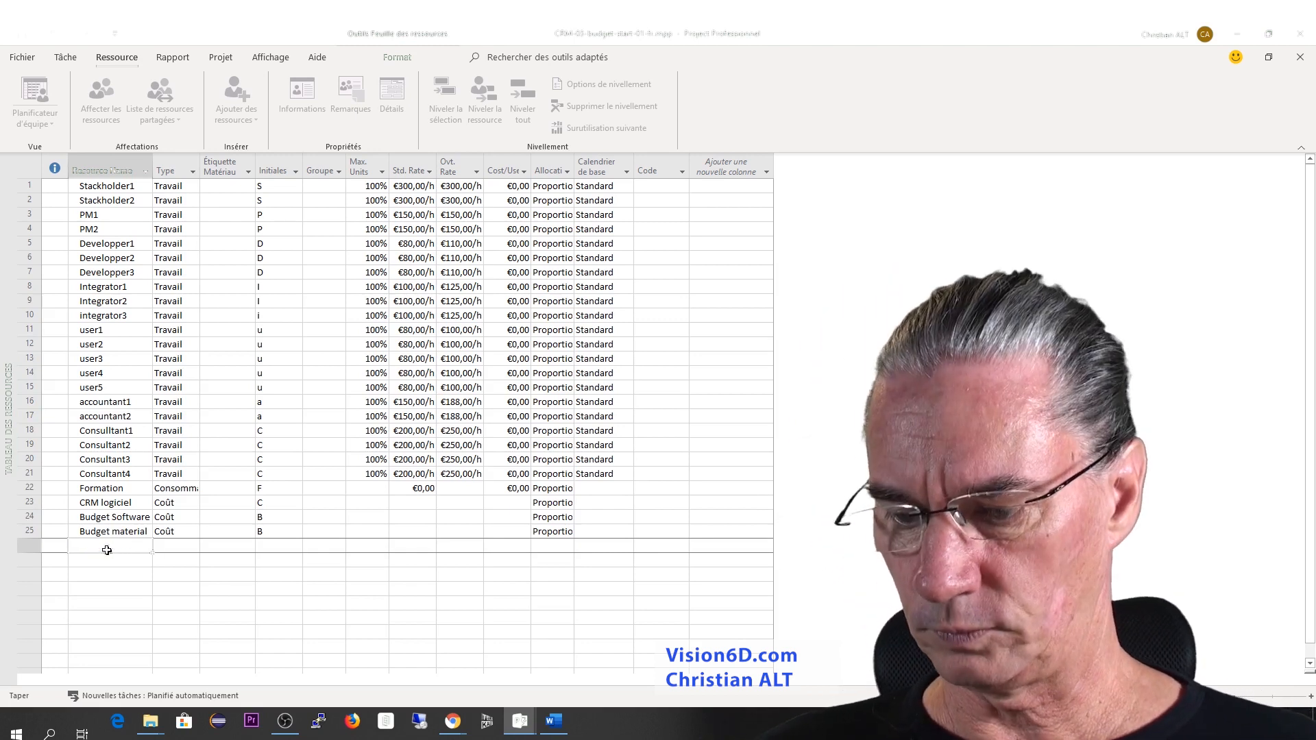
key(Return)
click(184, 551)
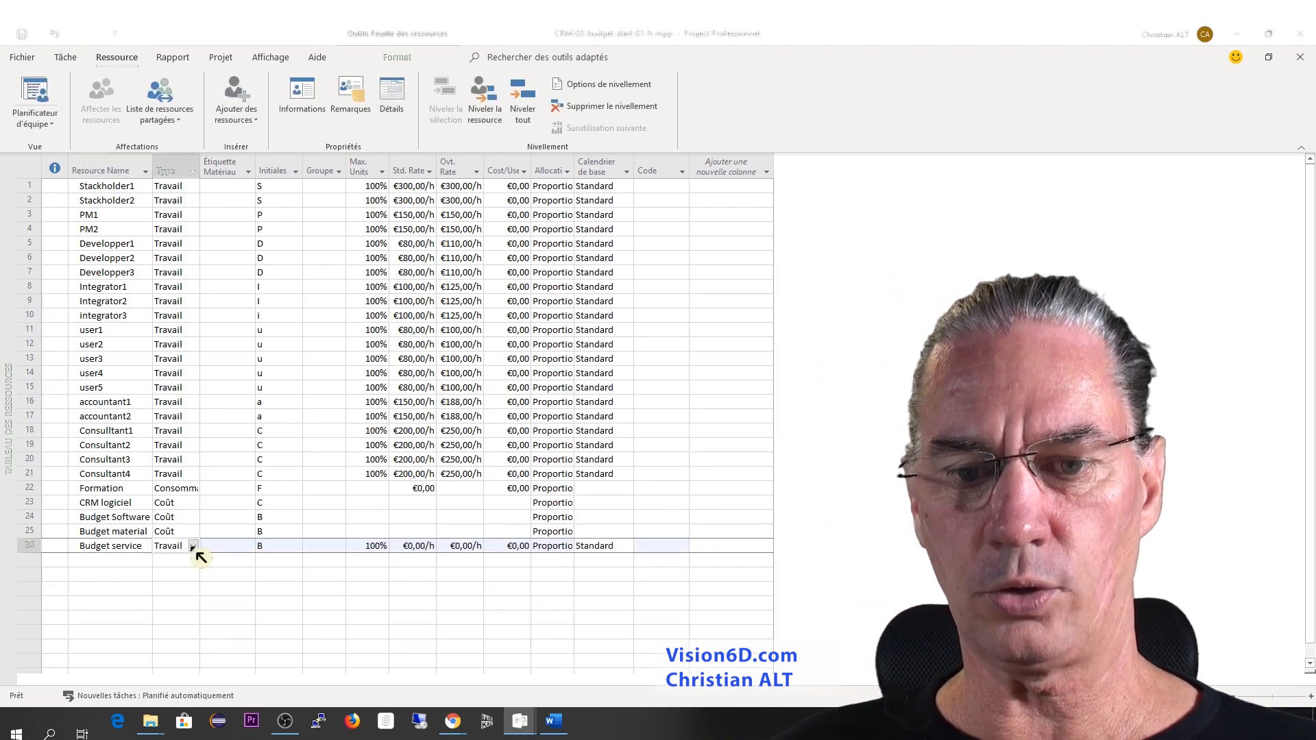
click(194, 547)
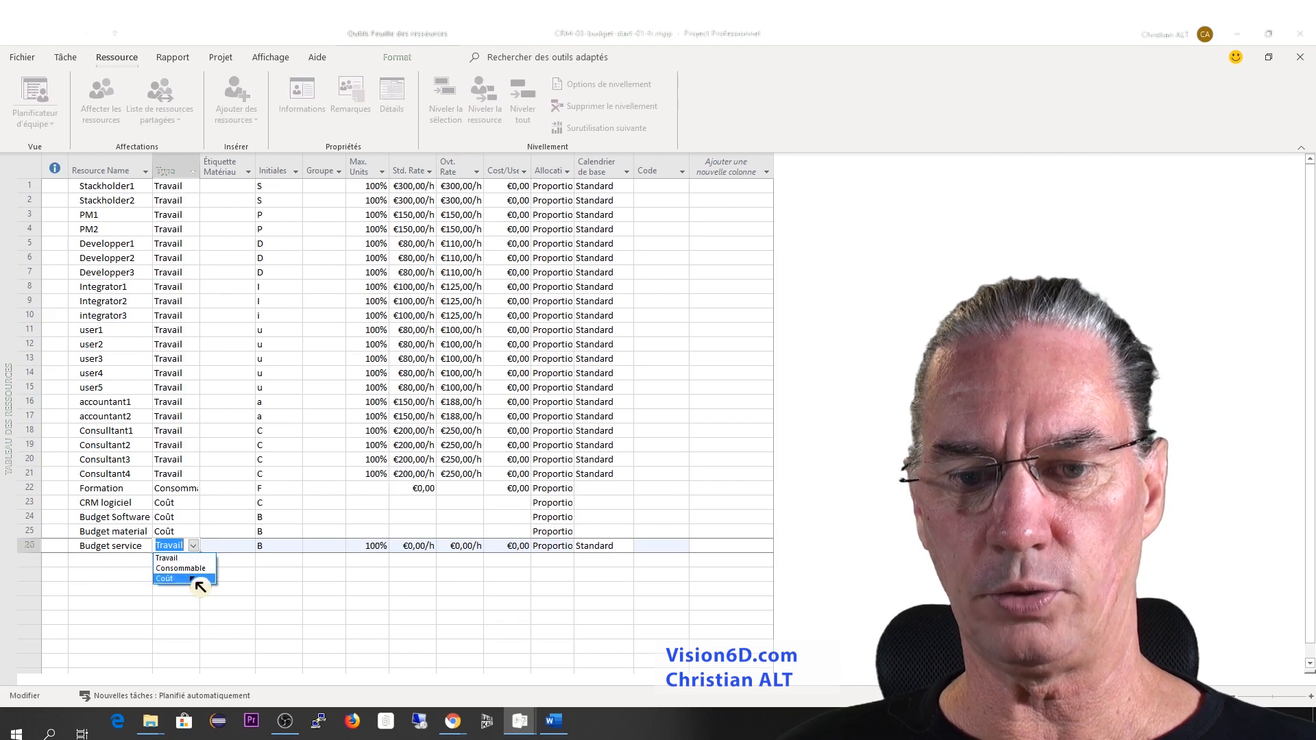
click(195, 579)
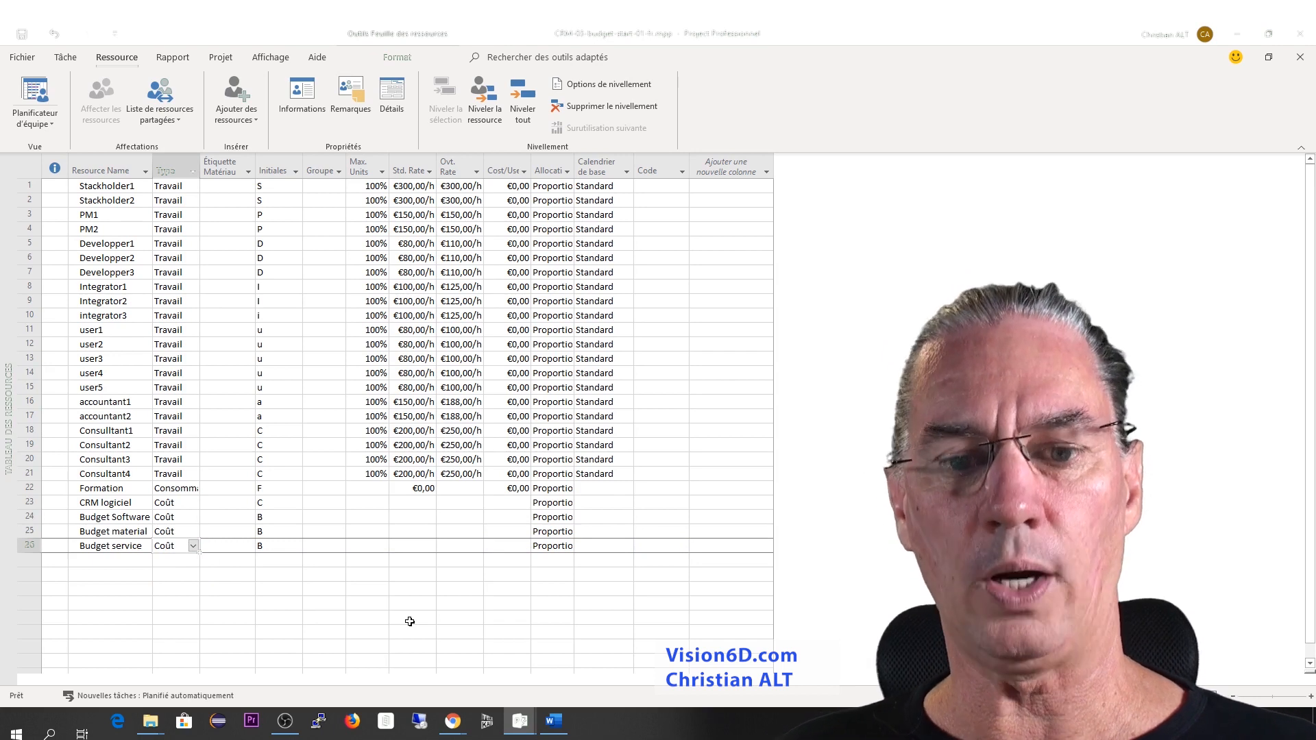
- Enable the Budget option for the Budget Software, Budget material and Budget service resources
double_click(116, 517)
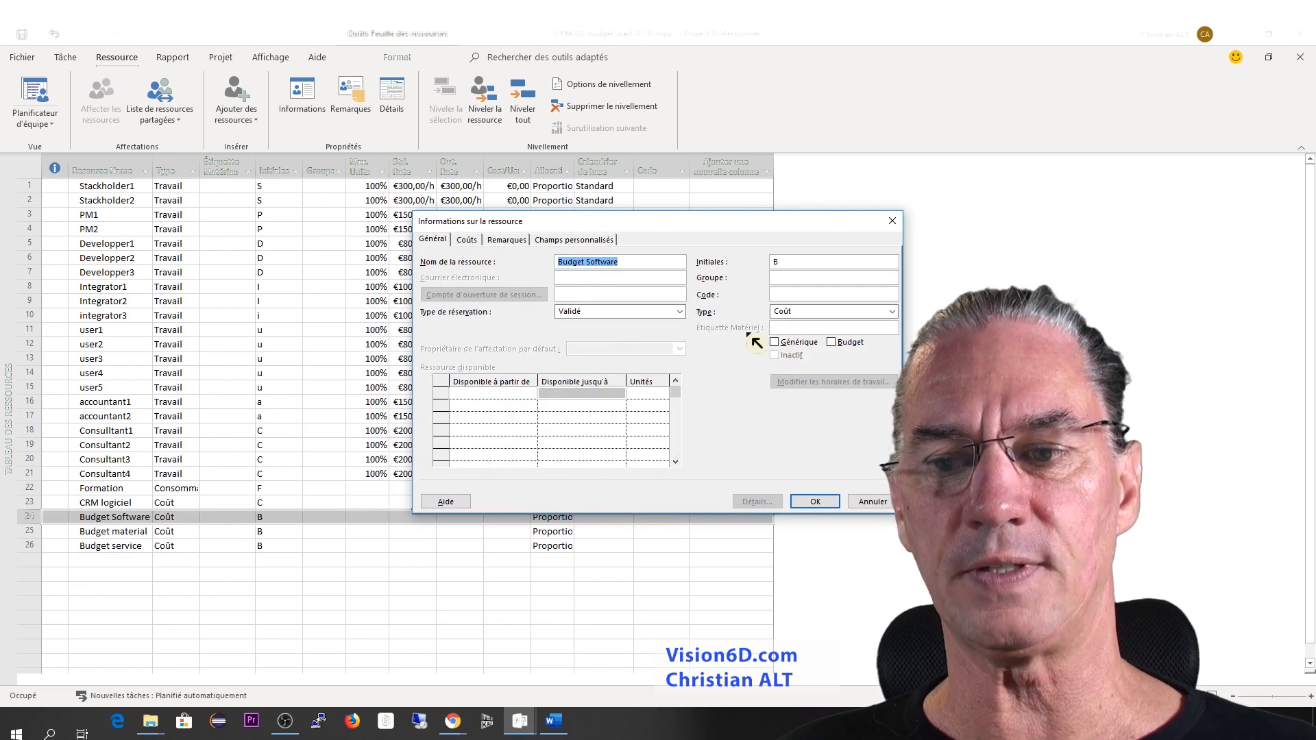
click(835, 345)
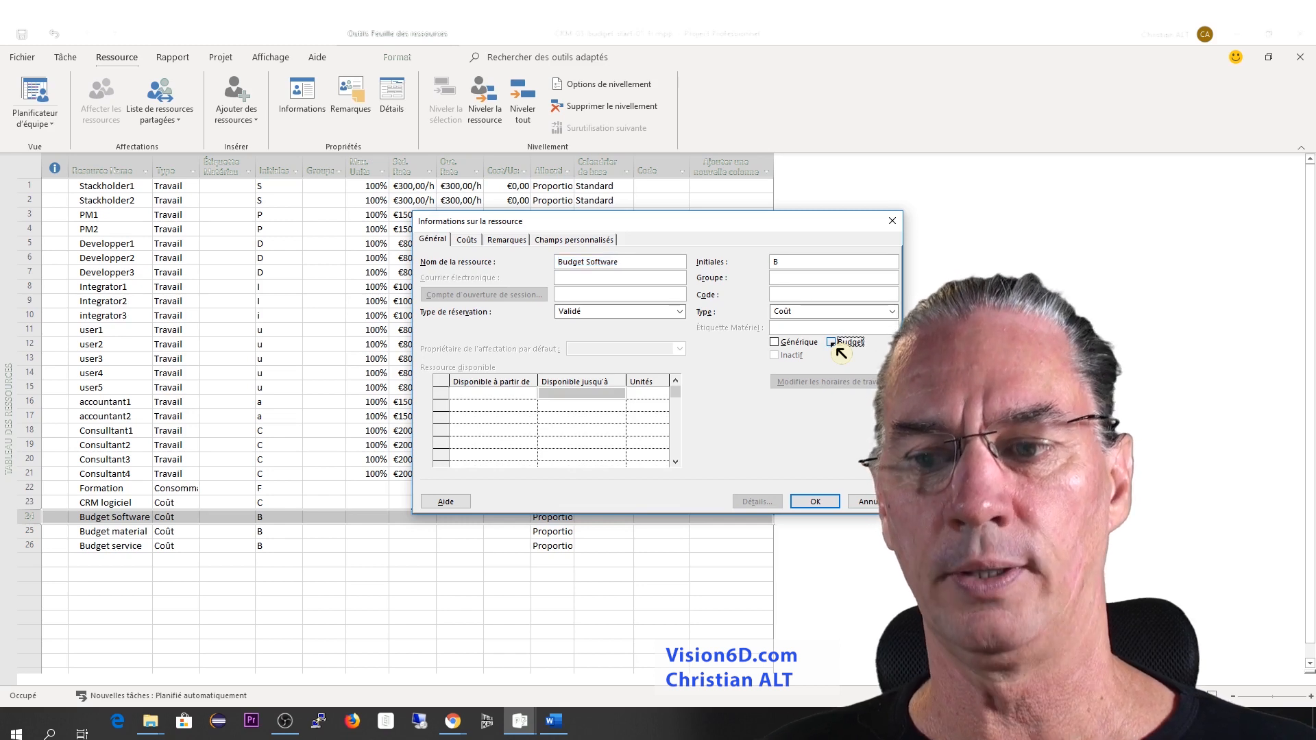
click(815, 502)
click(125, 532)
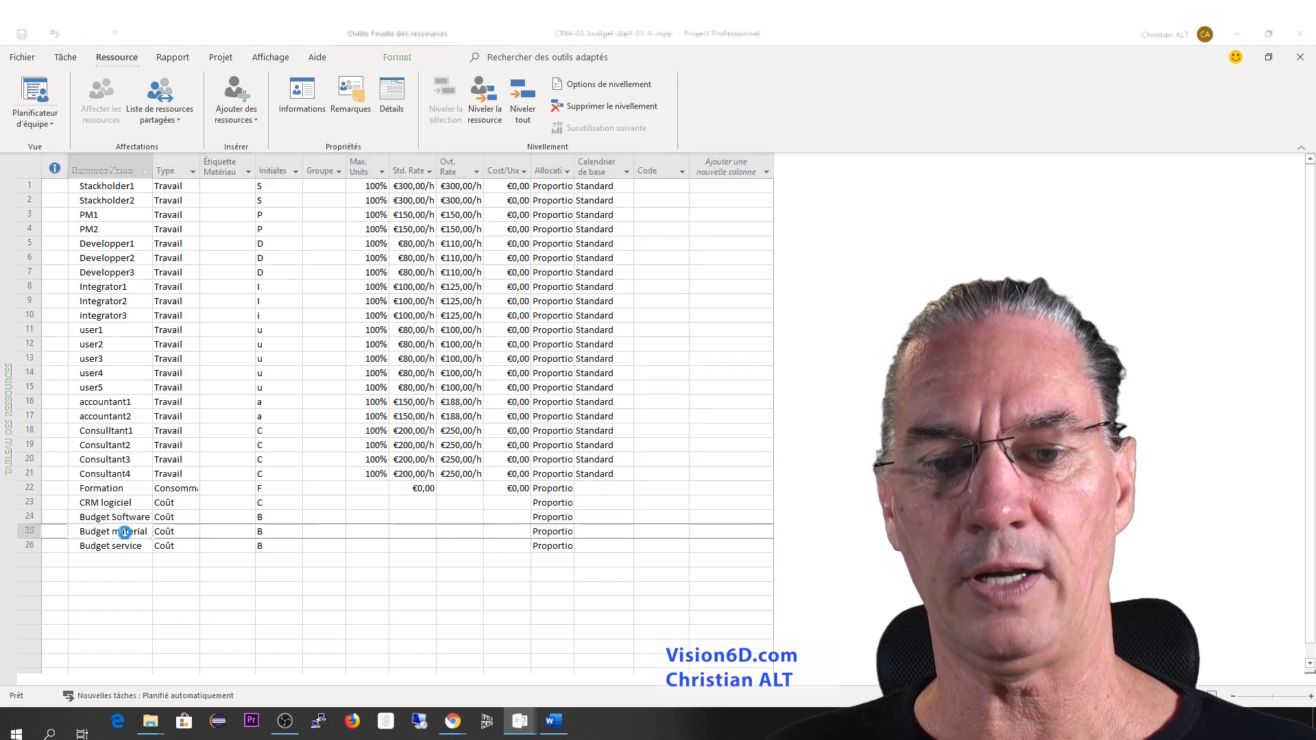
double_click(124, 532)
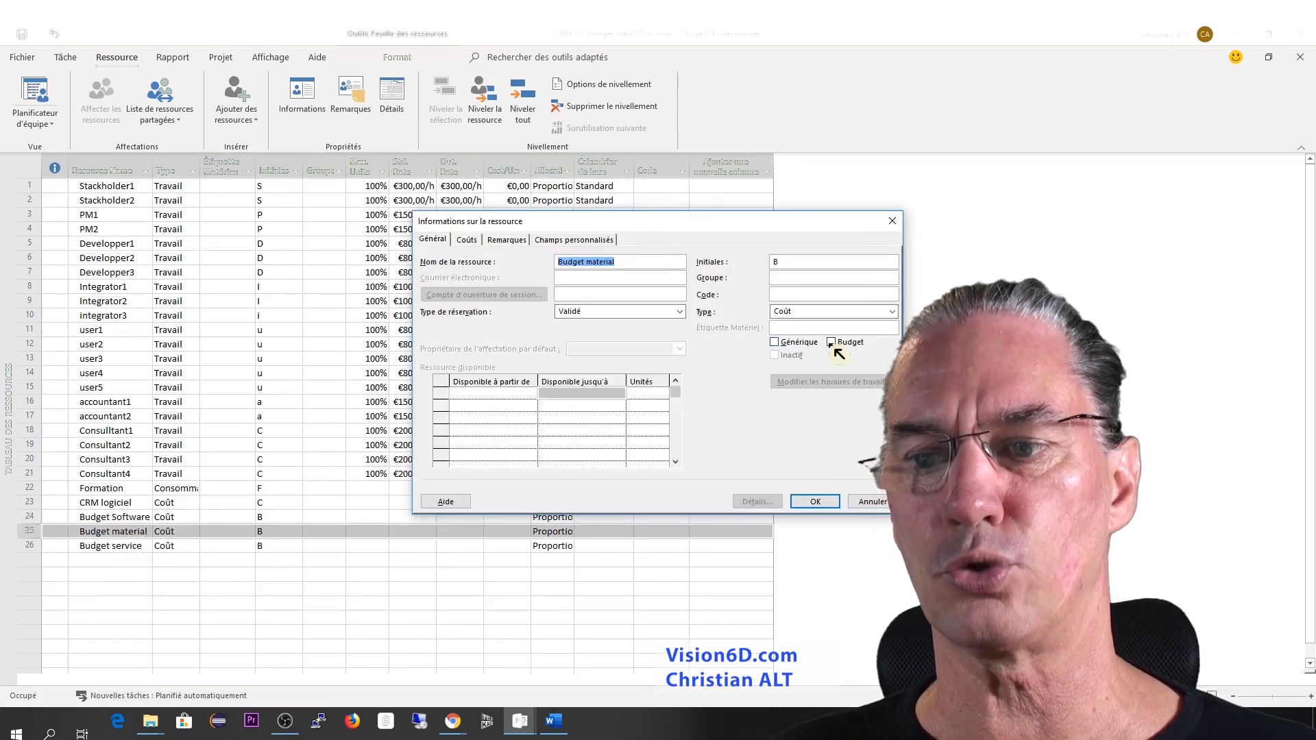
click(834, 344)
click(815, 502)
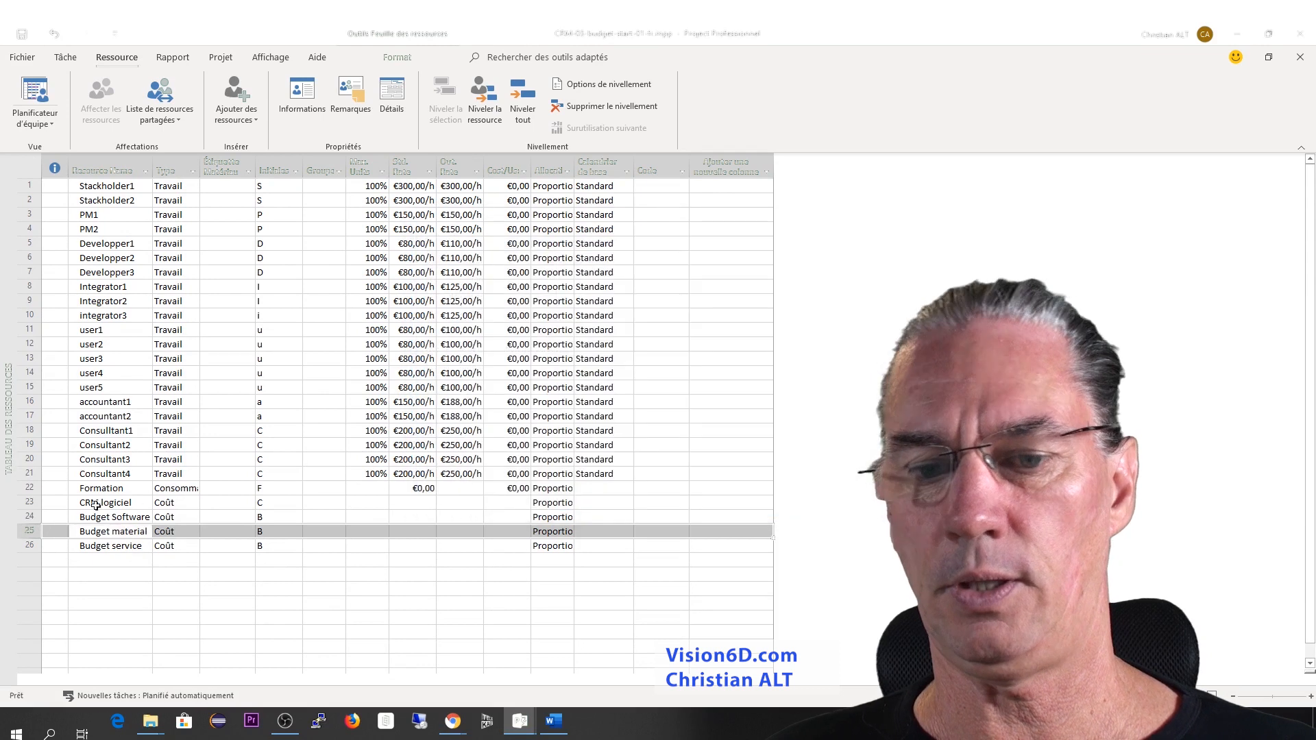
double_click(107, 547)
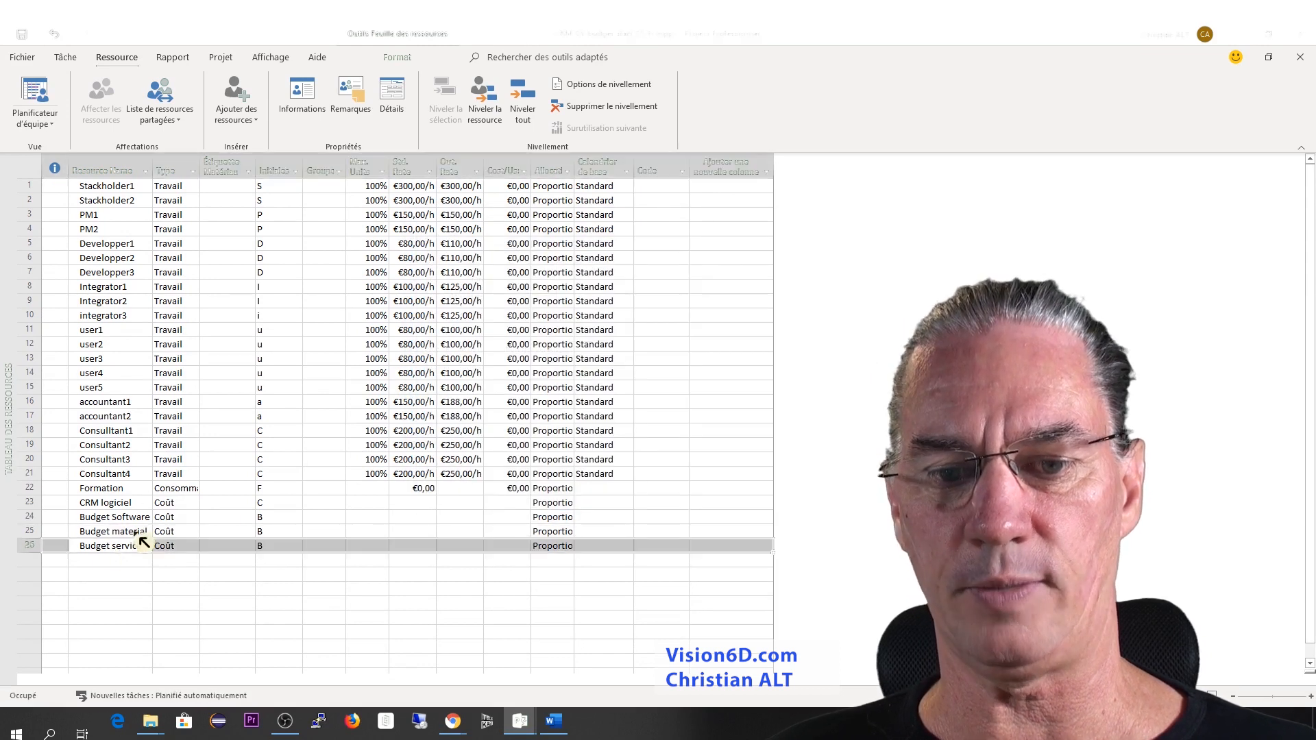
click(841, 347)
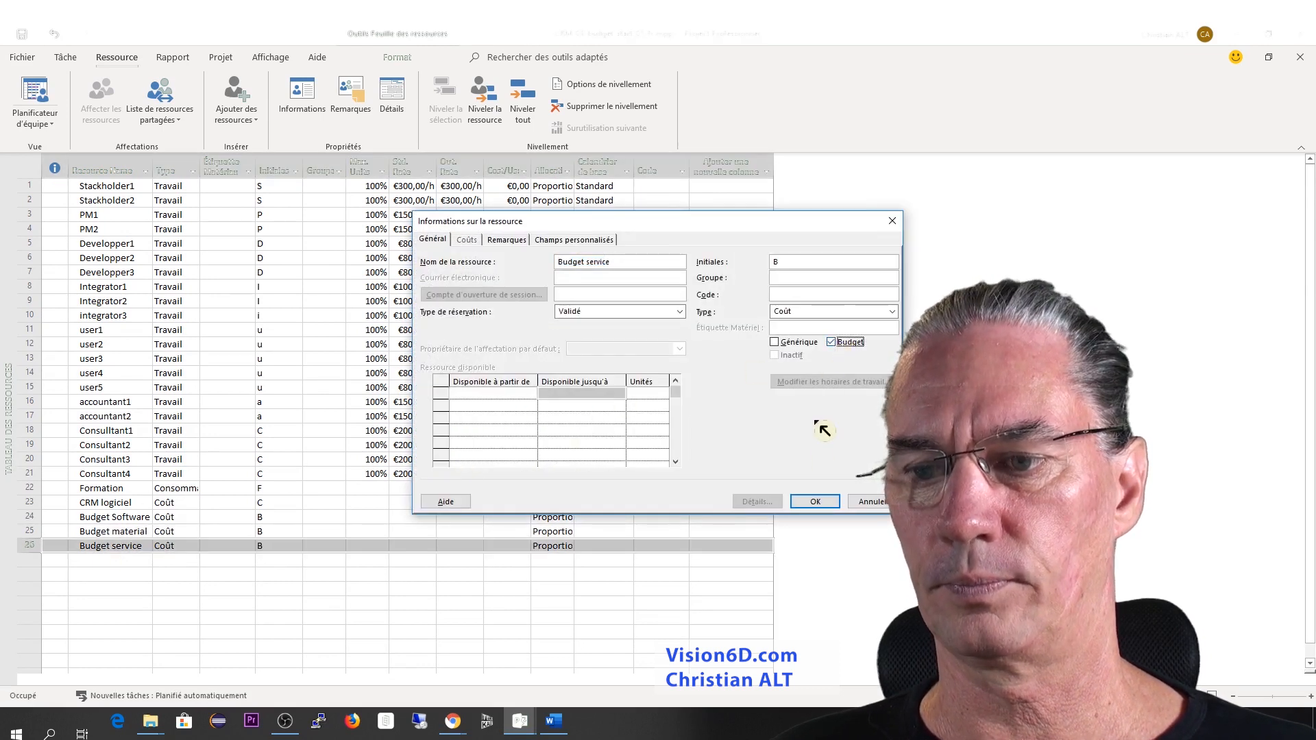
click(820, 502)
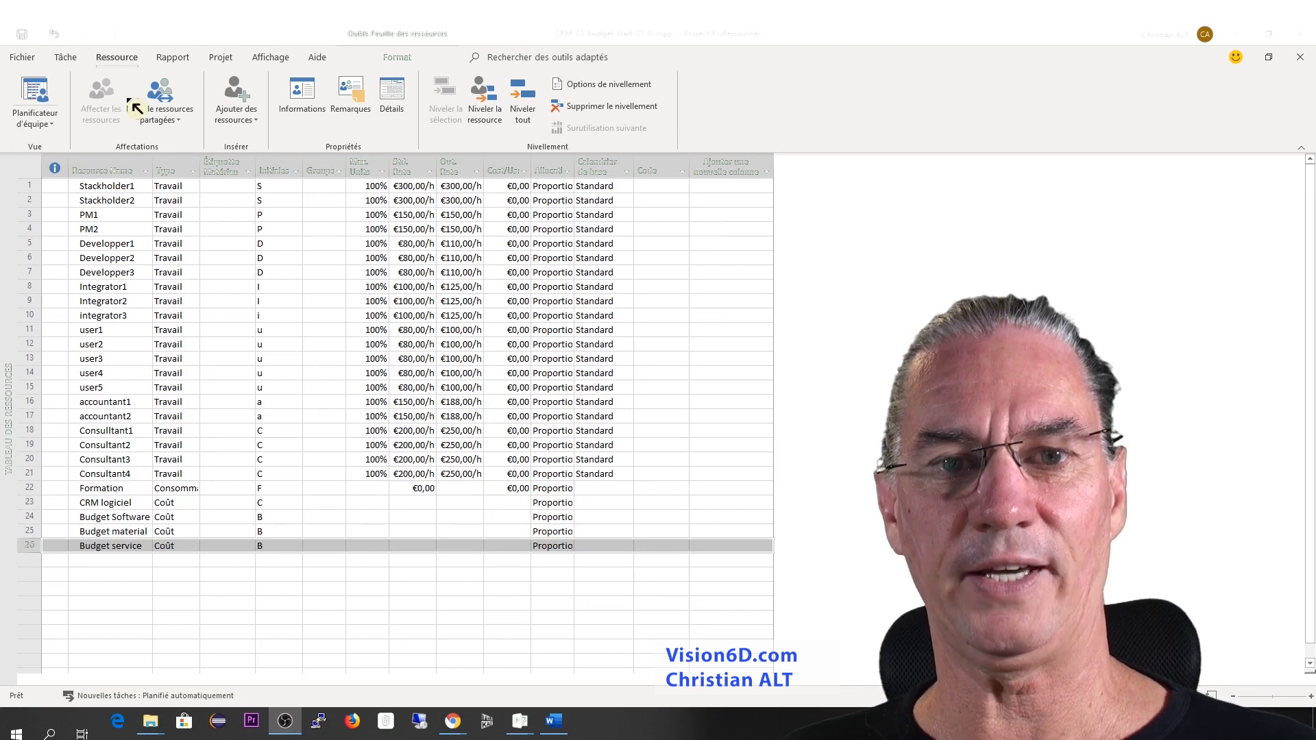
- Return to the Gantt chart view and choose Budget Software as a resource of the CRM project summary task
click(71, 57)
click(72, 57)
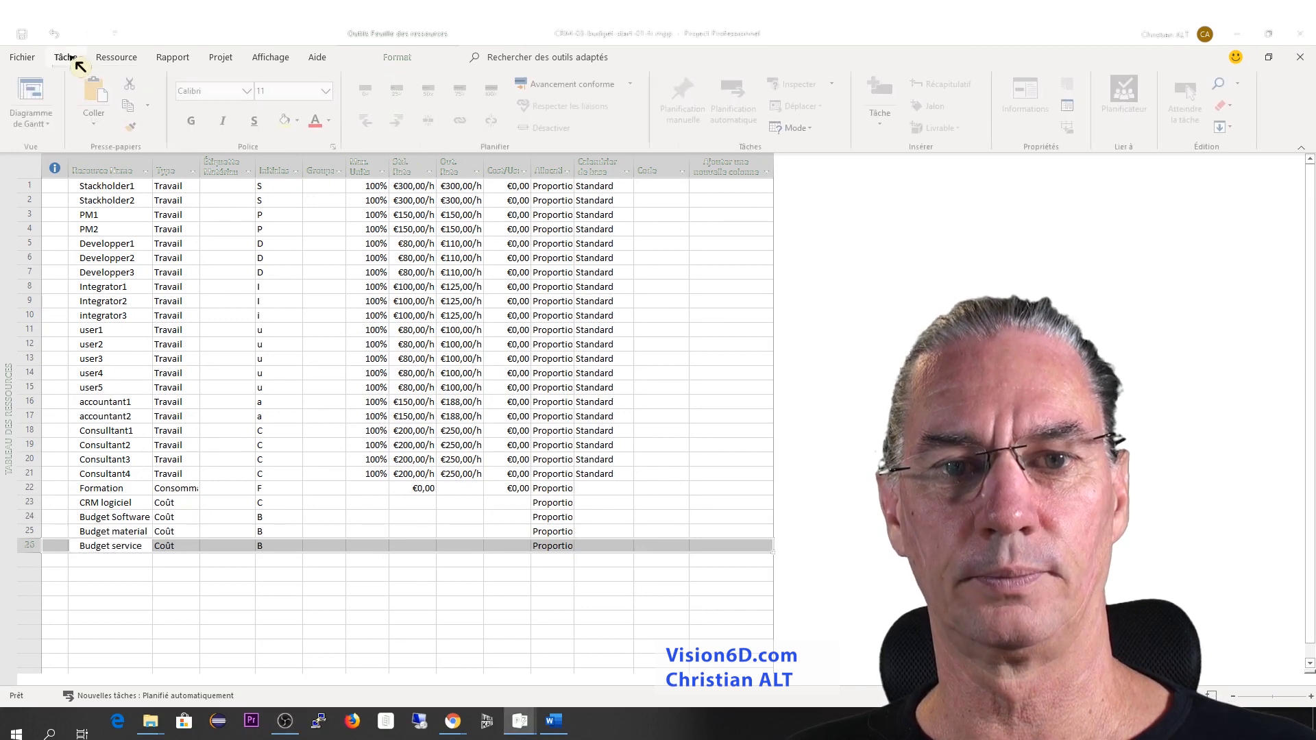
click(55, 91)
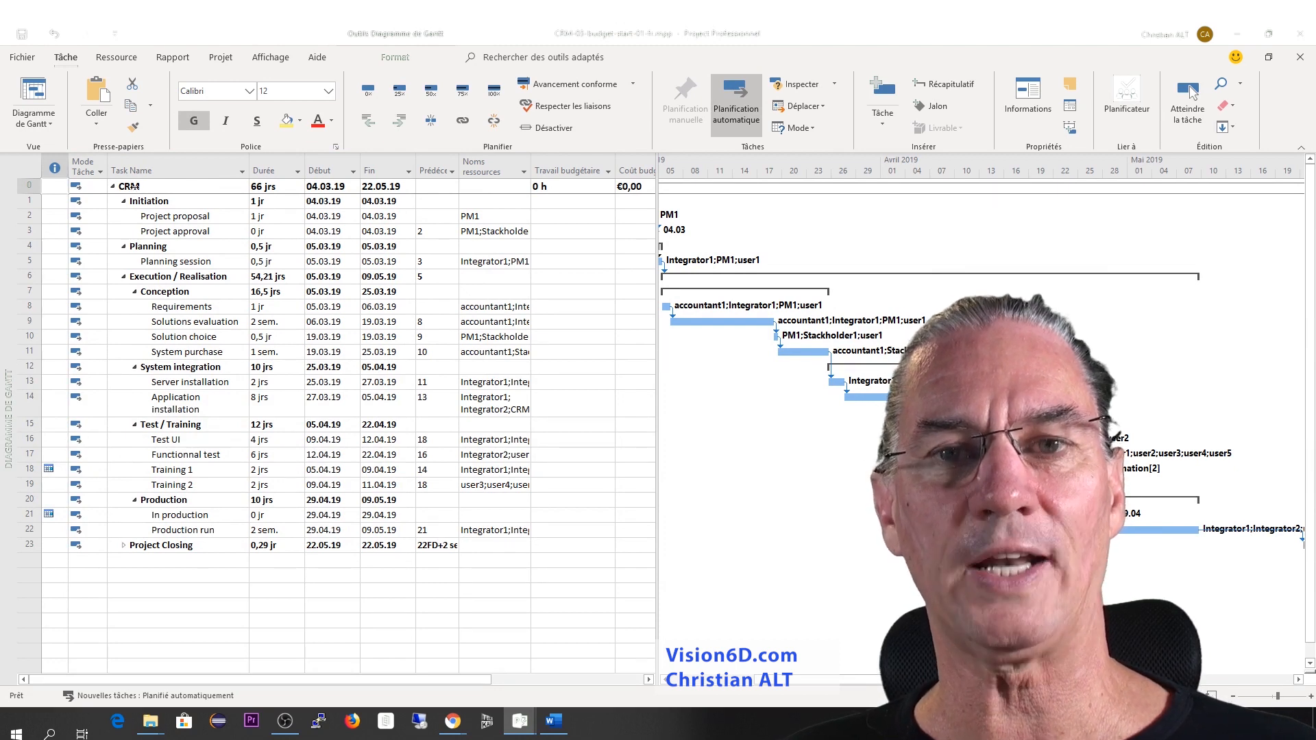
double_click(129, 185)
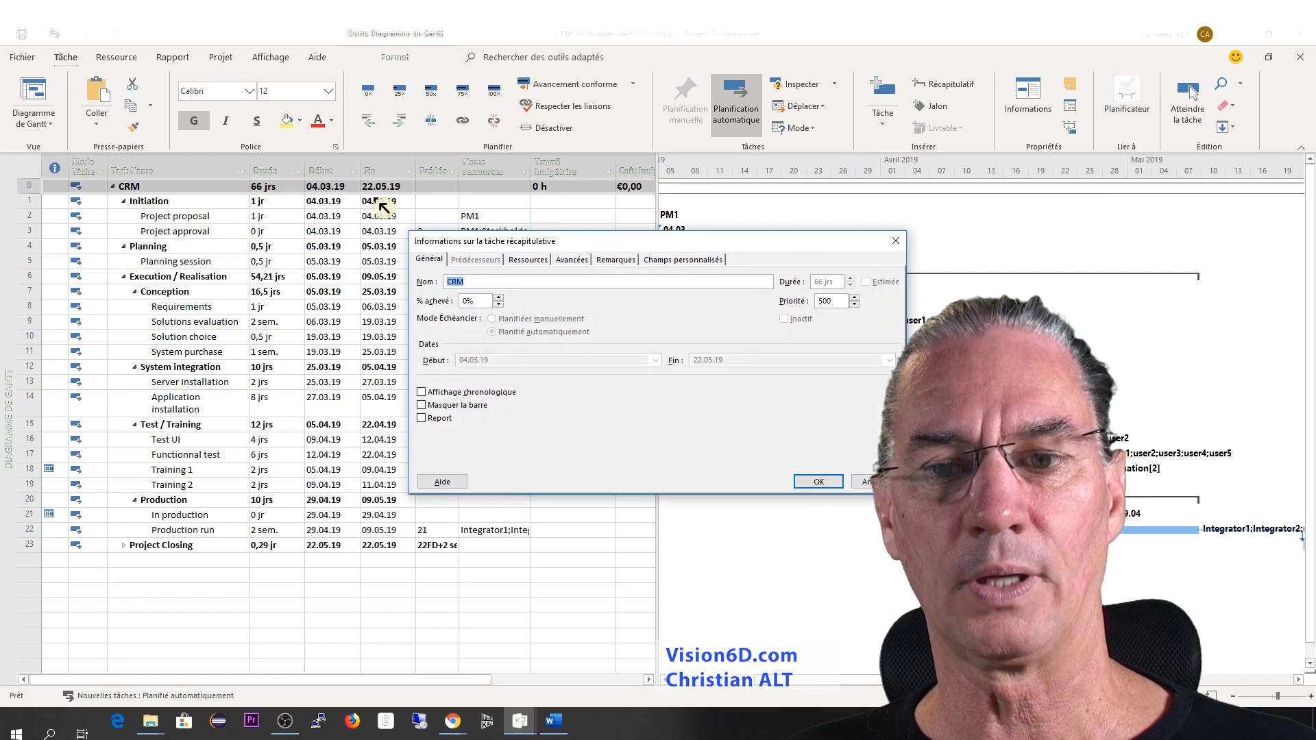
click(543, 260)
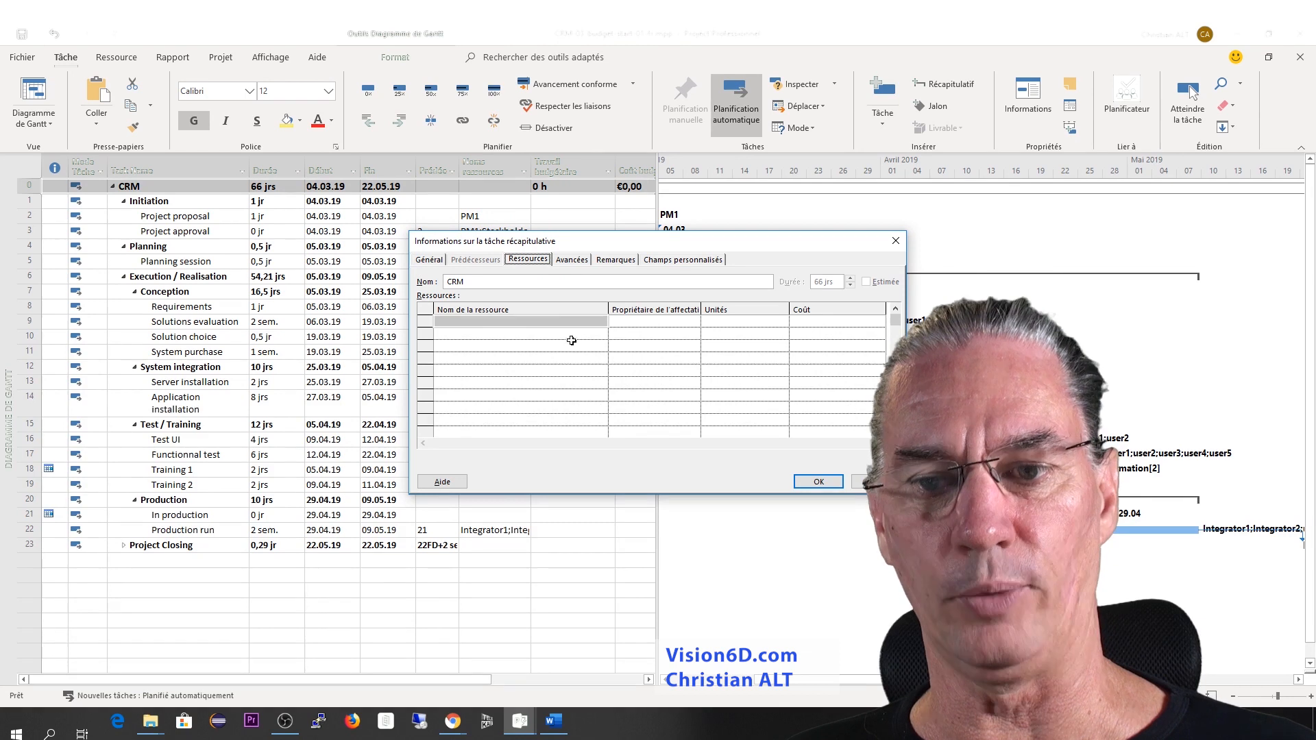
click(599, 320)
click(603, 322)
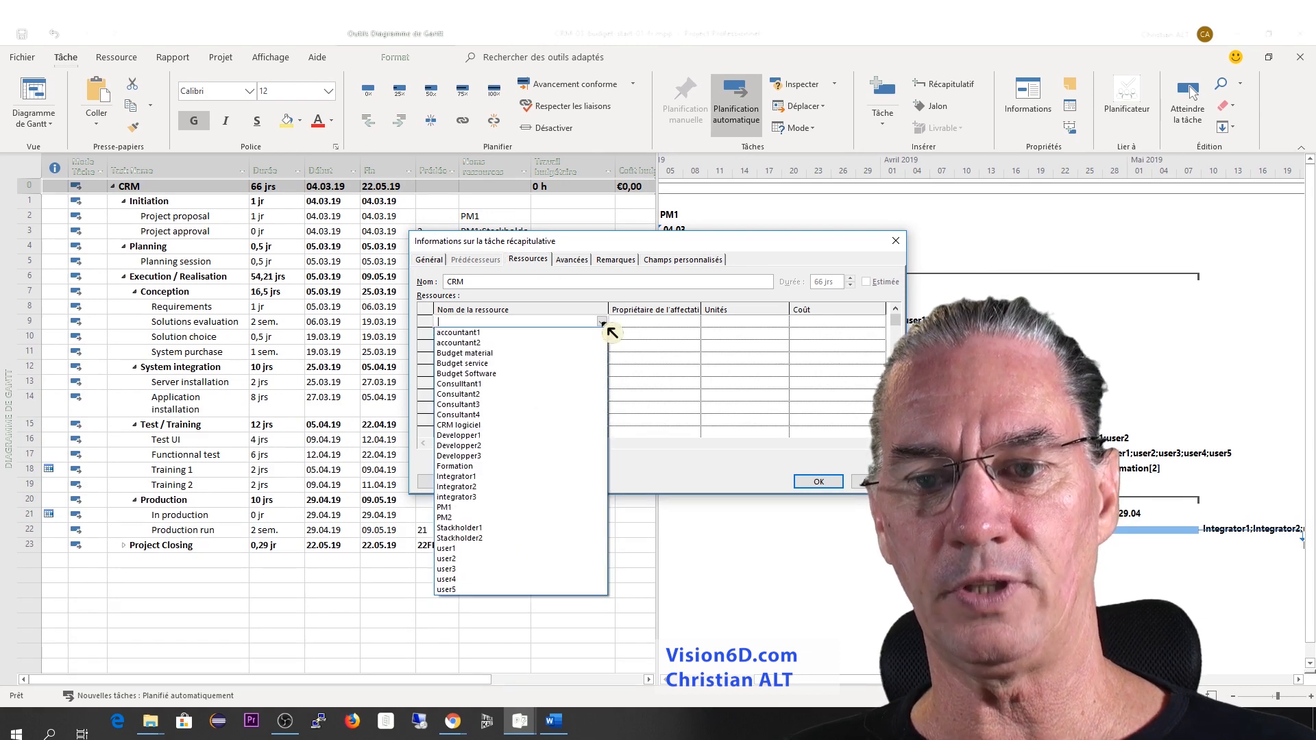
click(499, 374)
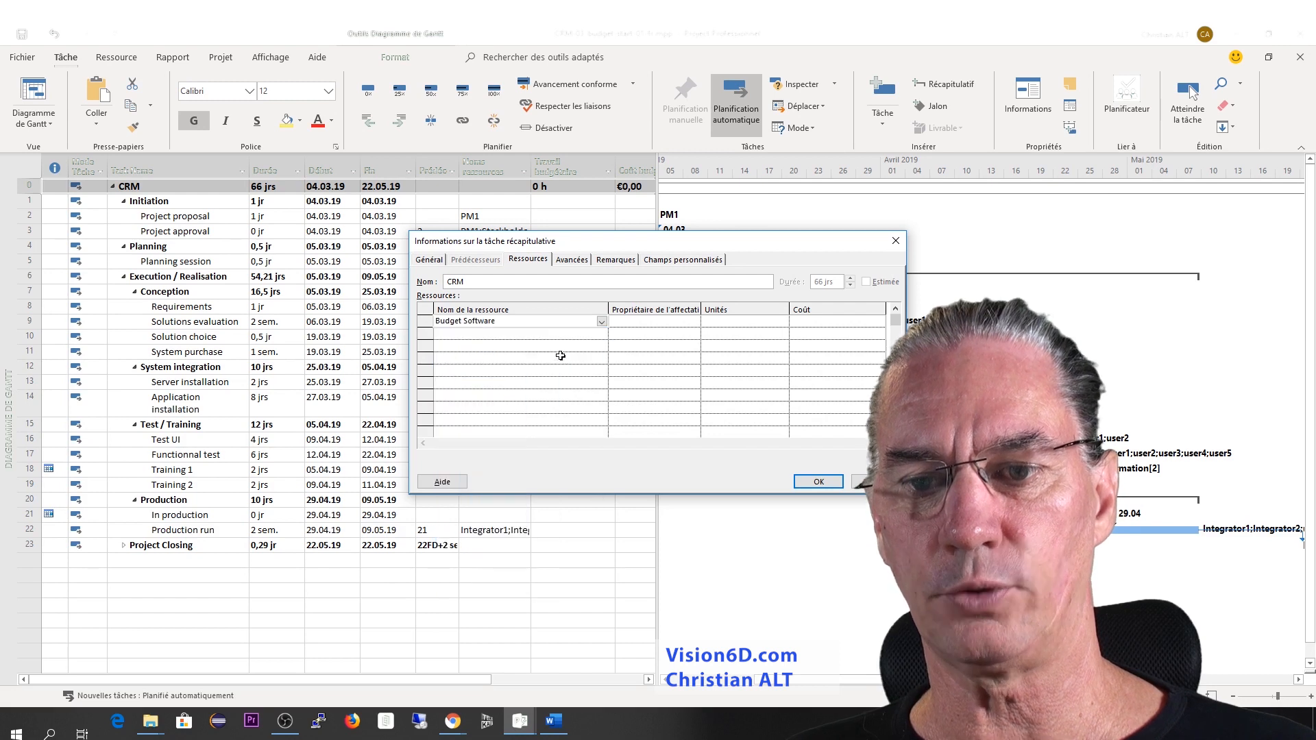
- Assign Budget material and Budget service to the CRM summary task as well, and widen the task table to show the full Coût budgétaire column
click(602, 336)
click(603, 335)
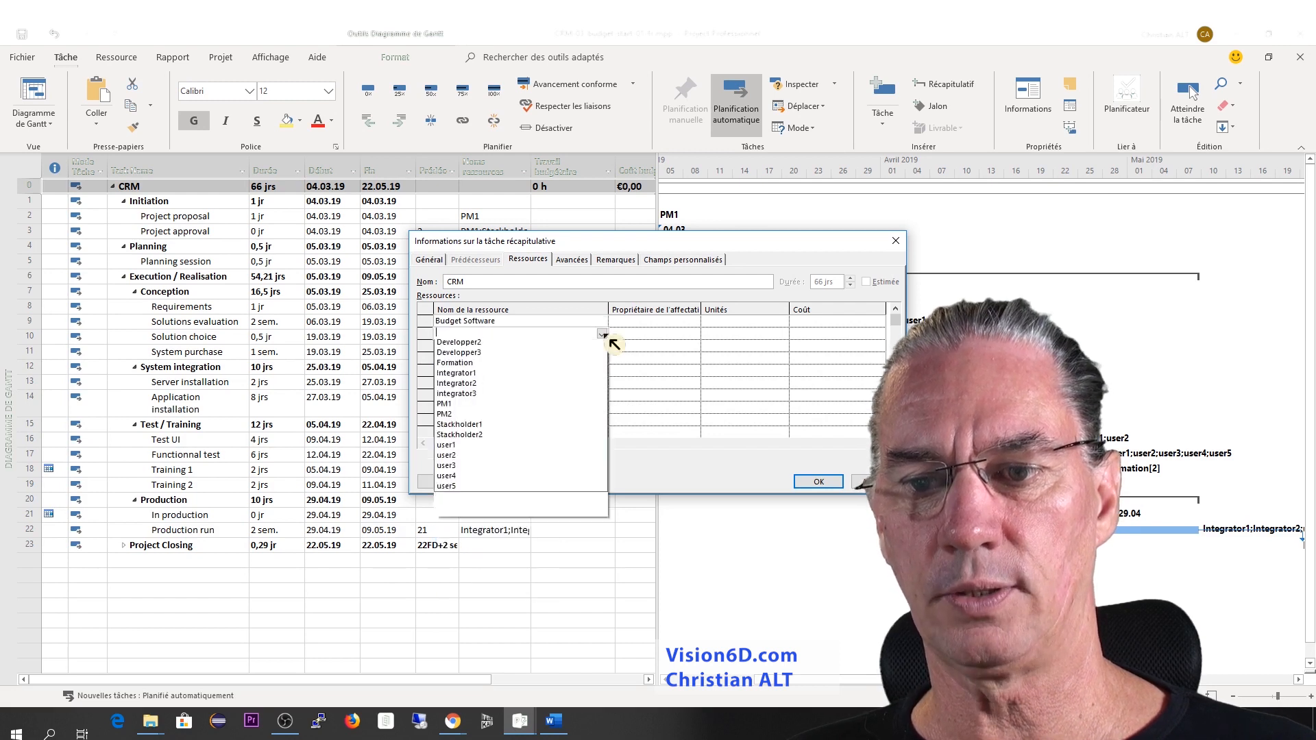
click(551, 366)
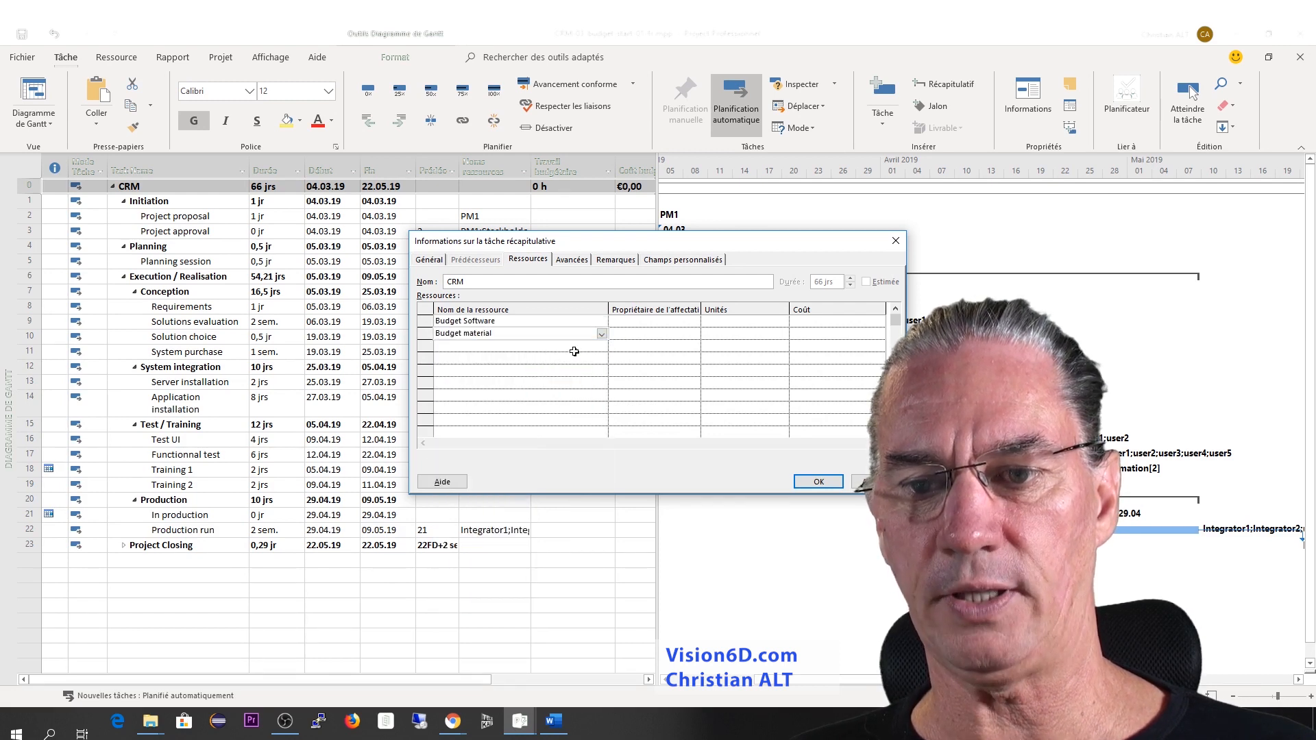
click(598, 346)
click(603, 346)
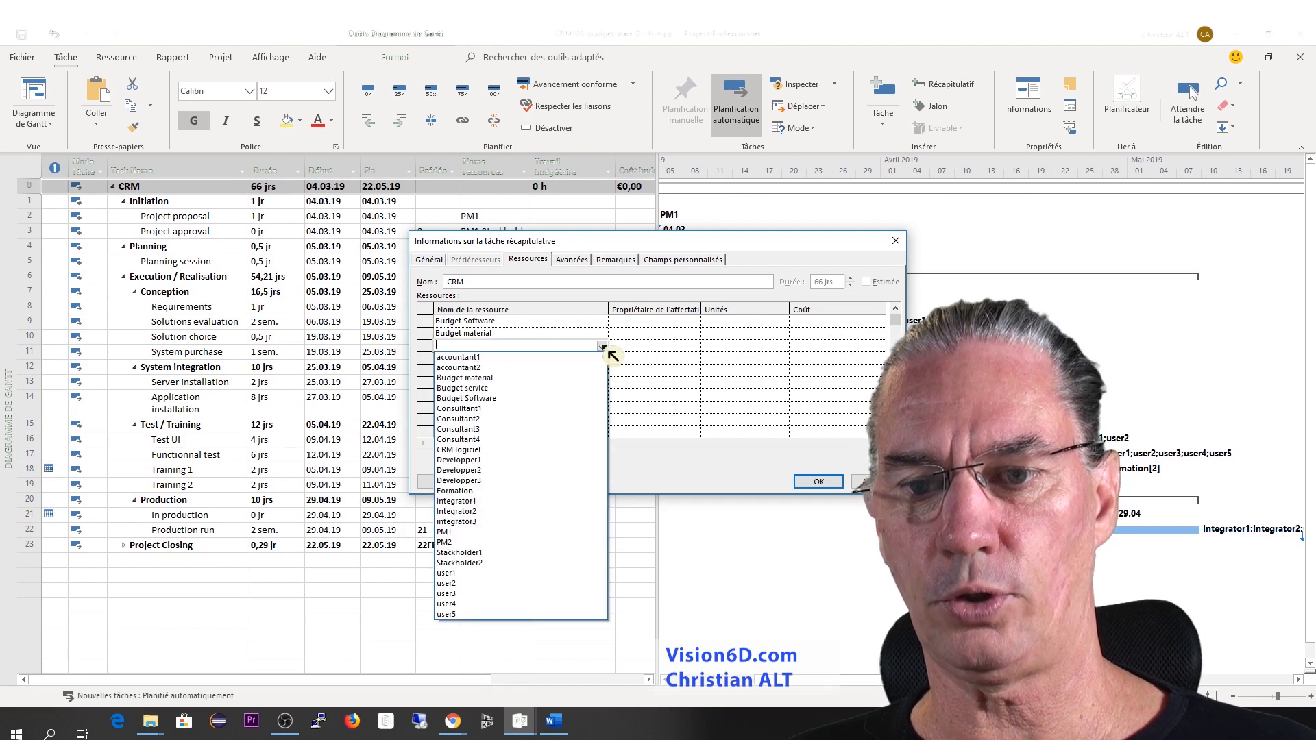
click(557, 389)
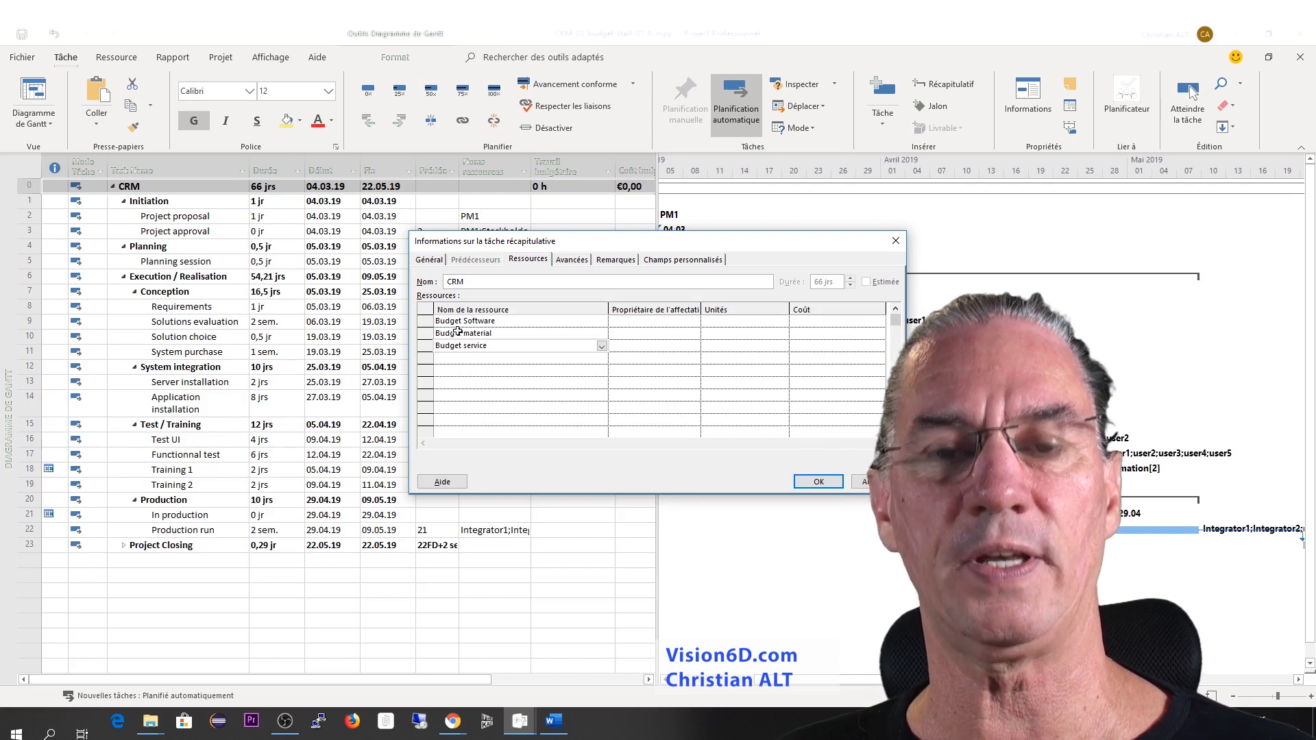
click(818, 482)
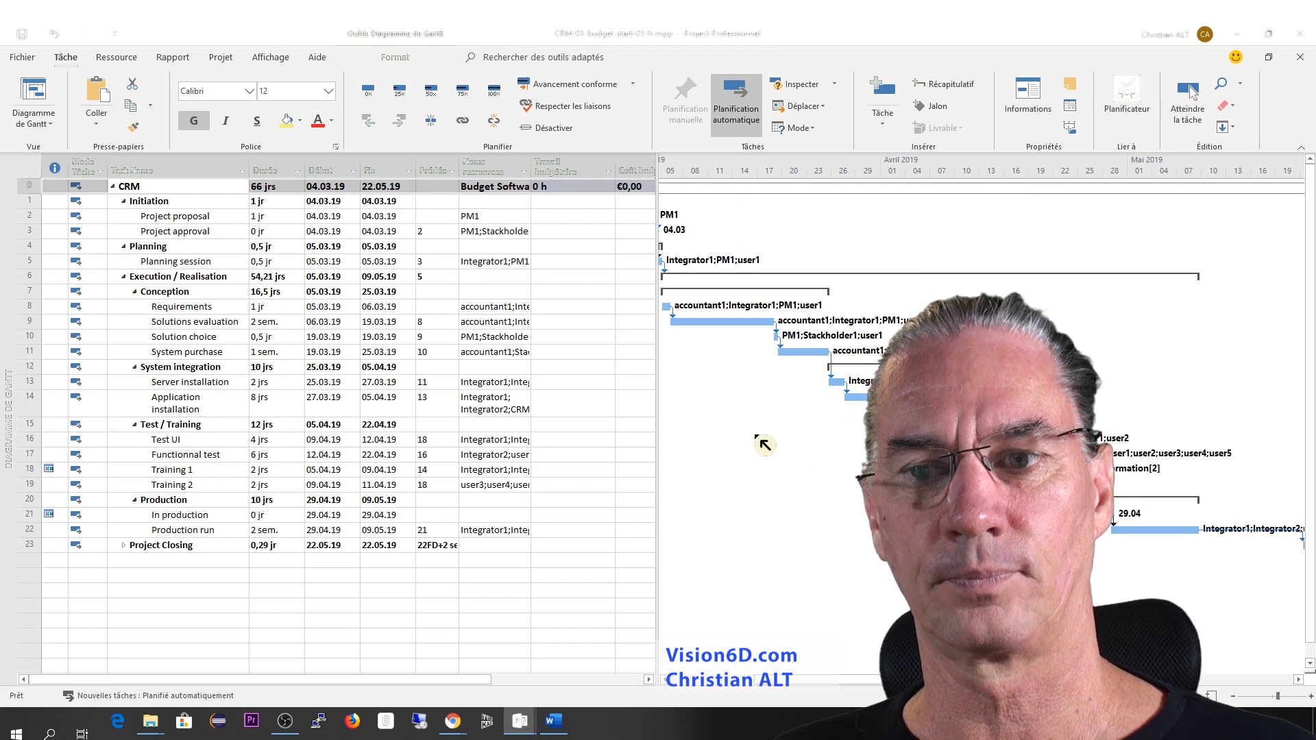
drag(658, 170, 713, 172)
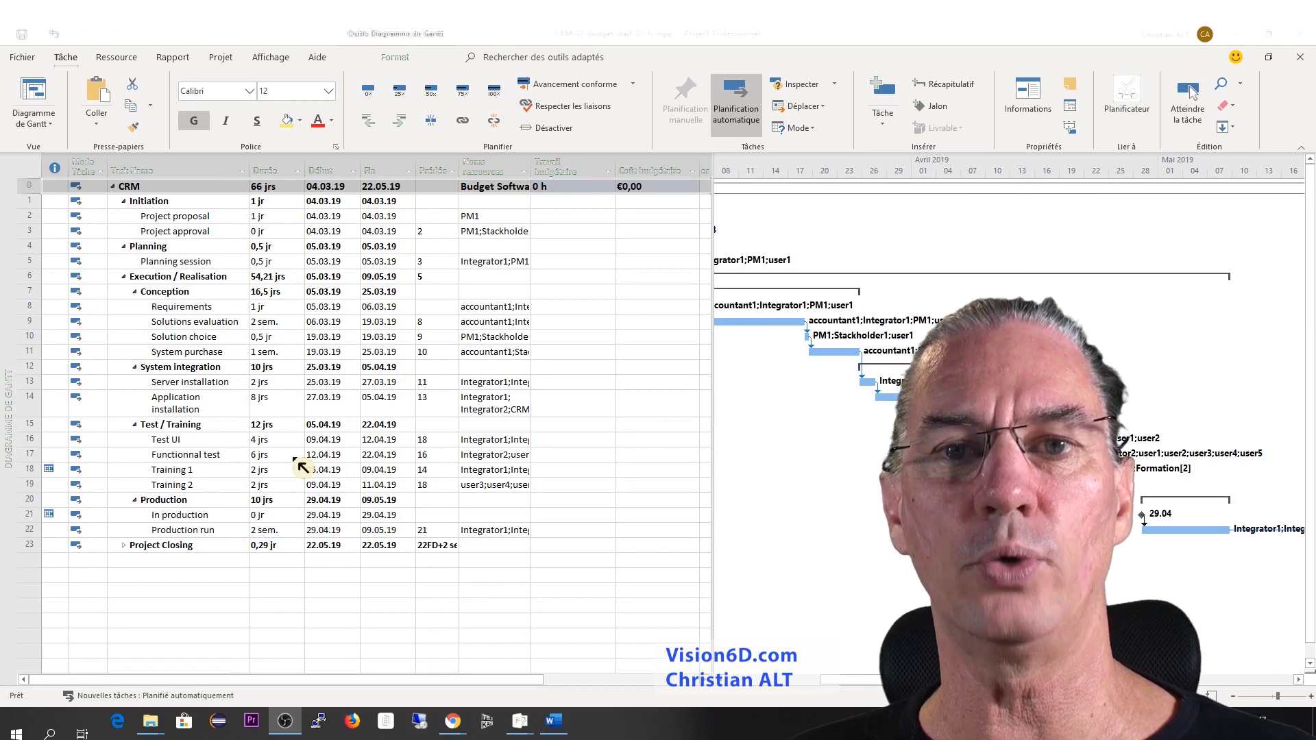
- Try to assign the Budget service resource to the Training 1 task
double_click(185, 475)
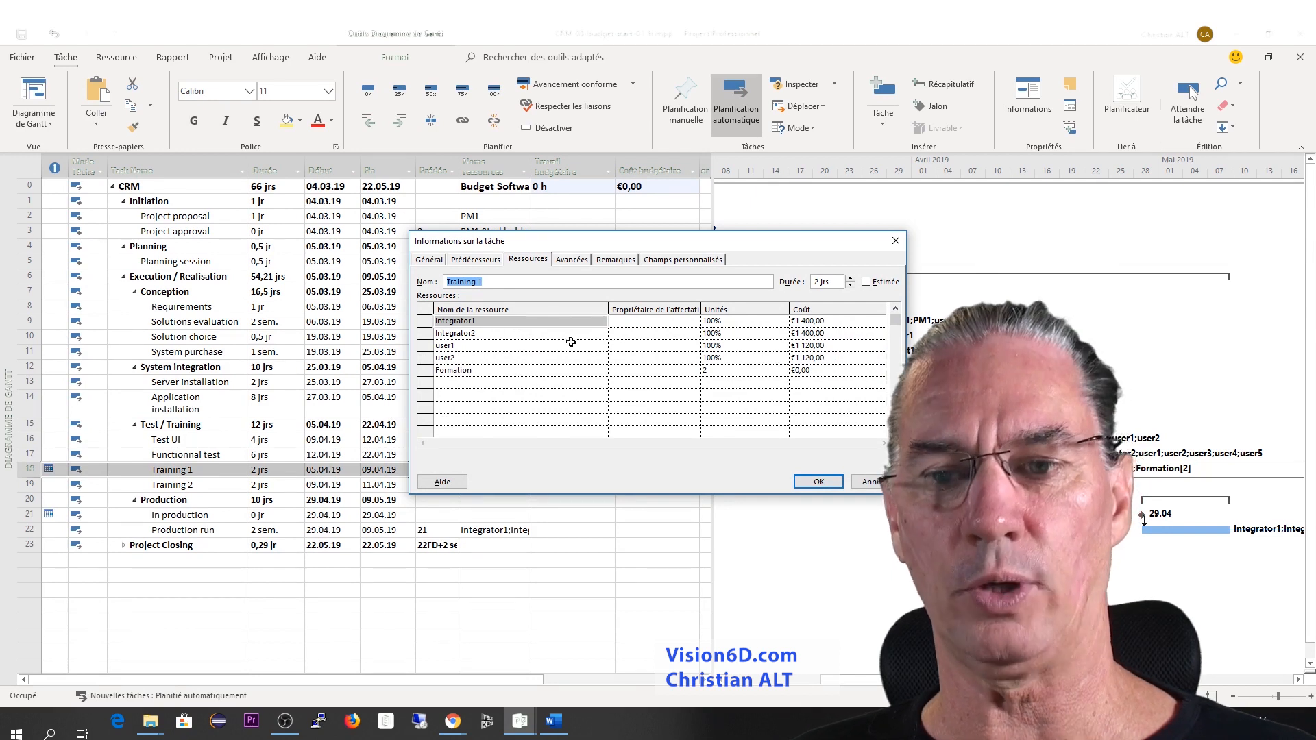
click(557, 382)
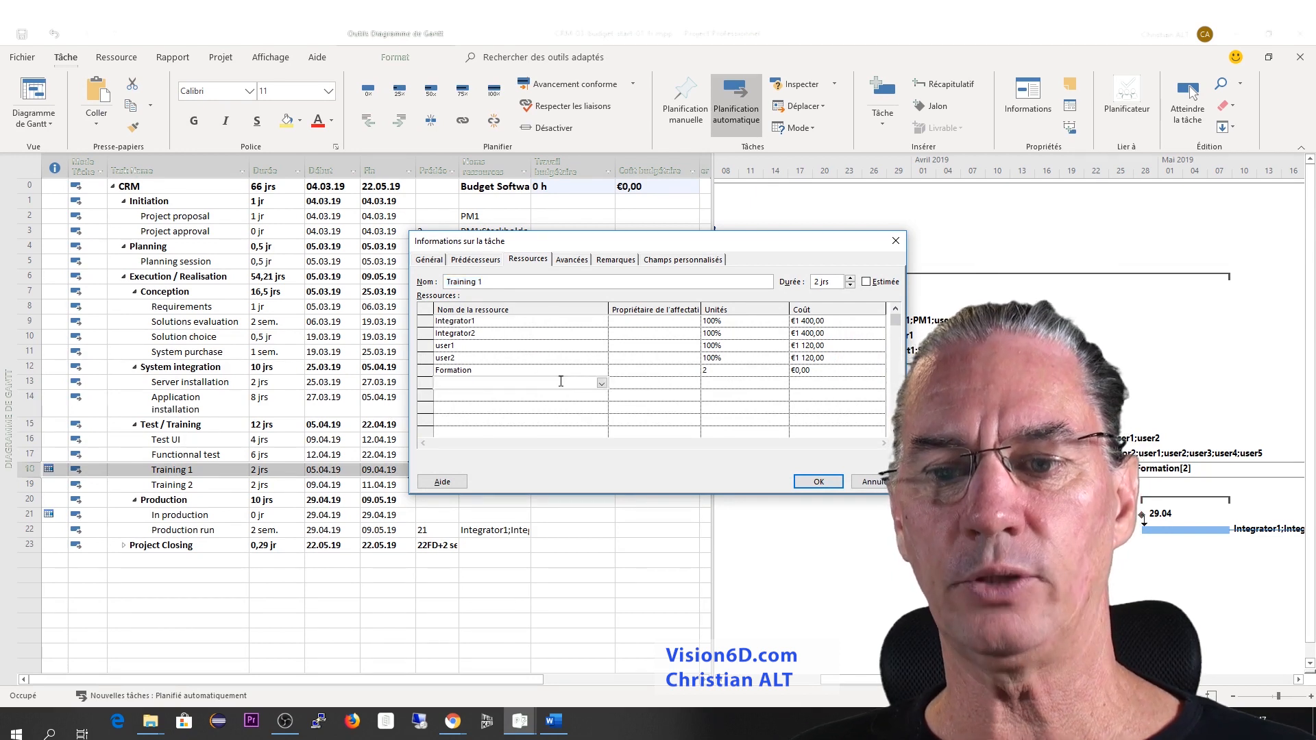
click(604, 385)
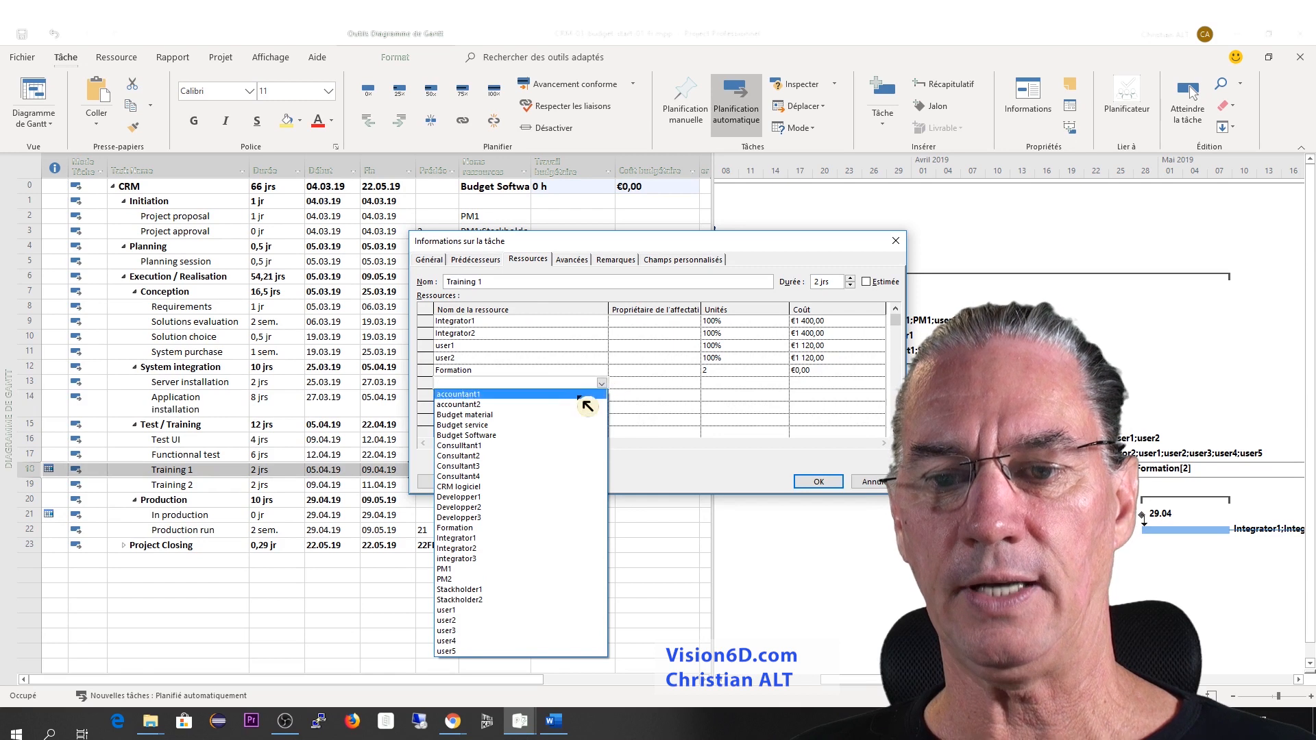
click(511, 425)
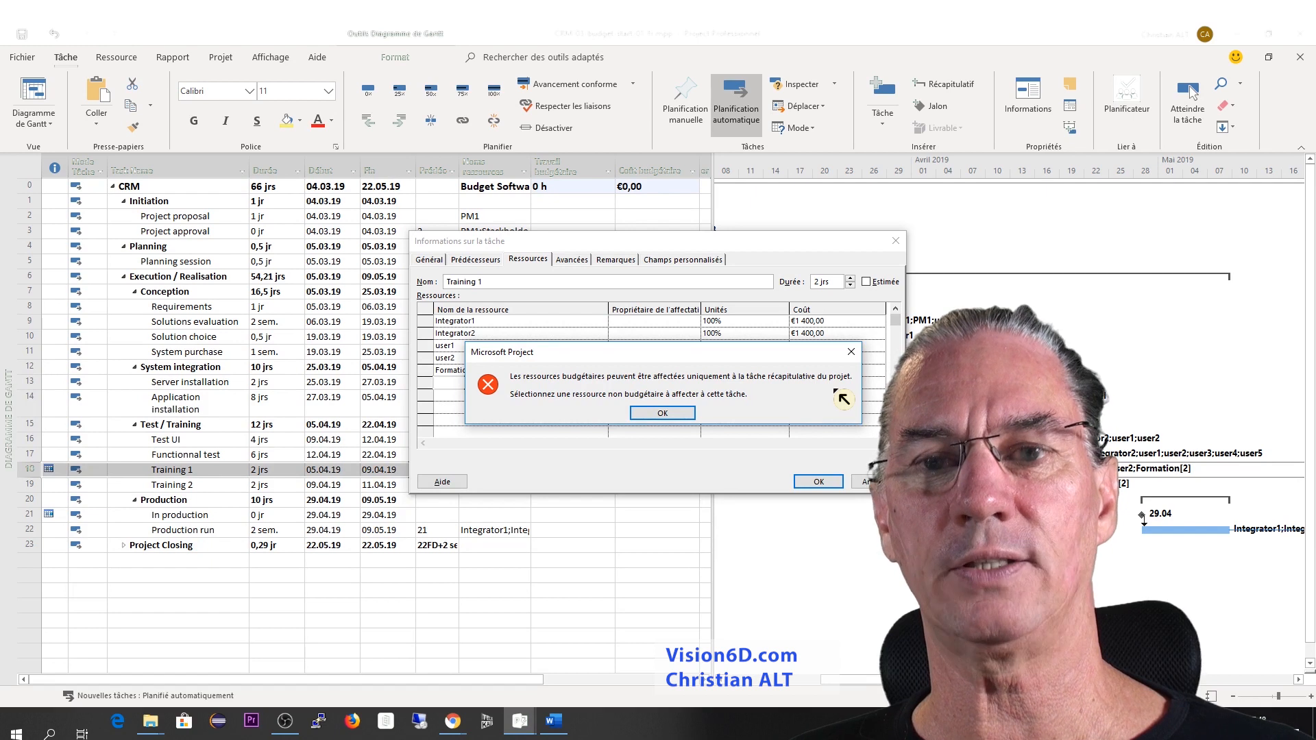
click(689, 414)
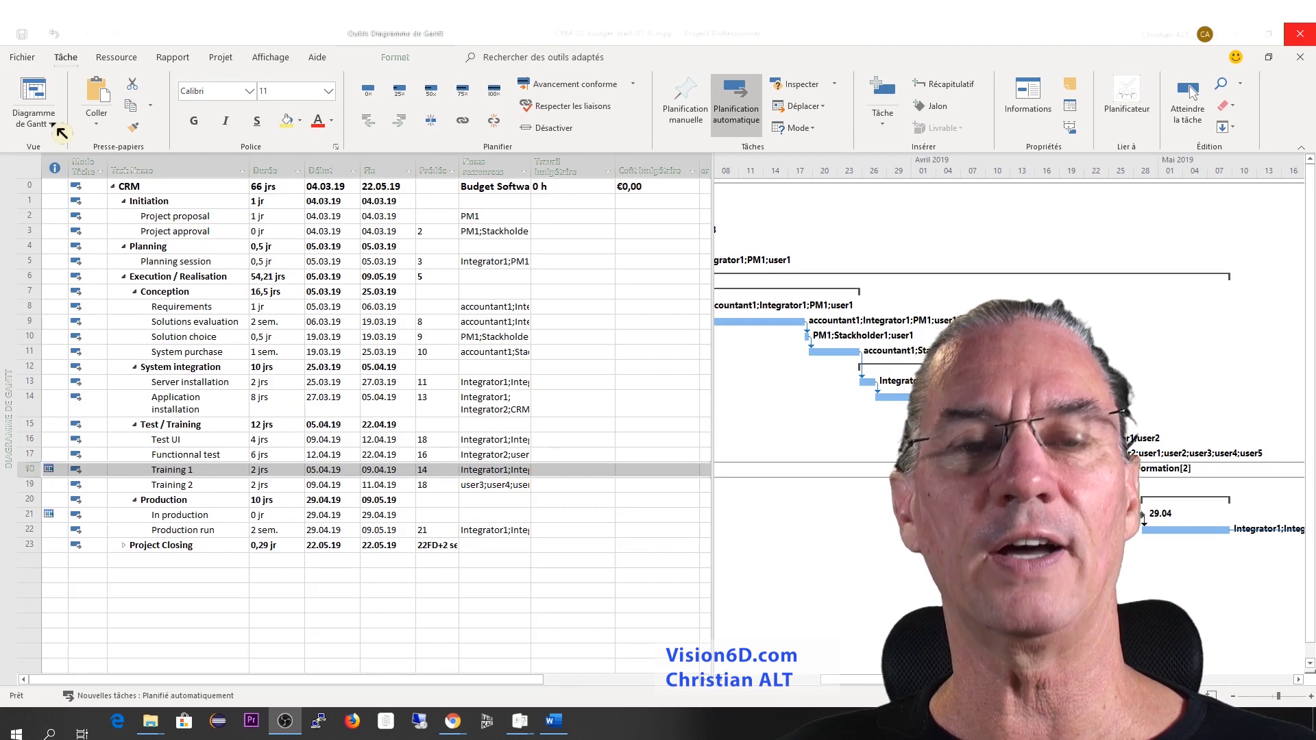
- Switch to the Resource Usage view and widen its table and Resource Name column to show the full names
click(124, 62)
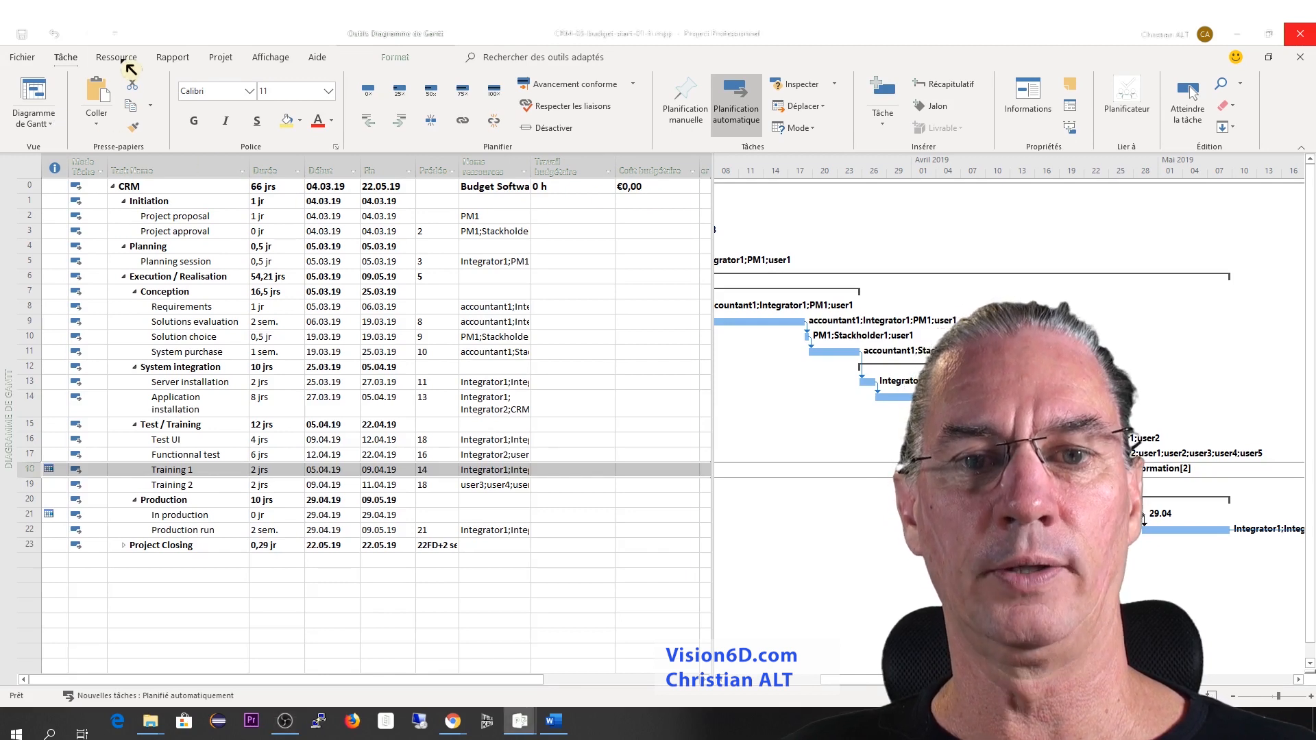
click(126, 64)
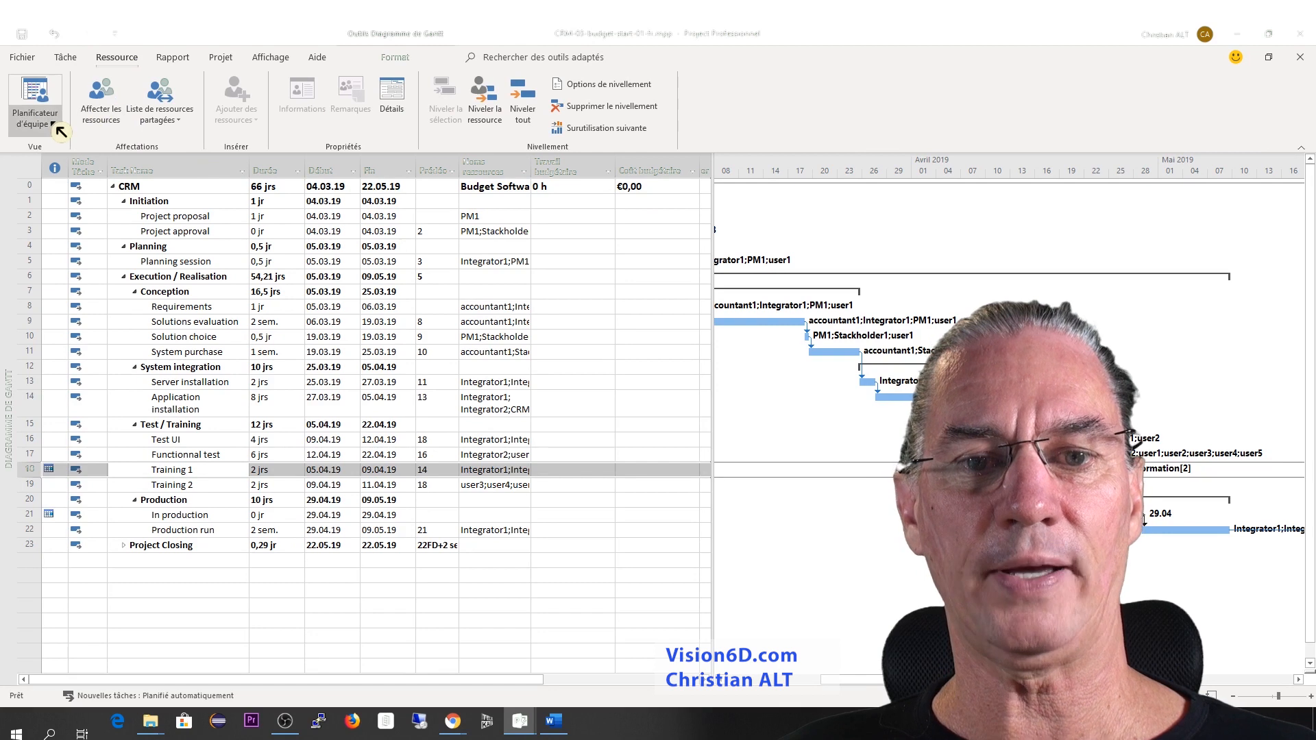
click(53, 124)
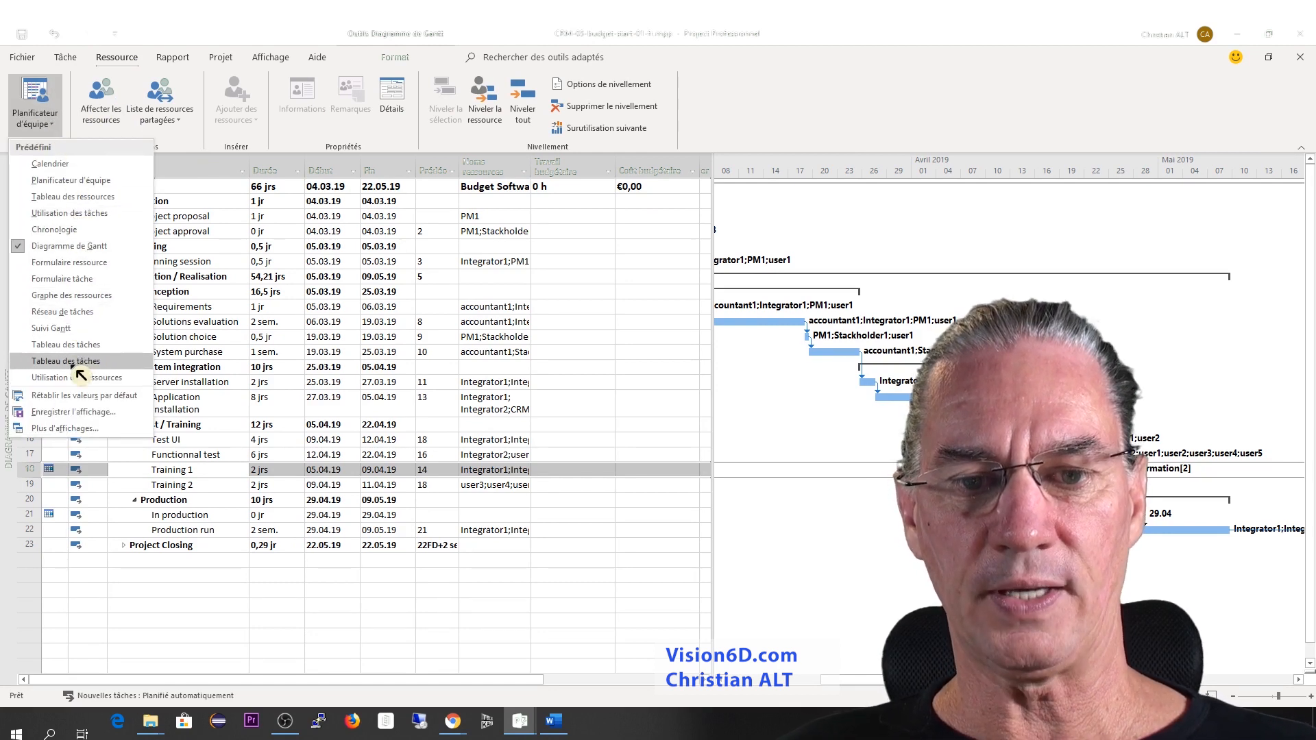
click(83, 379)
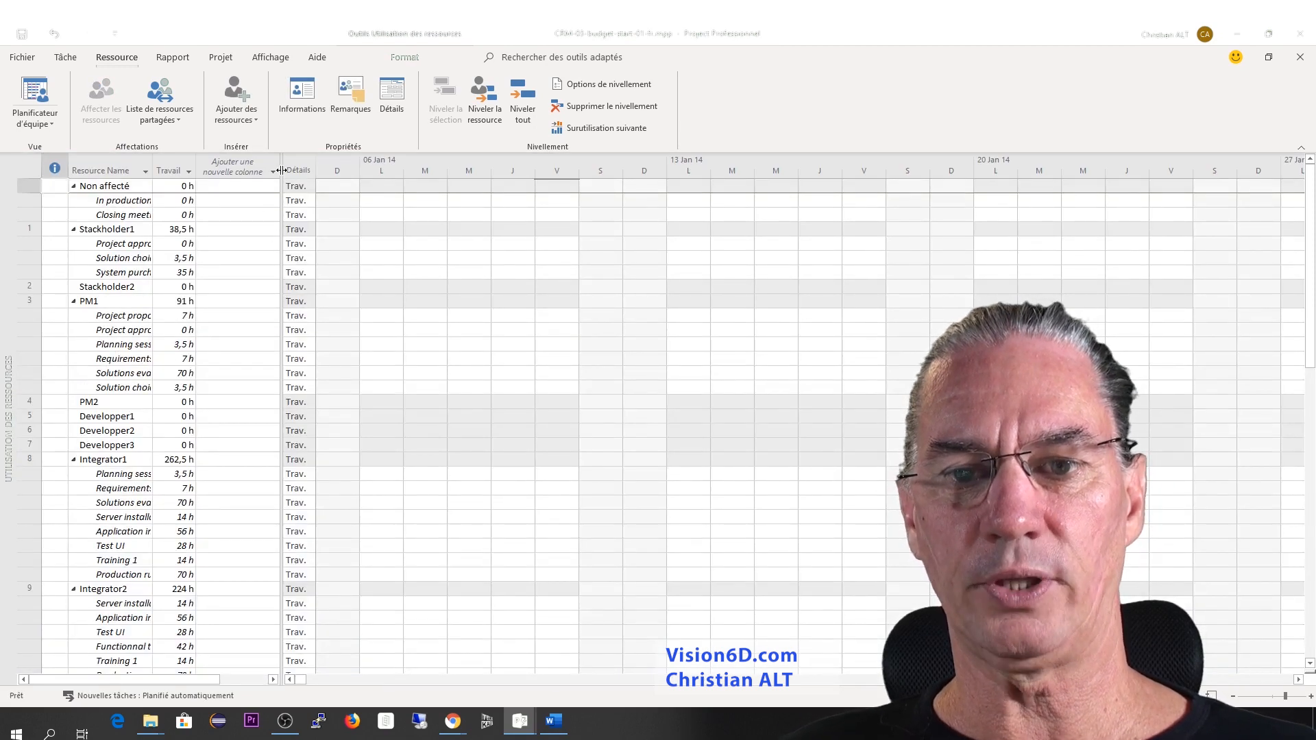
drag(281, 173, 368, 174)
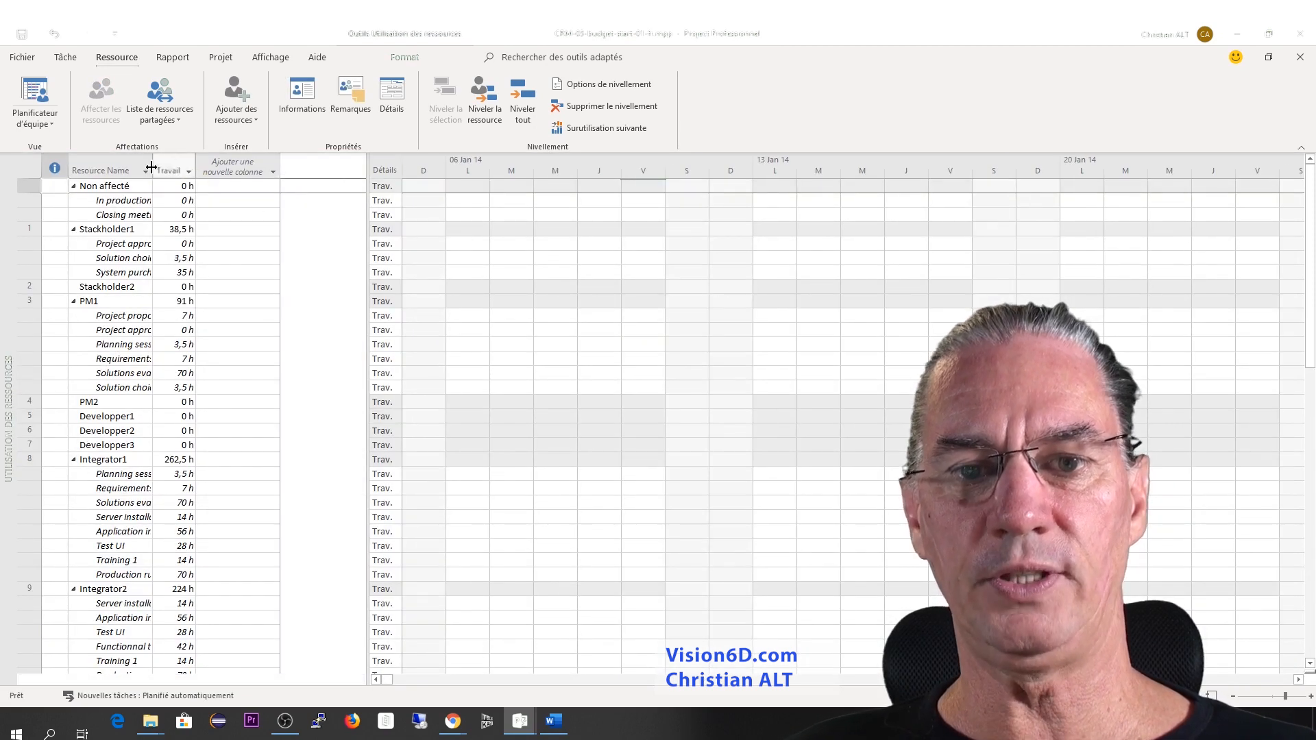
drag(151, 167, 258, 174)
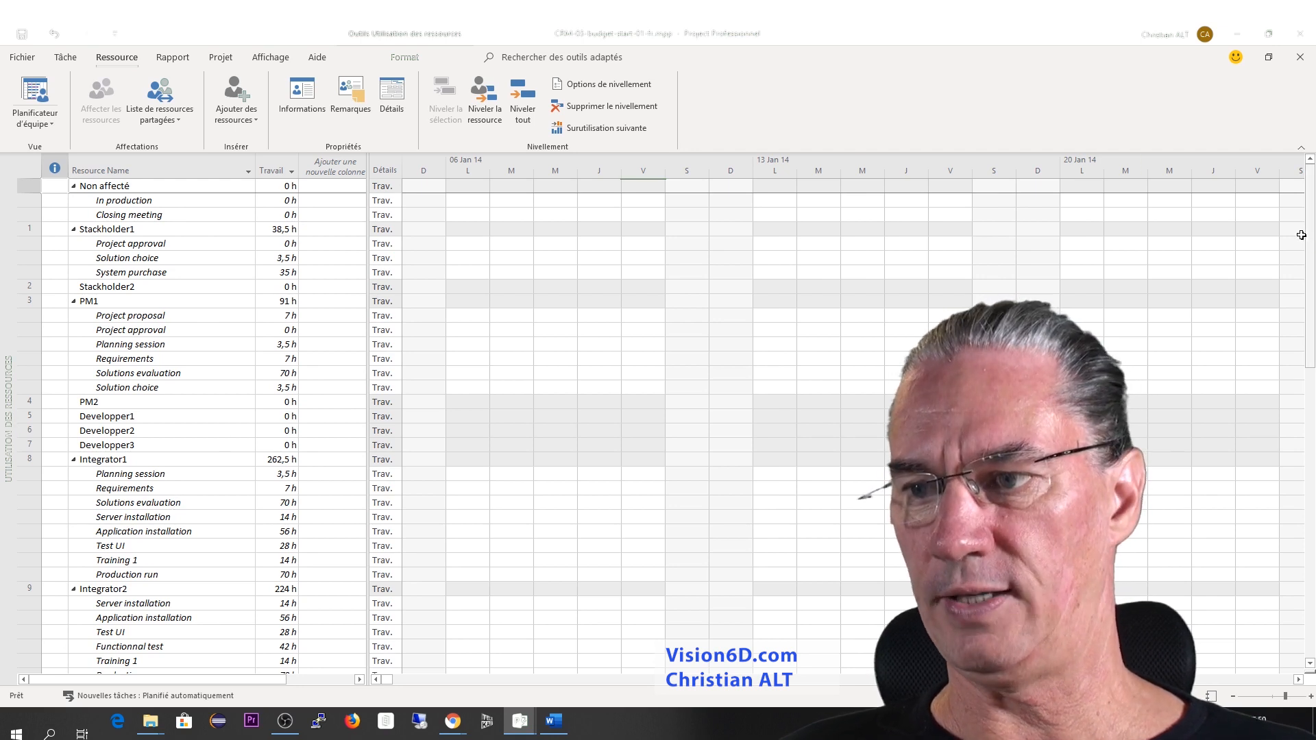
- Insert a Coût budgétaire column after the Travail column in the resource usage table
scroll(1311, 433, down, 1)
scroll(1311, 433, down, 10)
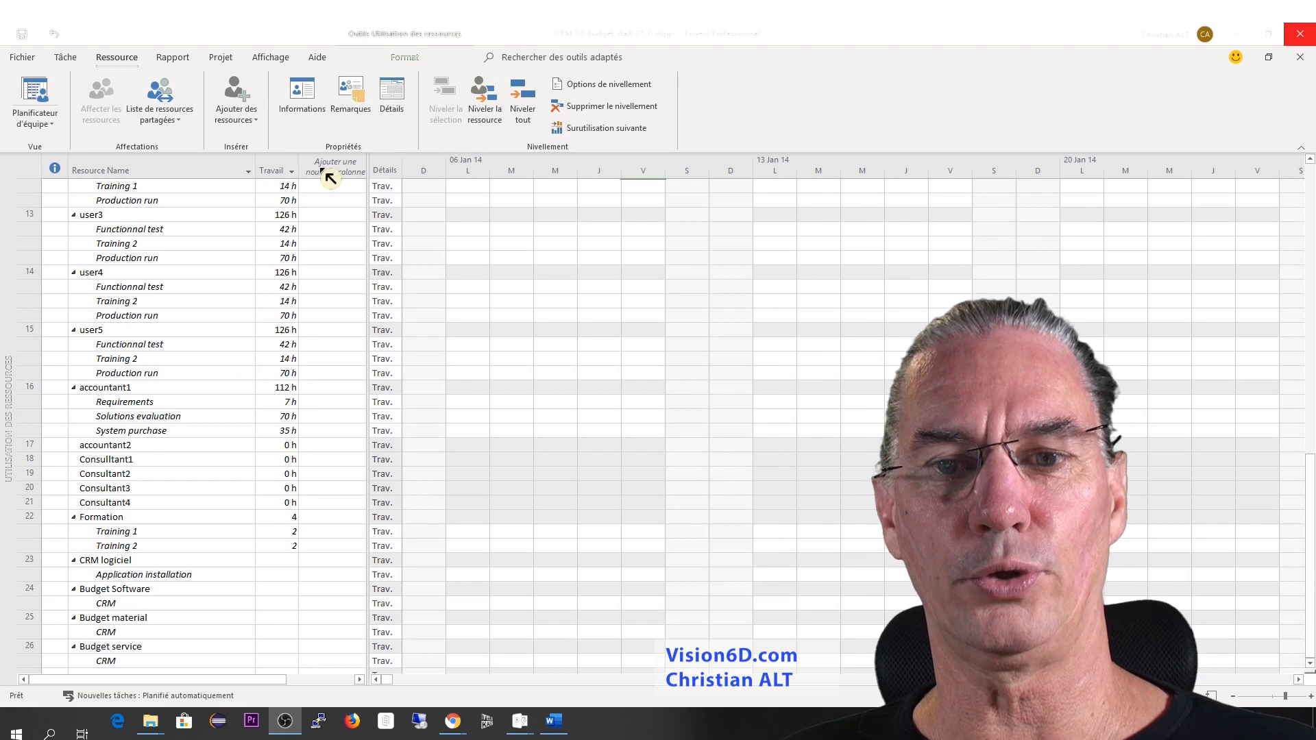
right_click(330, 178)
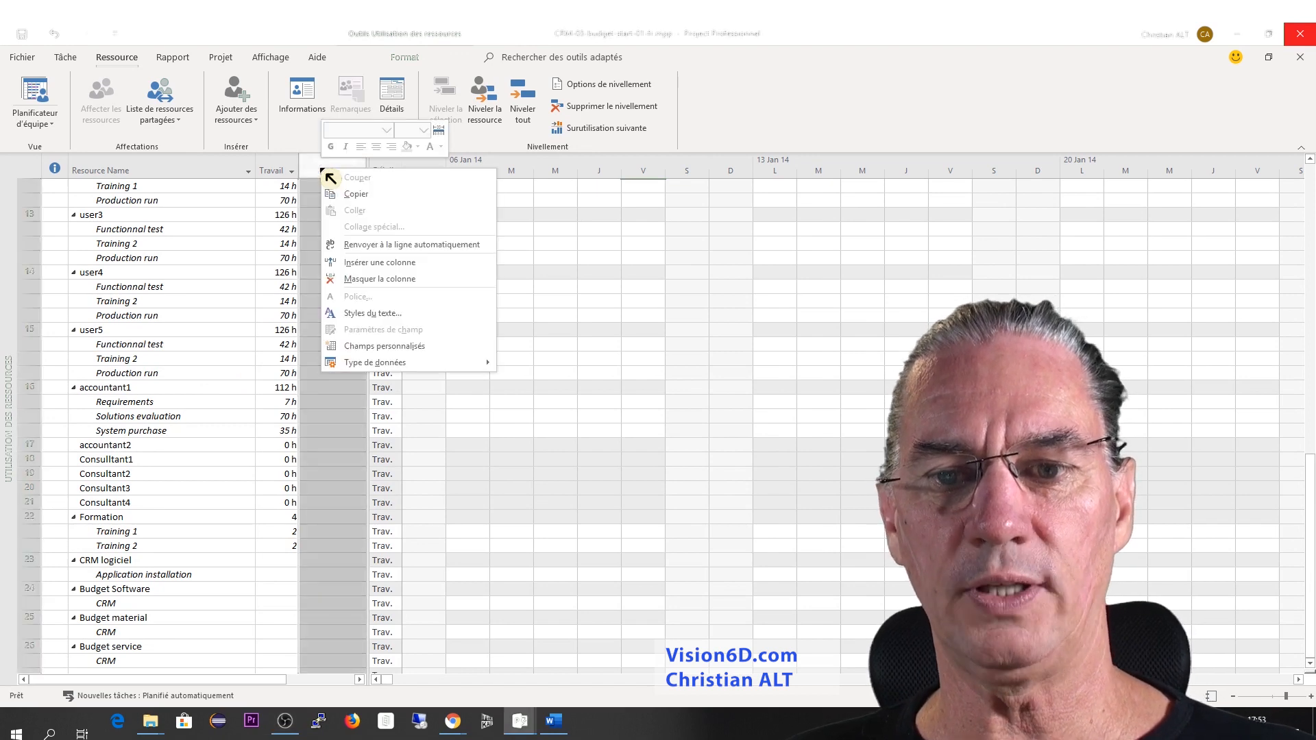
click(375, 263)
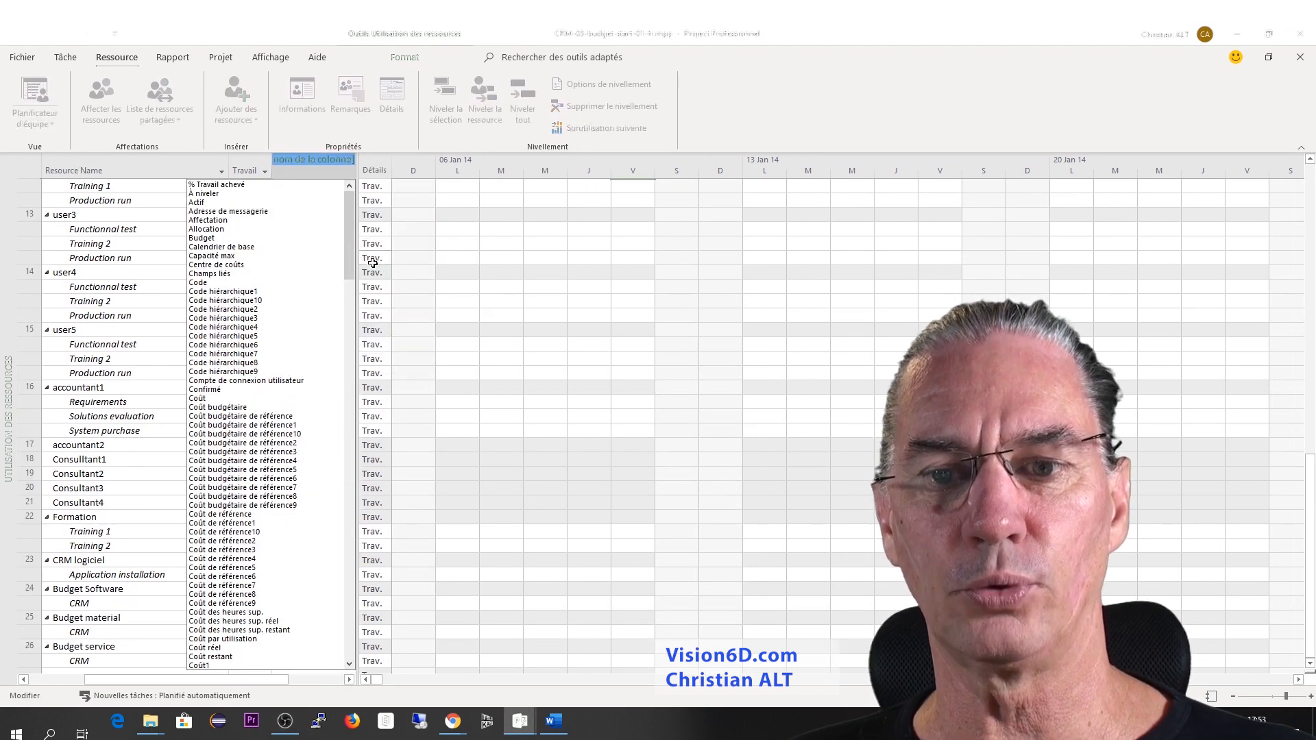
click(241, 409)
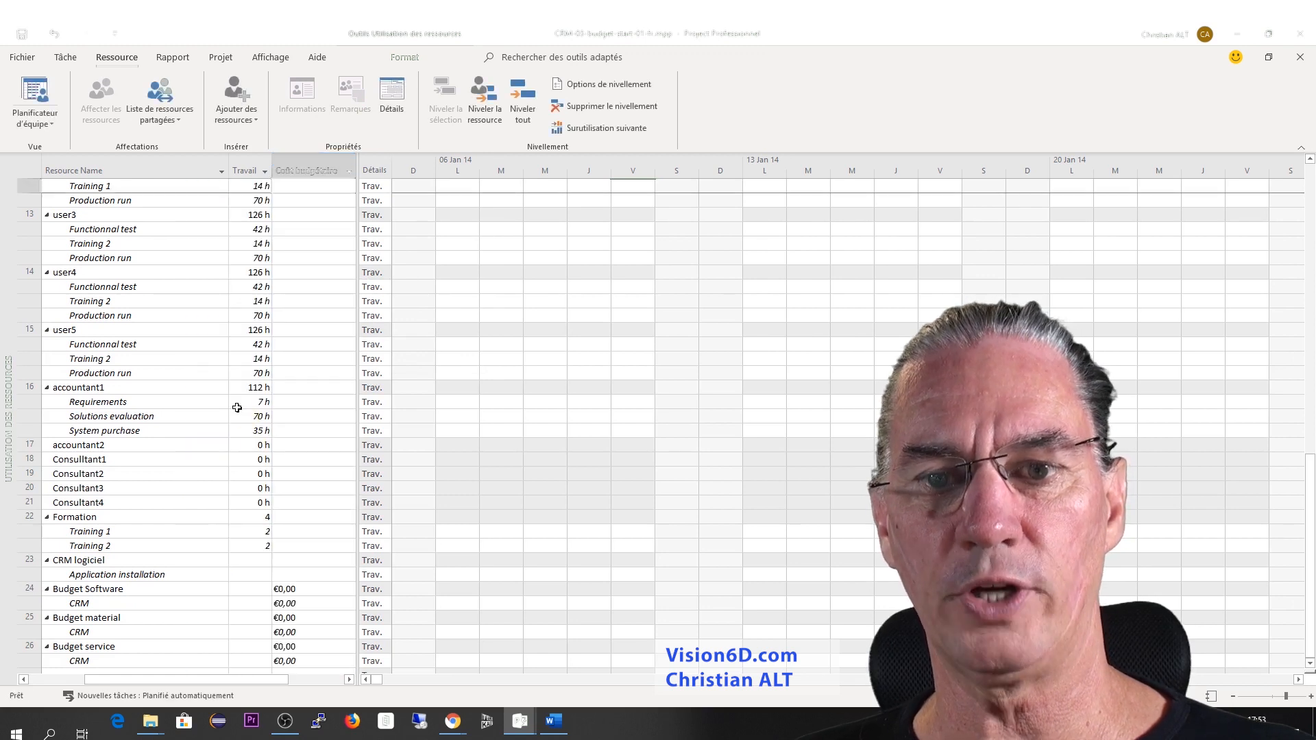
- Widen the resource usage table and insert a Travail budgétaire column after Coût budgétaire
drag(362, 178, 481, 199)
right_click(421, 171)
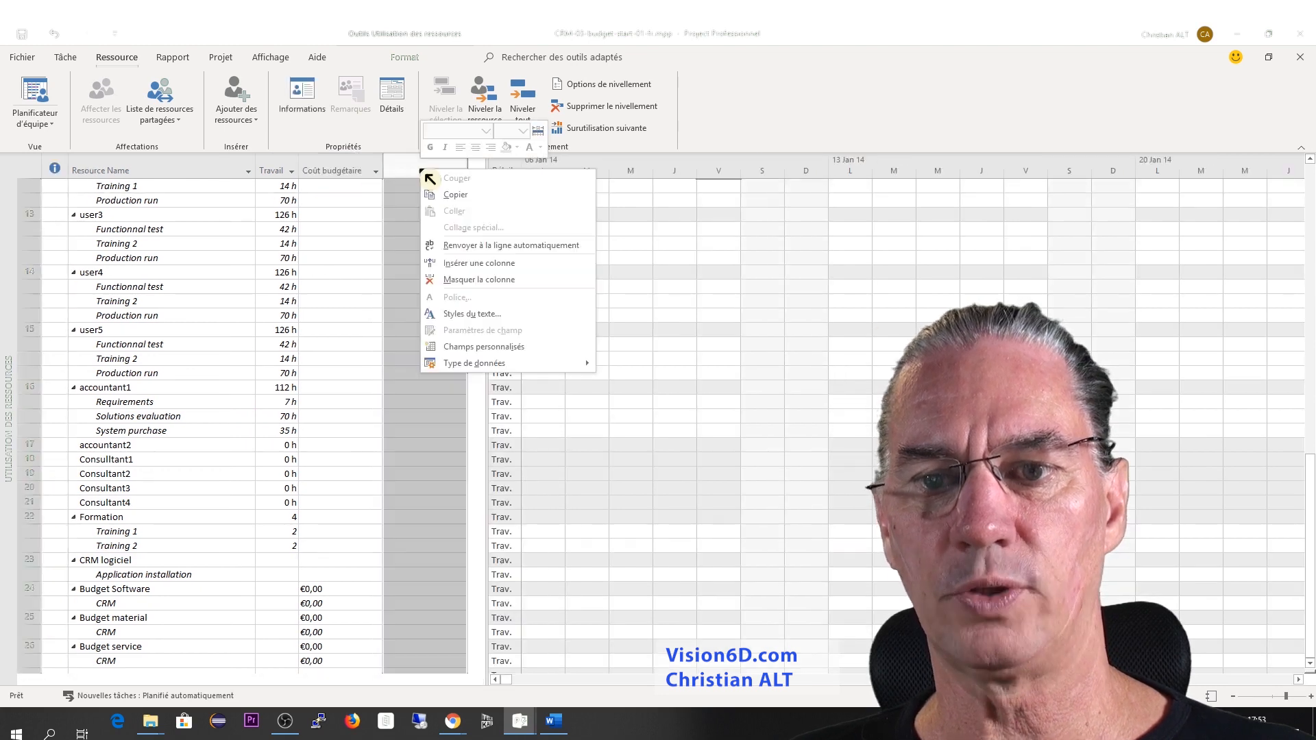
click(461, 263)
drag(460, 268, 471, 612)
click(364, 581)
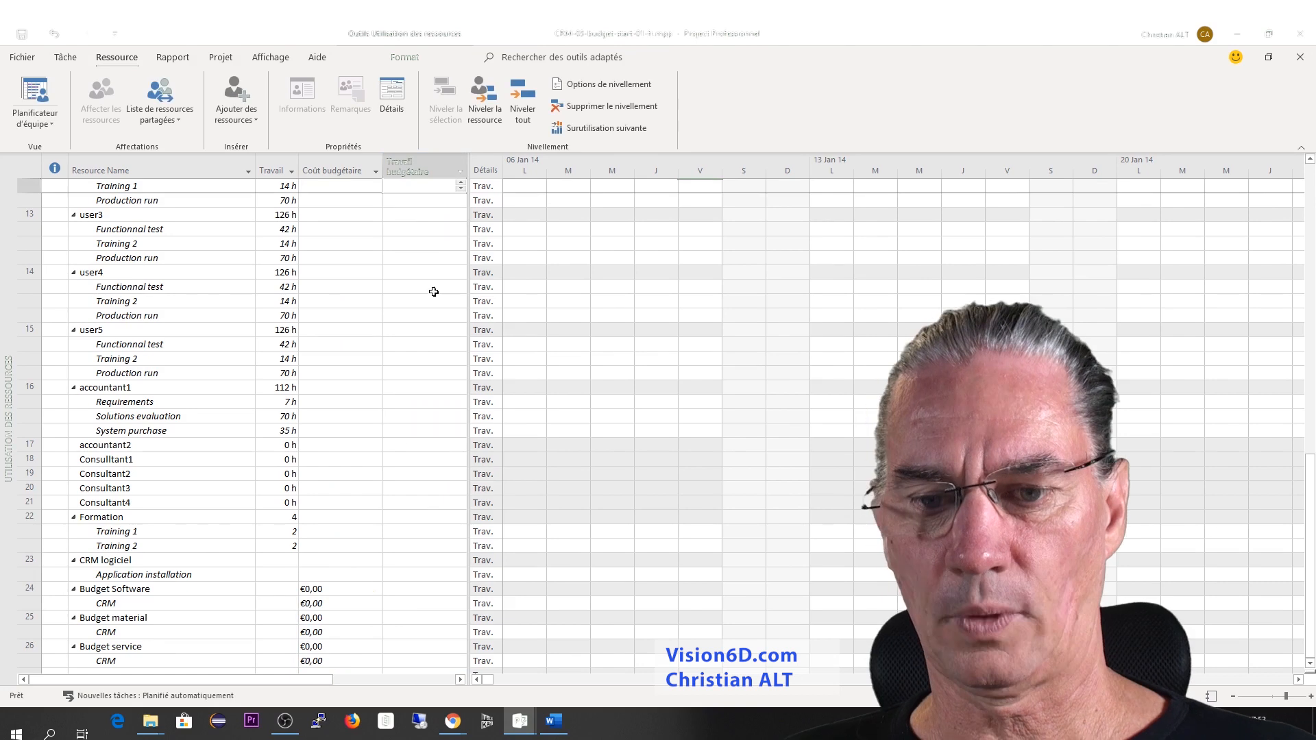
- Set the Coût budgétaire of the CRM assignment under Budget Software to 15000
scroll(305, 369, down, 5)
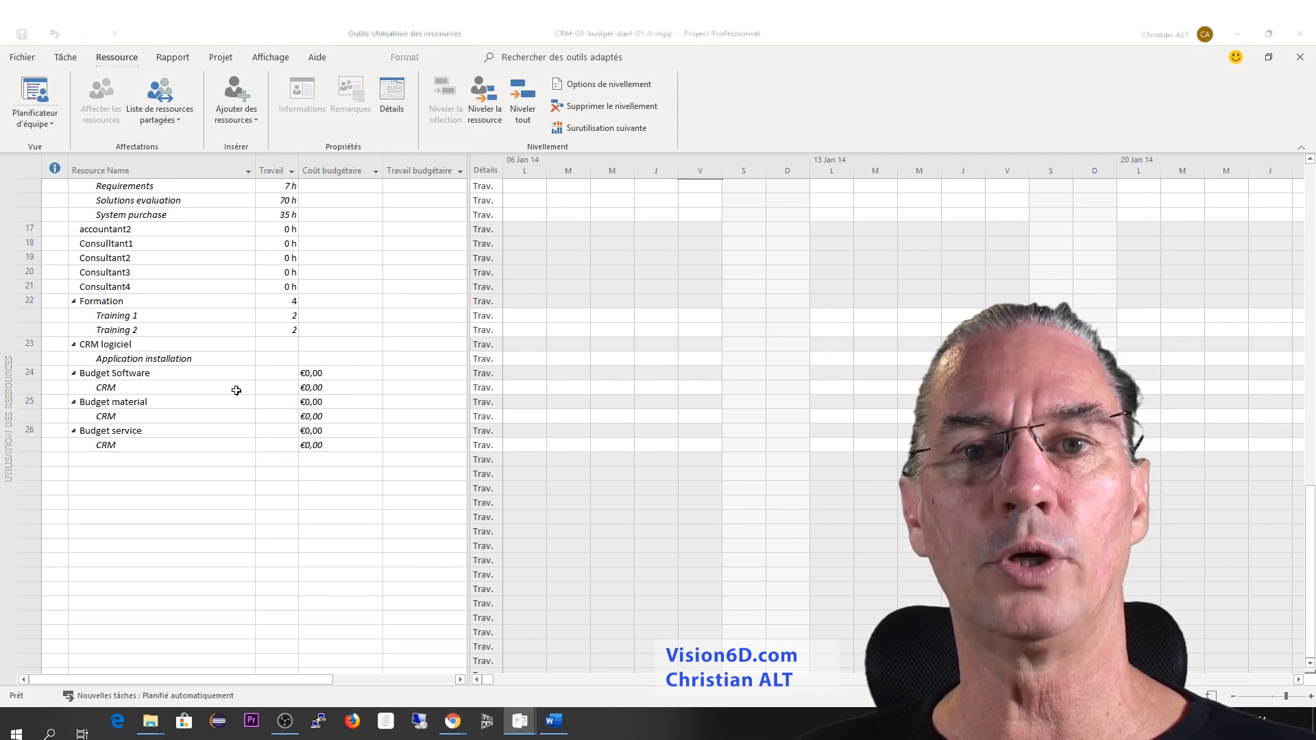
click(317, 389)
text(15)
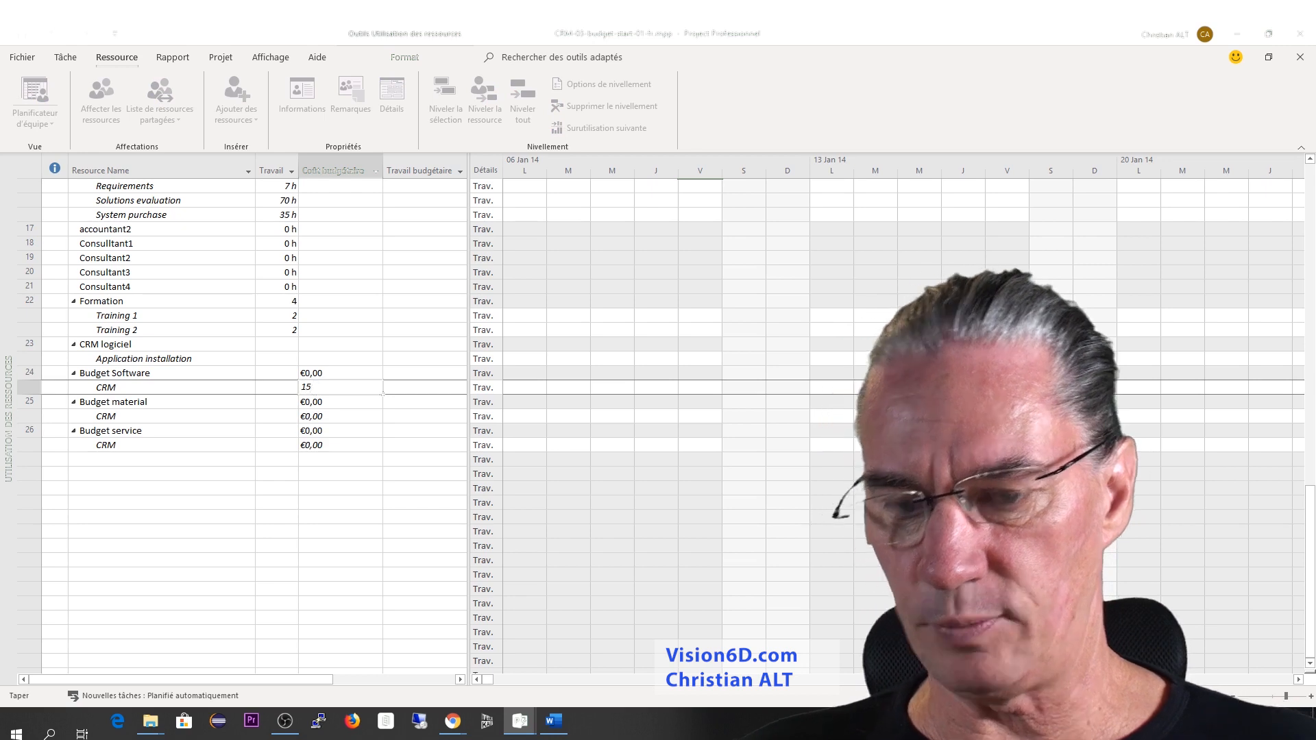
text(000)
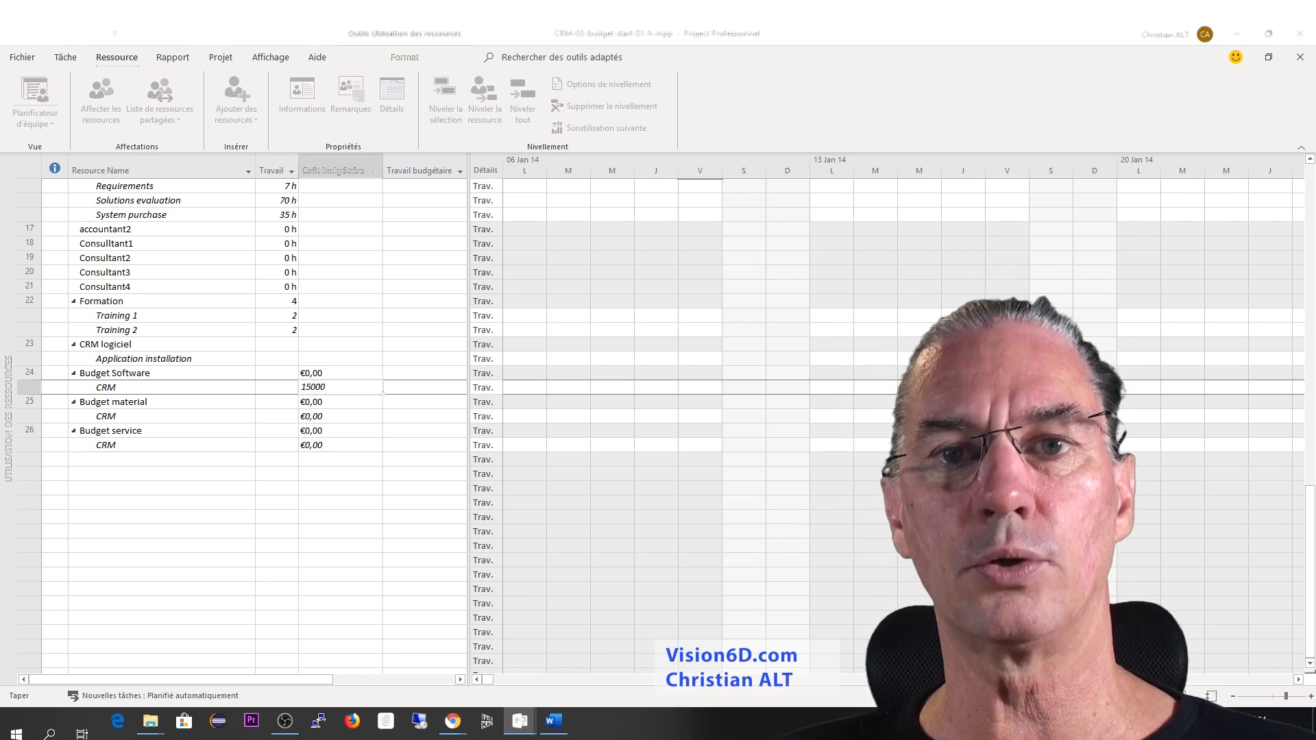
key(Return)
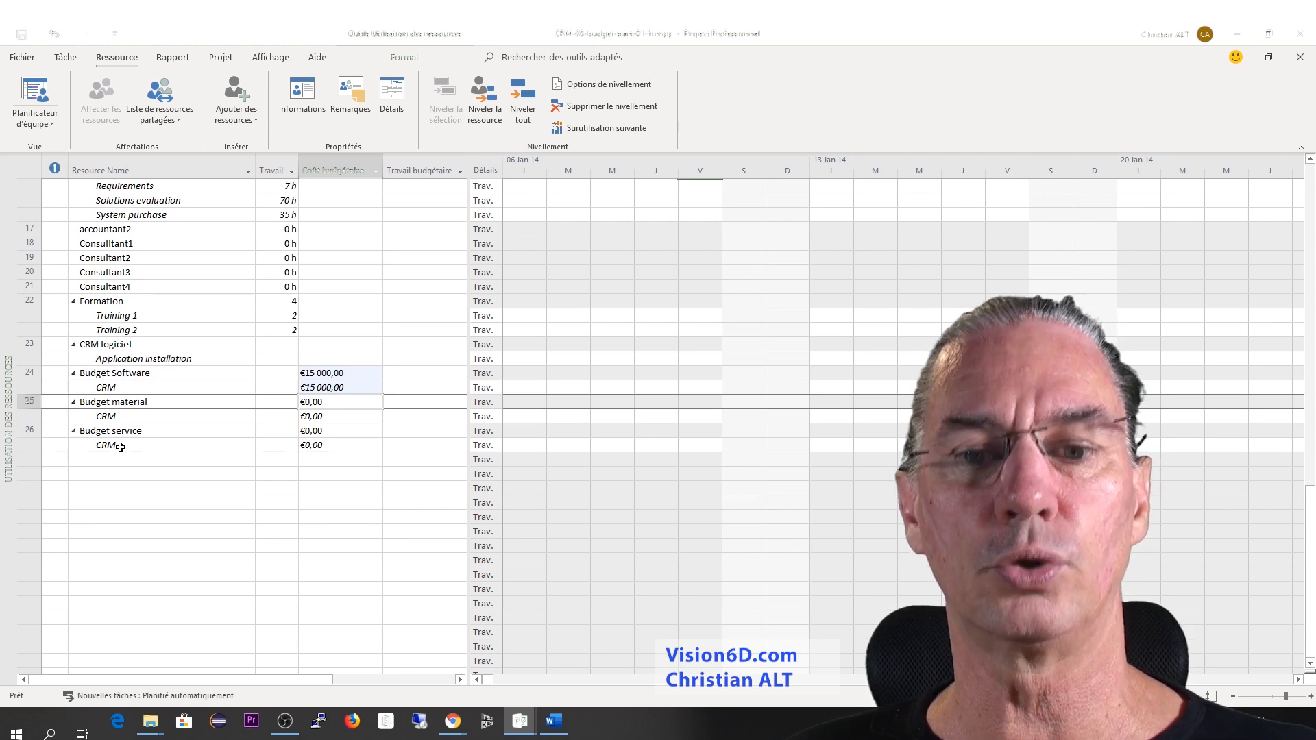
- Set the Coût budgétaire of the CRM assignment under Budget service to 8000
click(316, 446)
key(BackSpace)
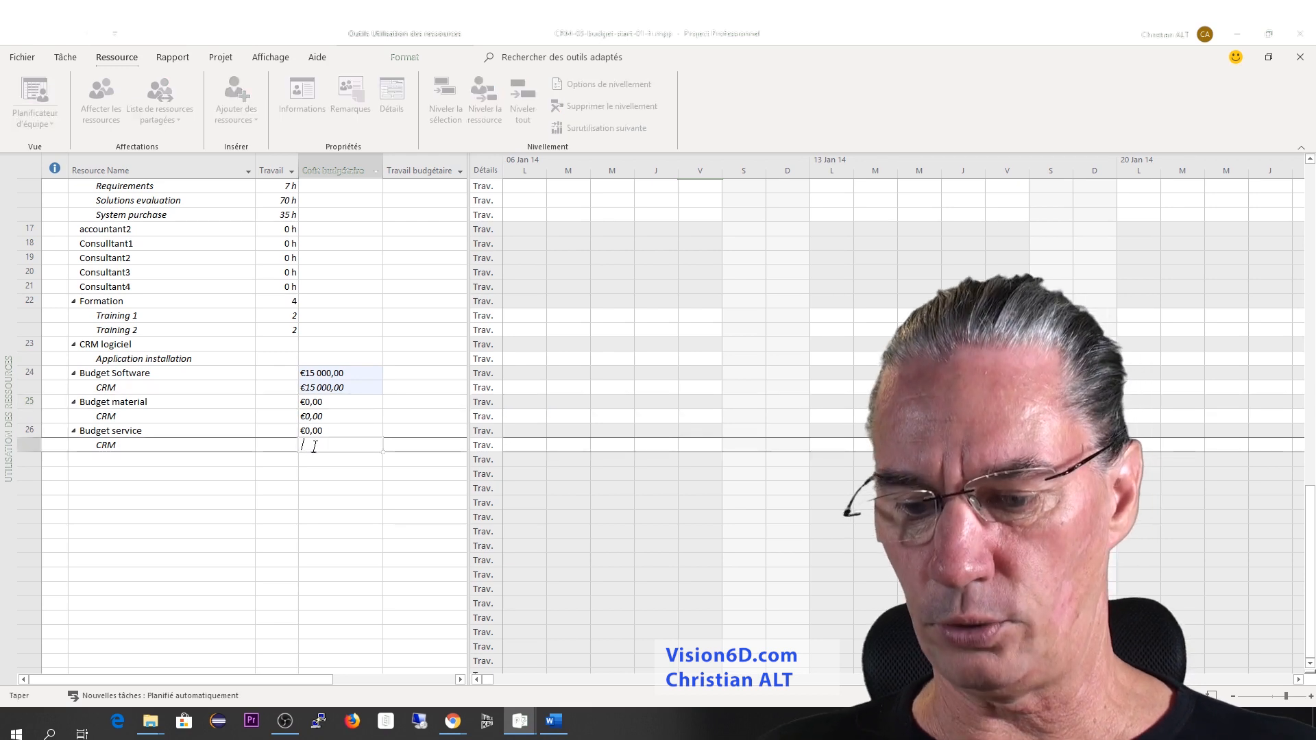
text(8000)
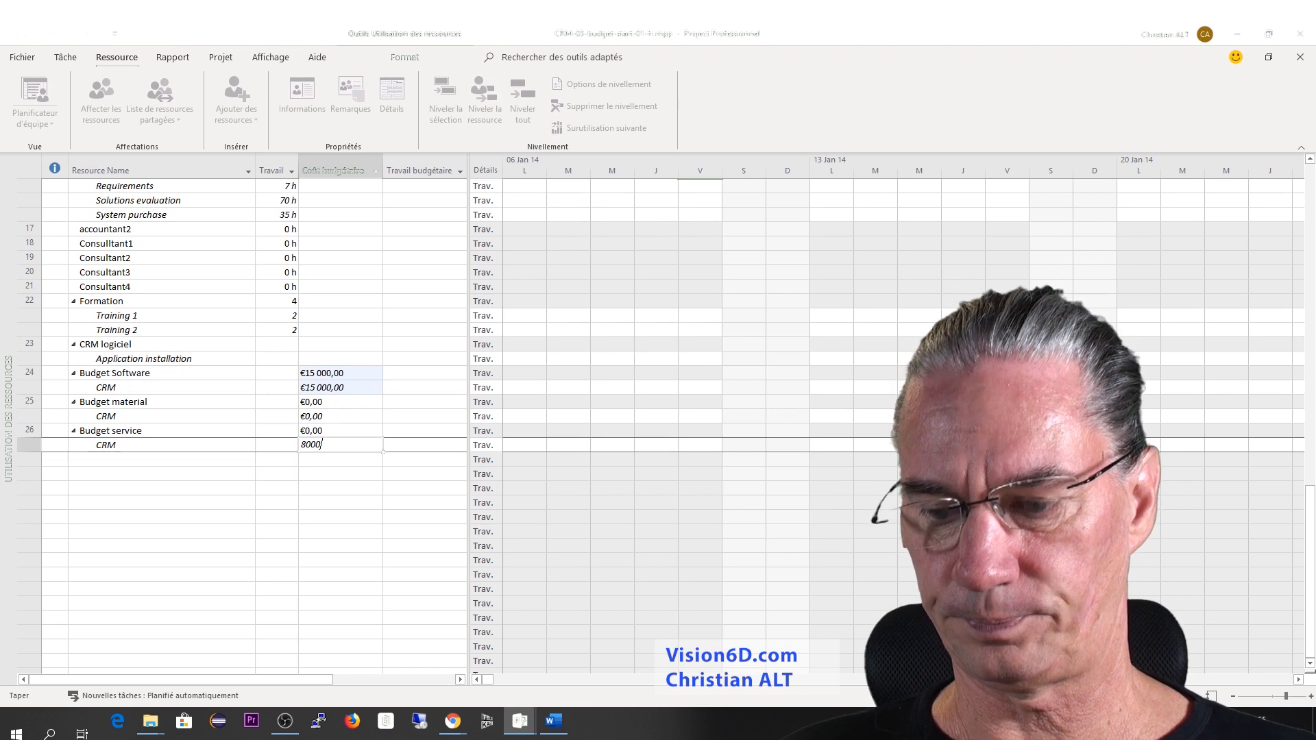
key(Return)
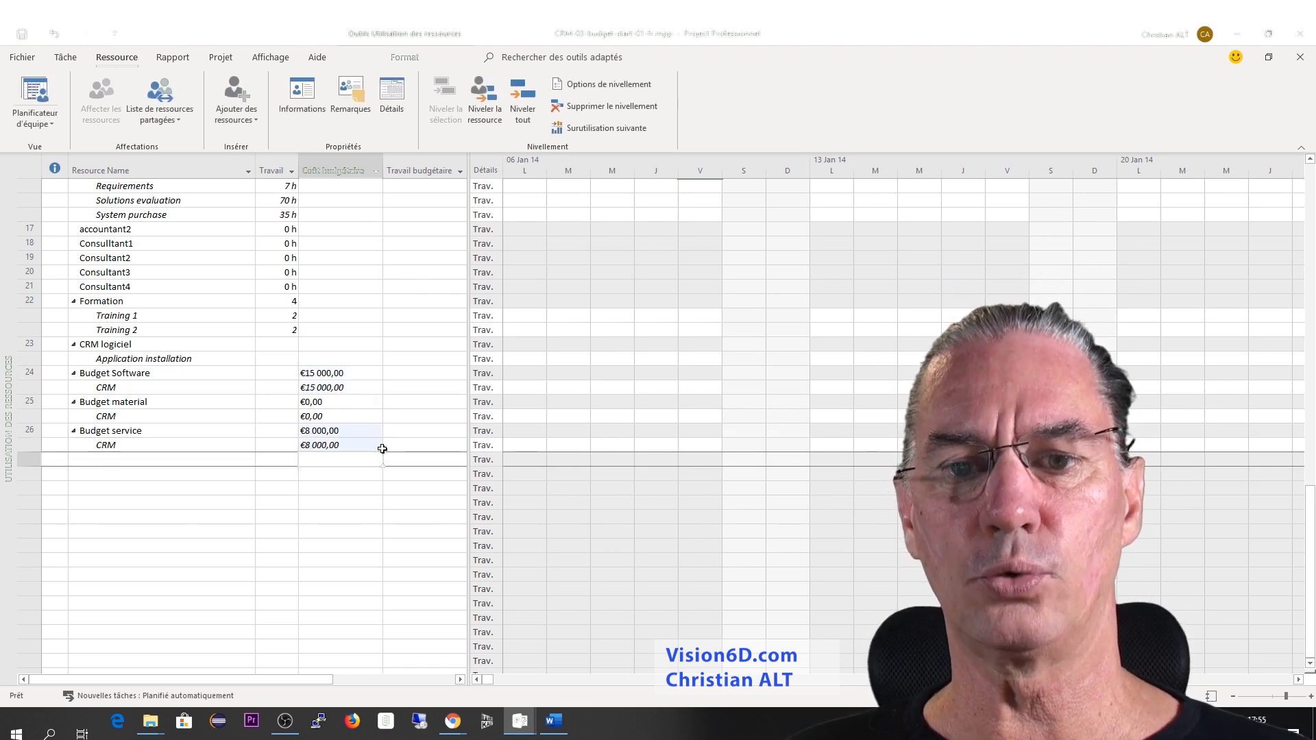
- Examine the Coût budgétaire and Travail budgétaire columns across the whole resource list
scroll(383, 449, up, 20)
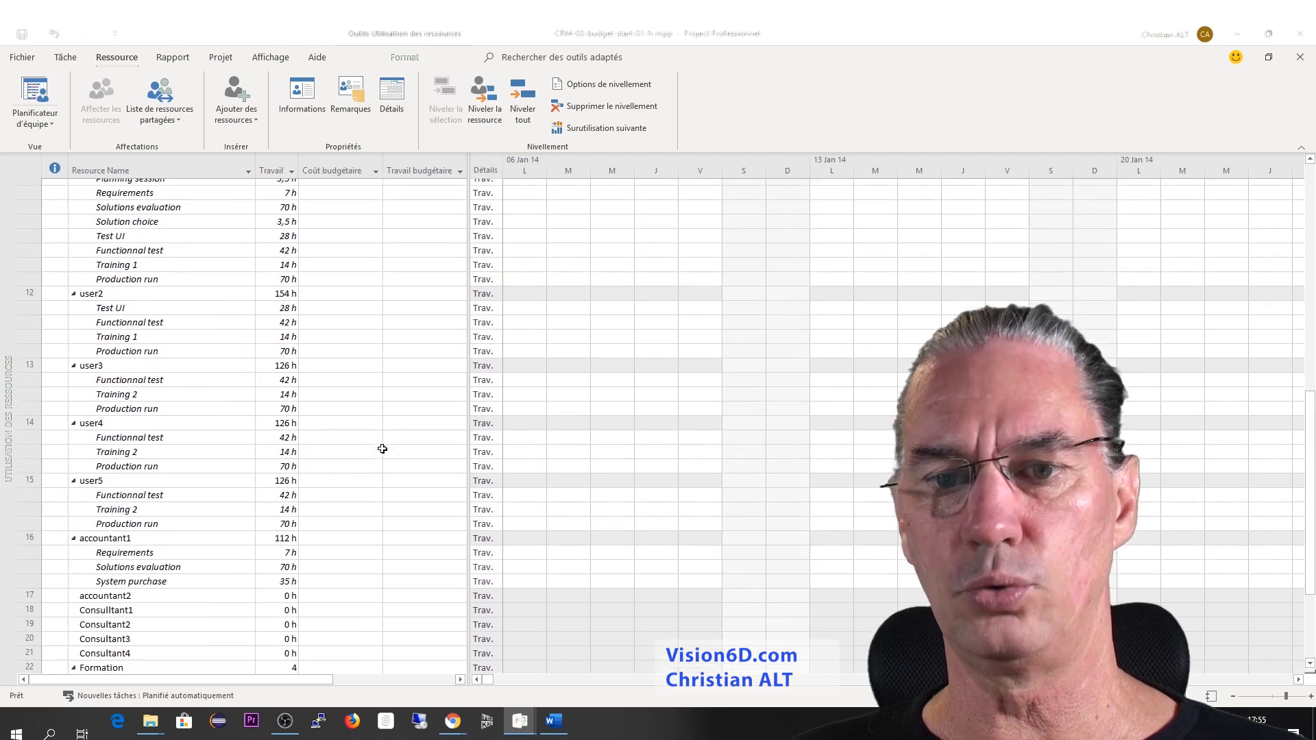
scroll(383, 449, up, 5)
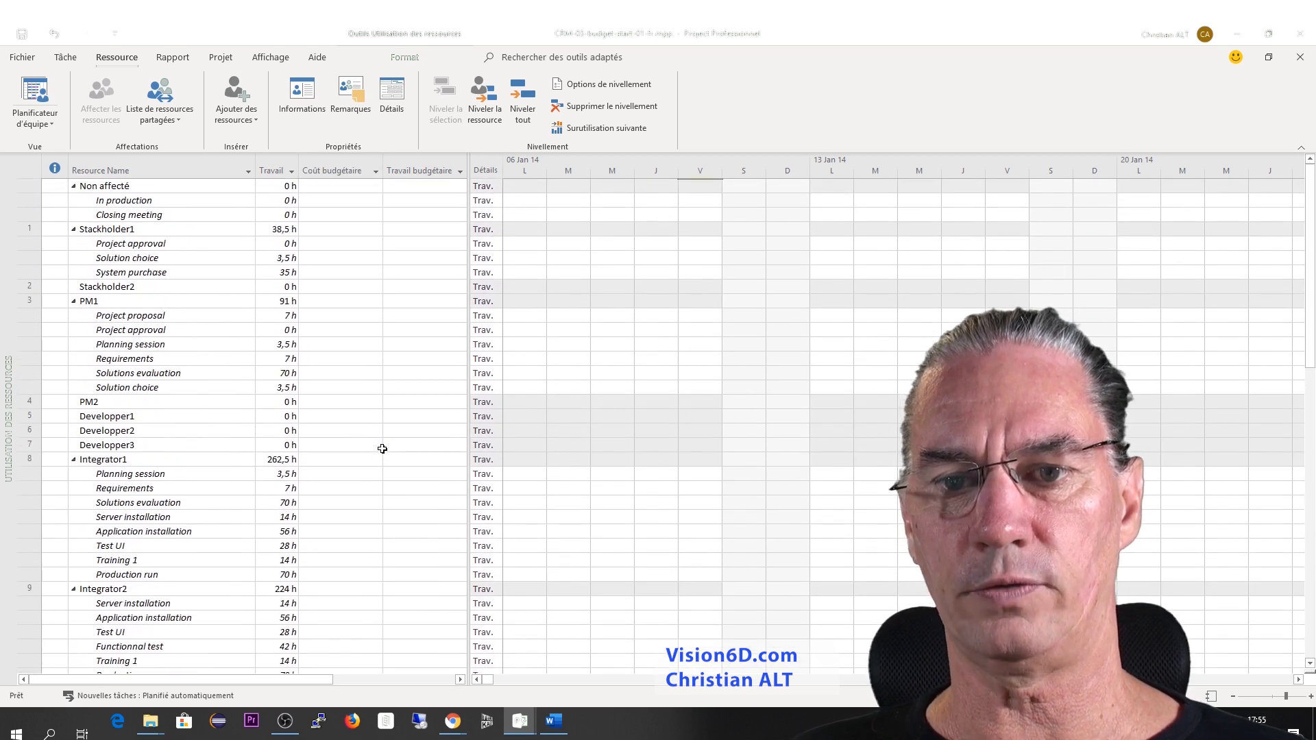
scroll(383, 448, down, 15)
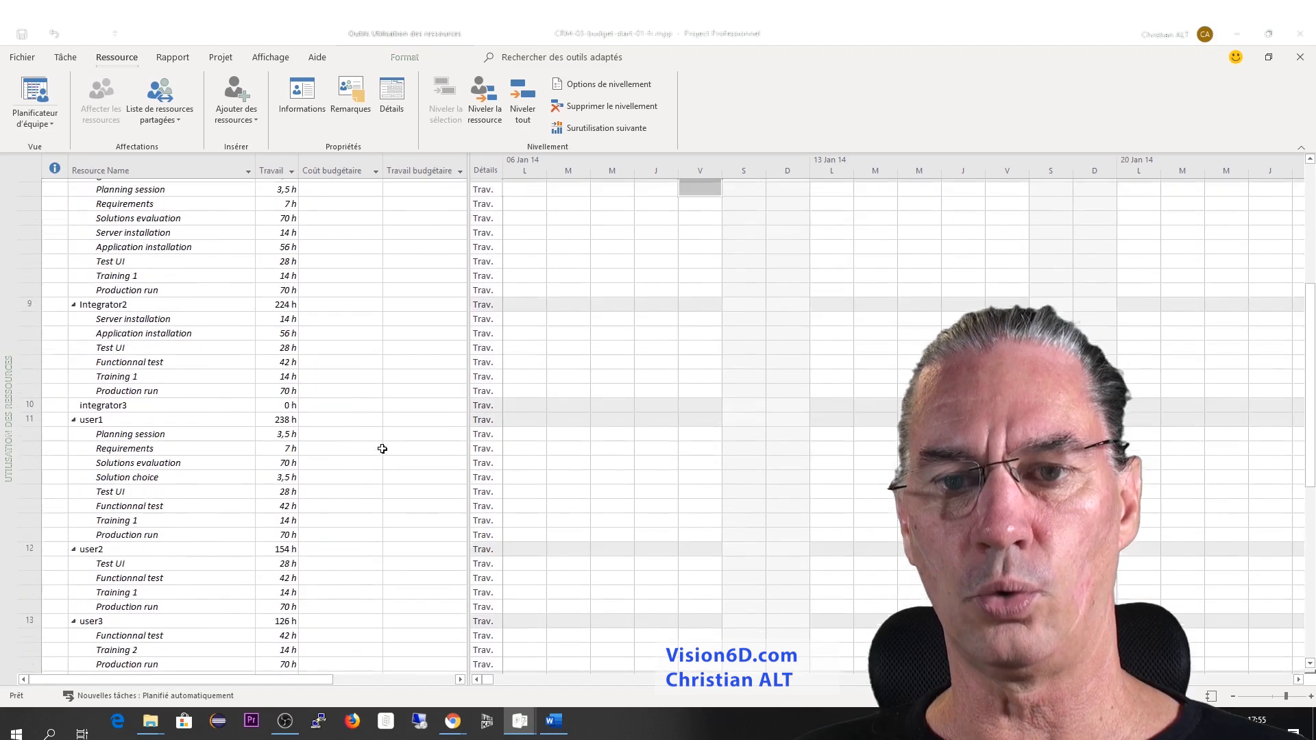
scroll(383, 449, down, 1)
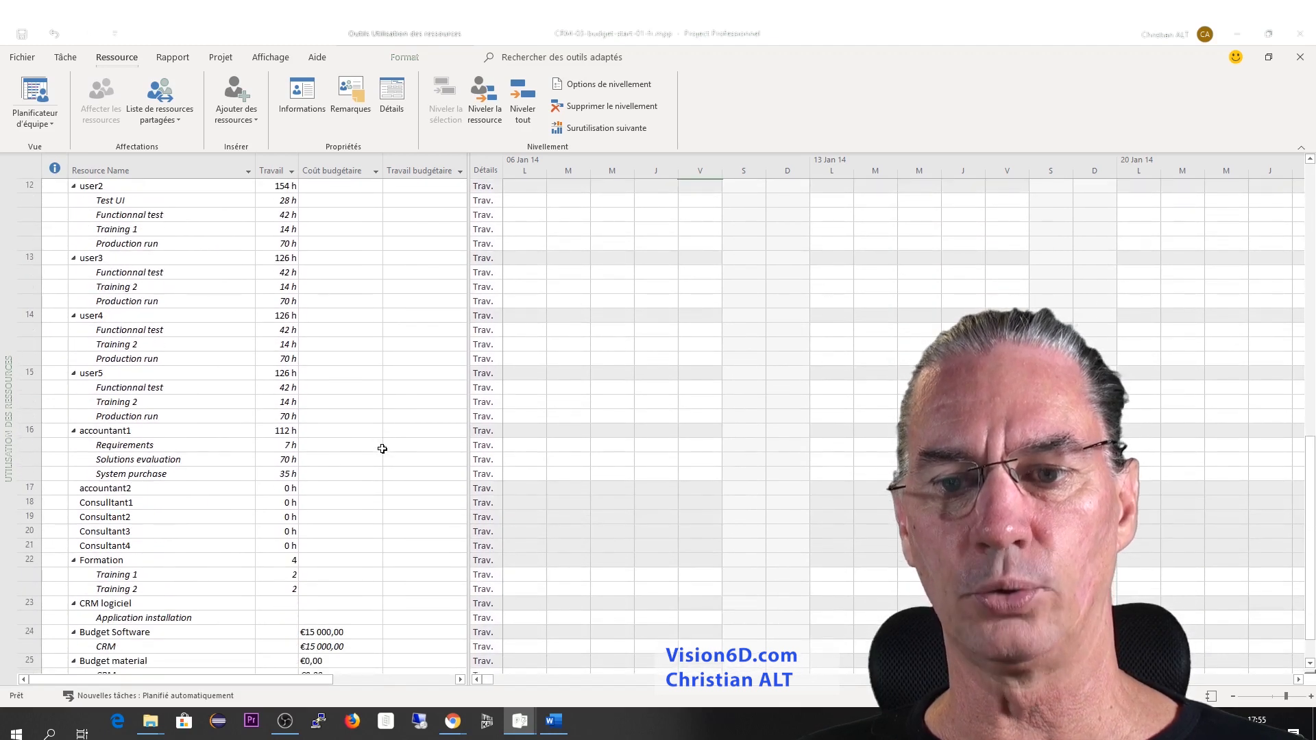
scroll(382, 448, down, 4)
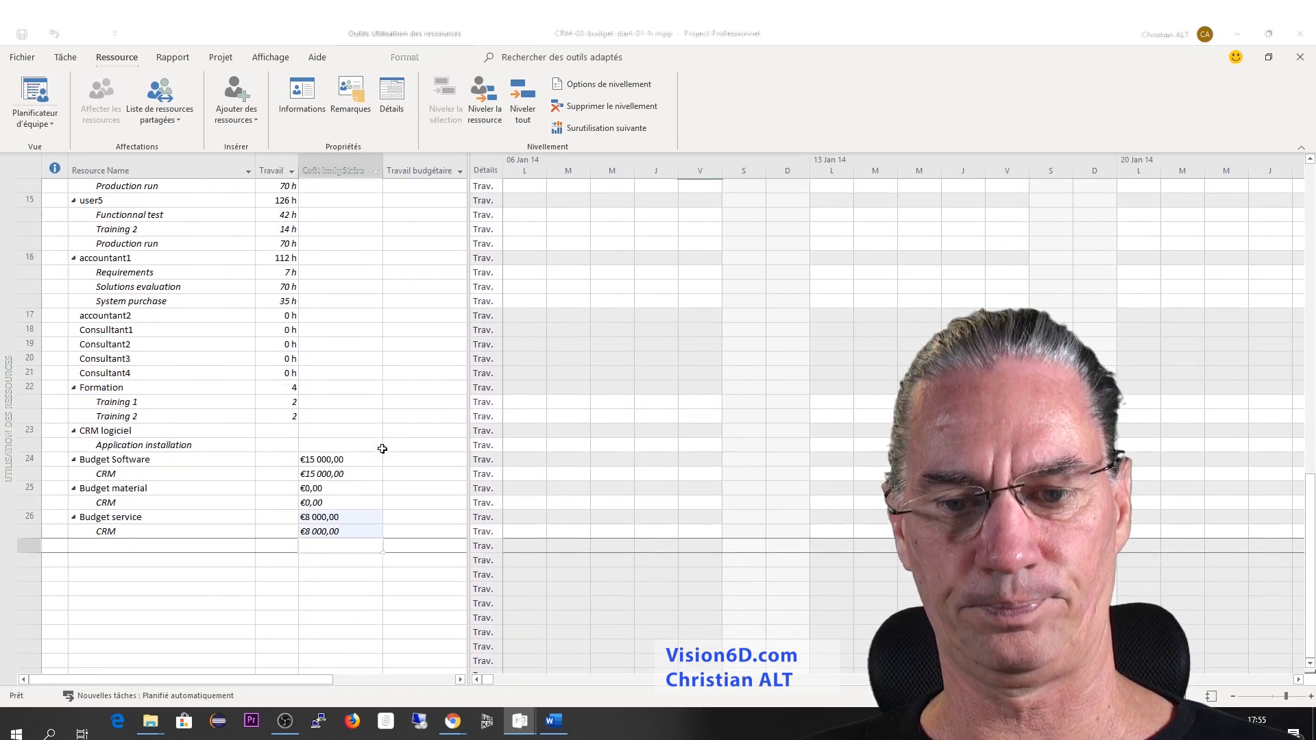
scroll(392, 329, up, 15)
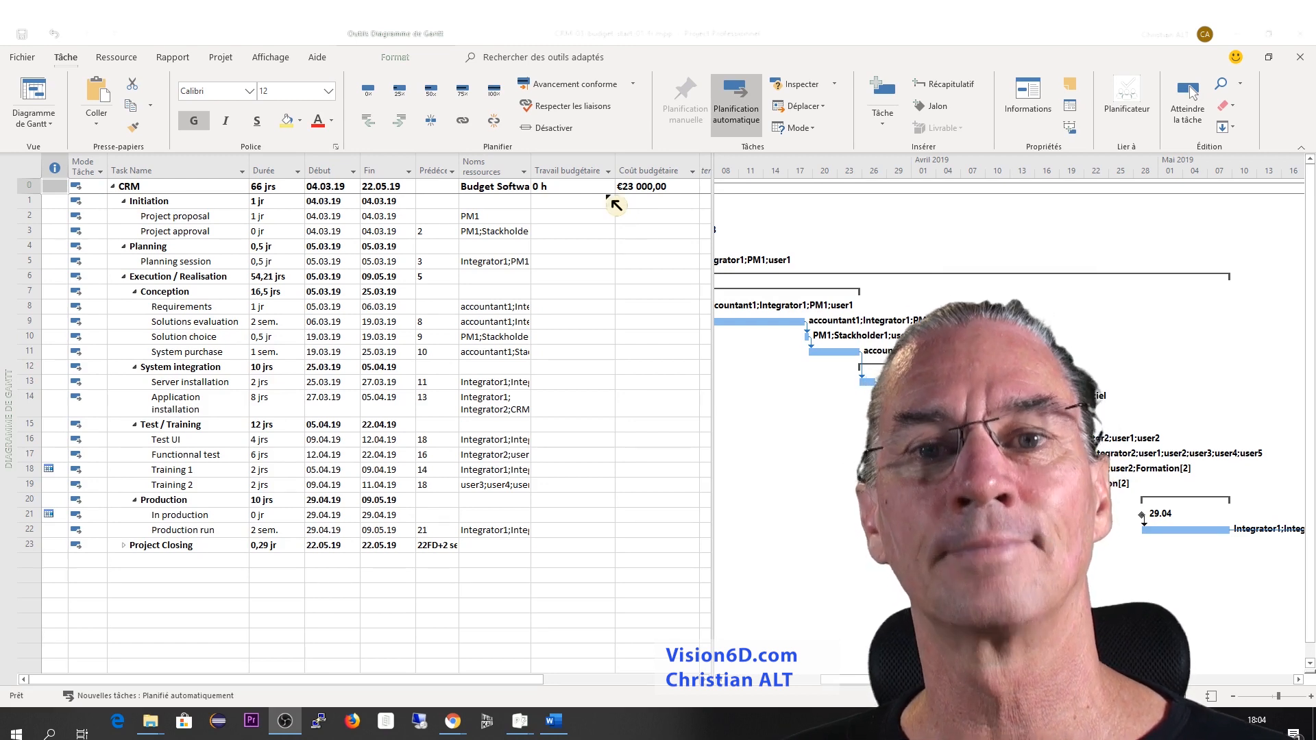
- Open the Vue d'ensemble du projet dashboard report for the CRM project
click(176, 63)
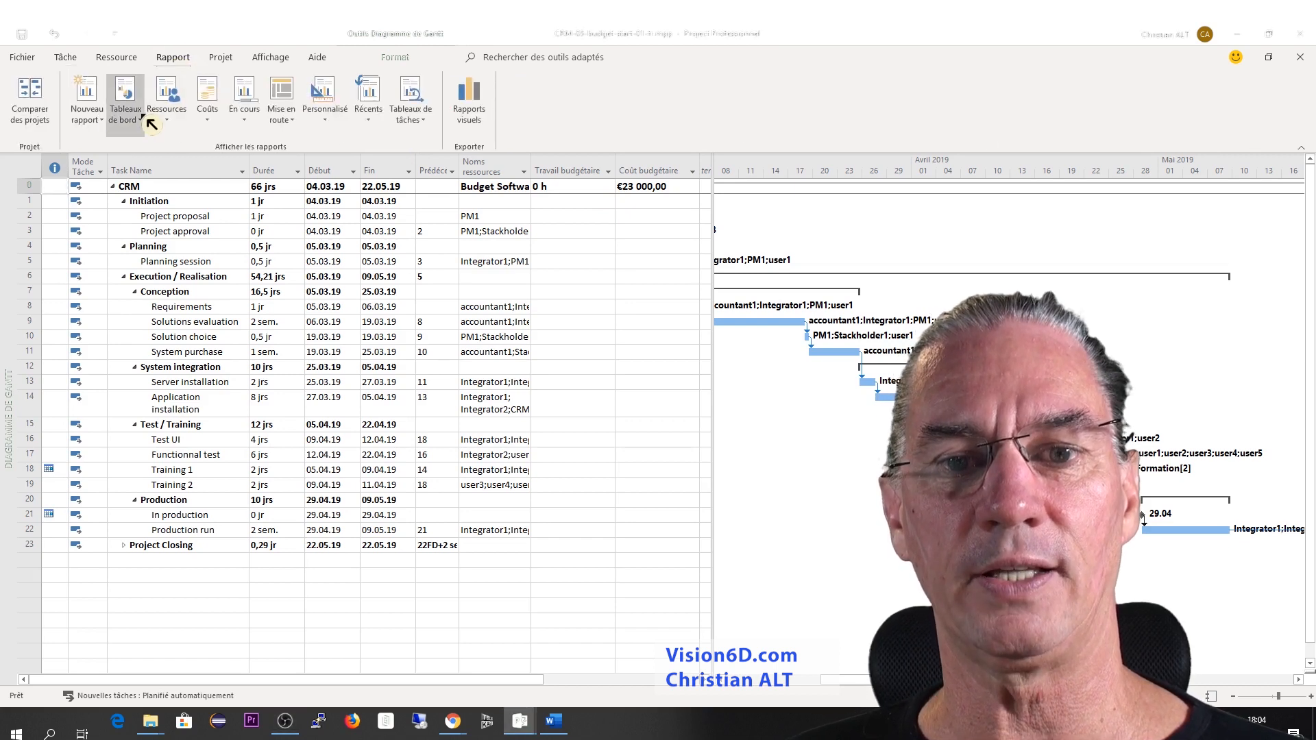
click(142, 120)
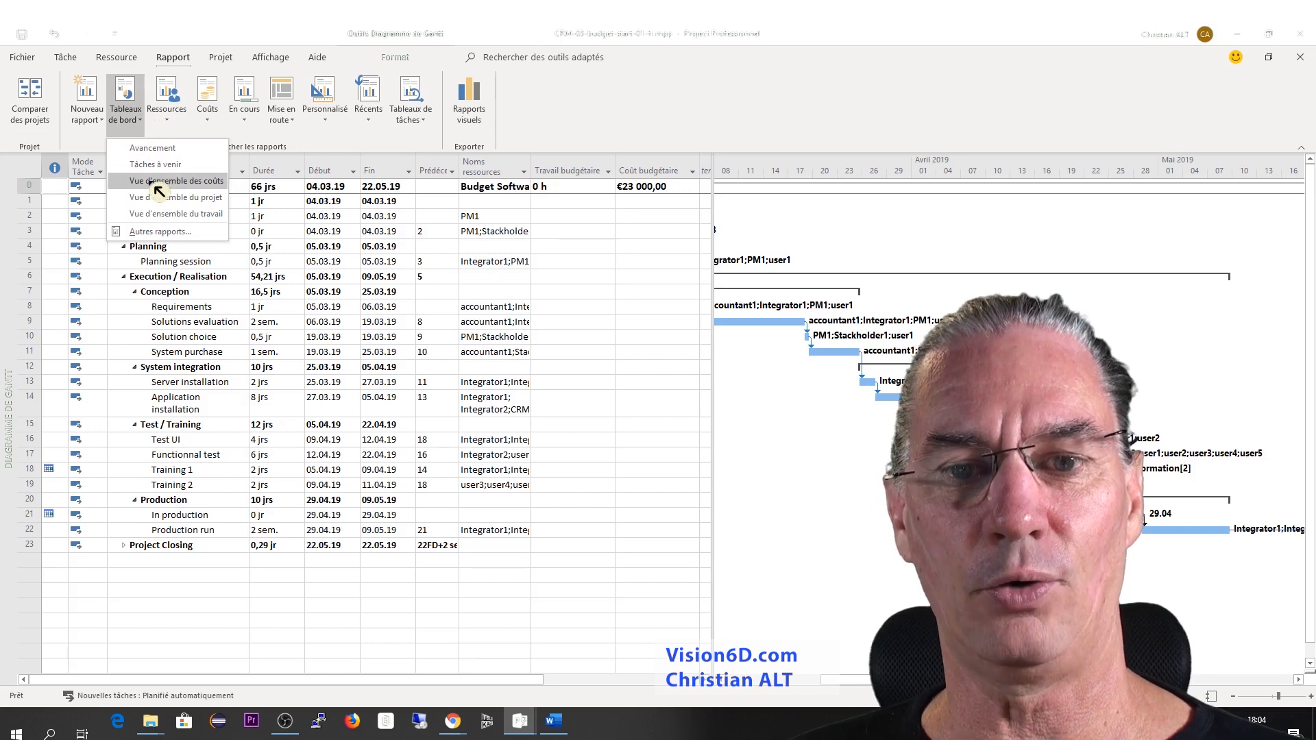
click(159, 200)
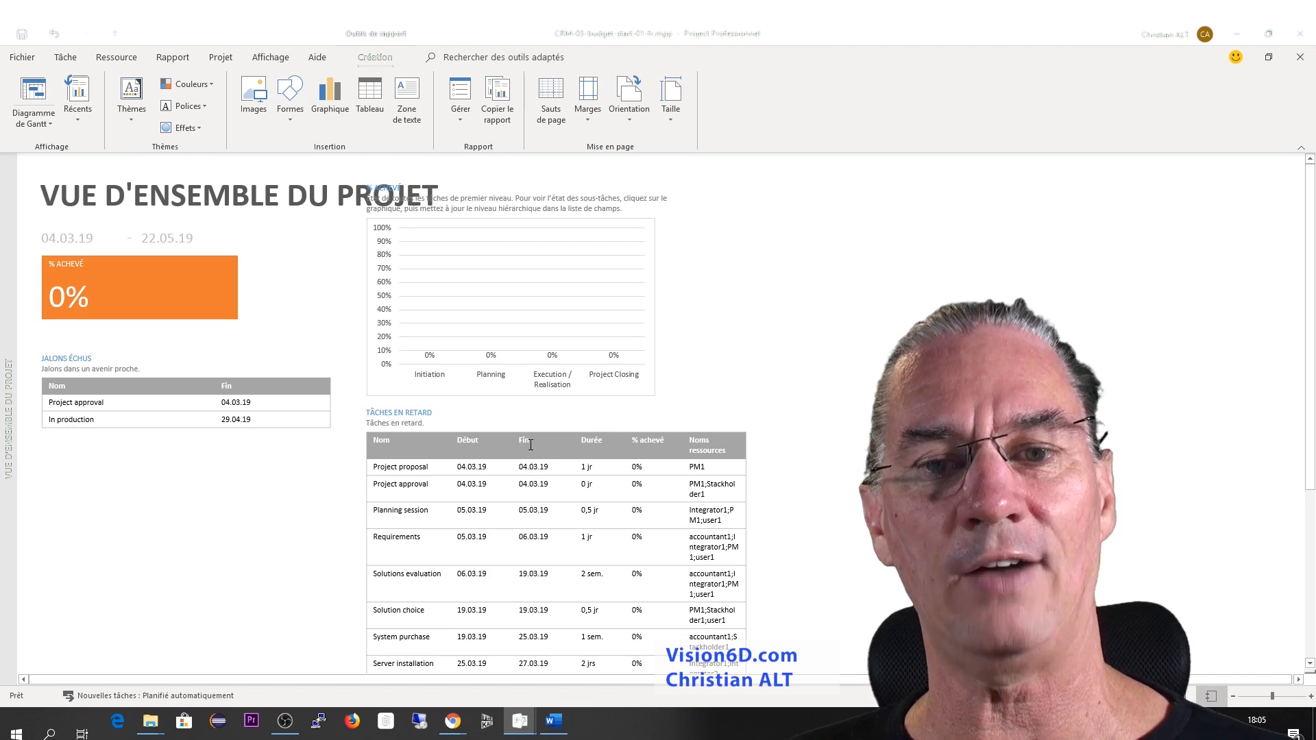
- Open the Vue d'ensemble des coûts dashboard report for the CRM project
click(173, 56)
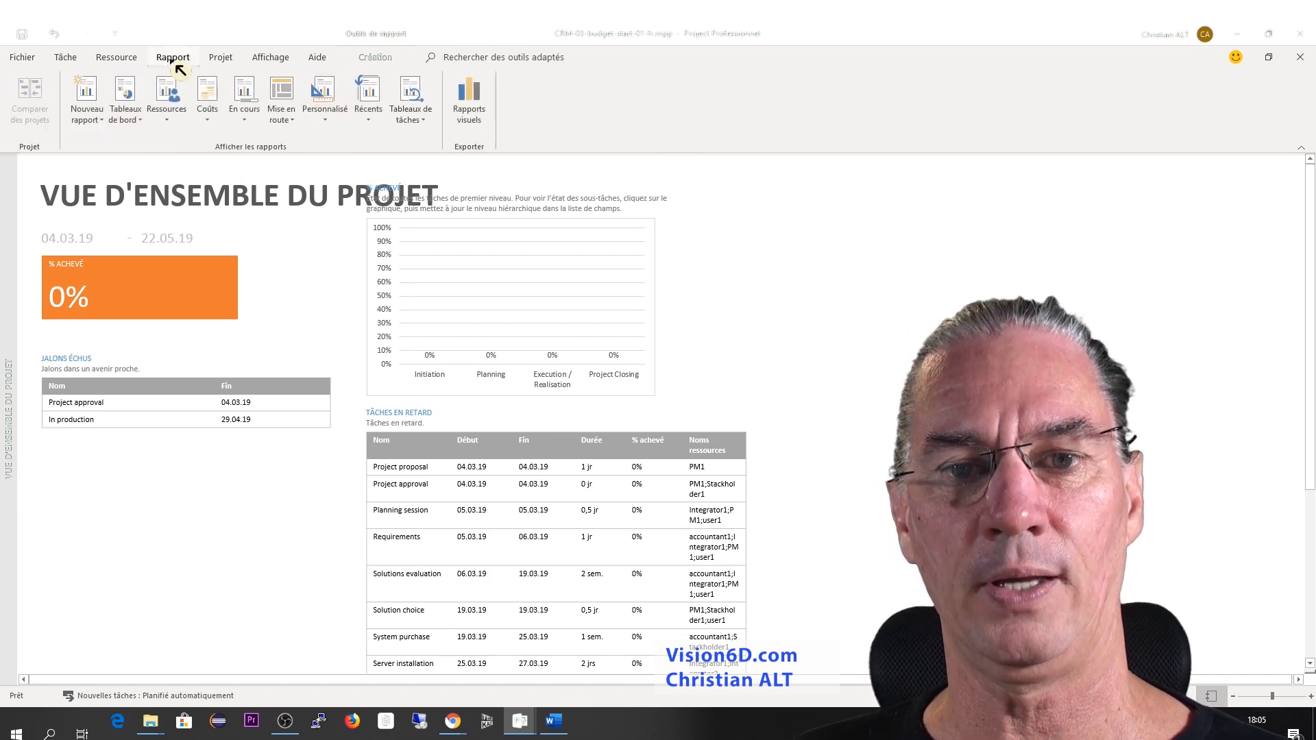
click(138, 120)
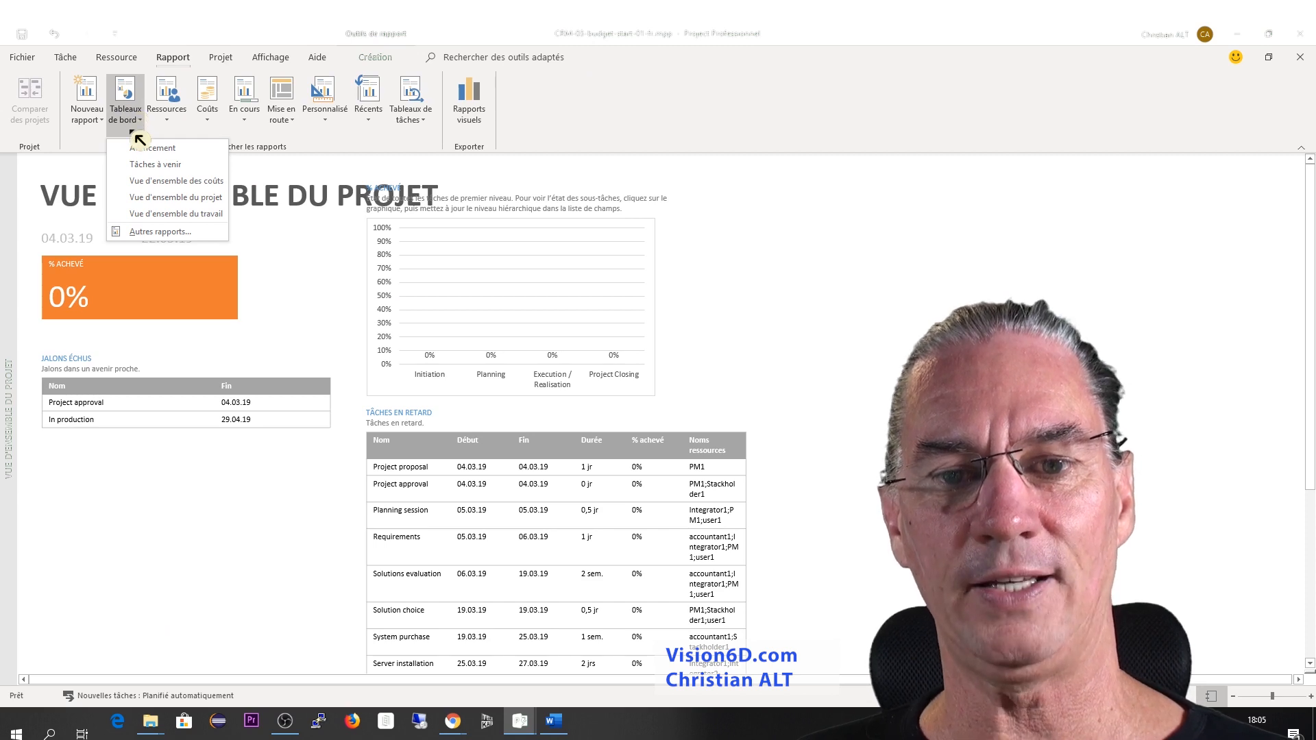
click(153, 183)
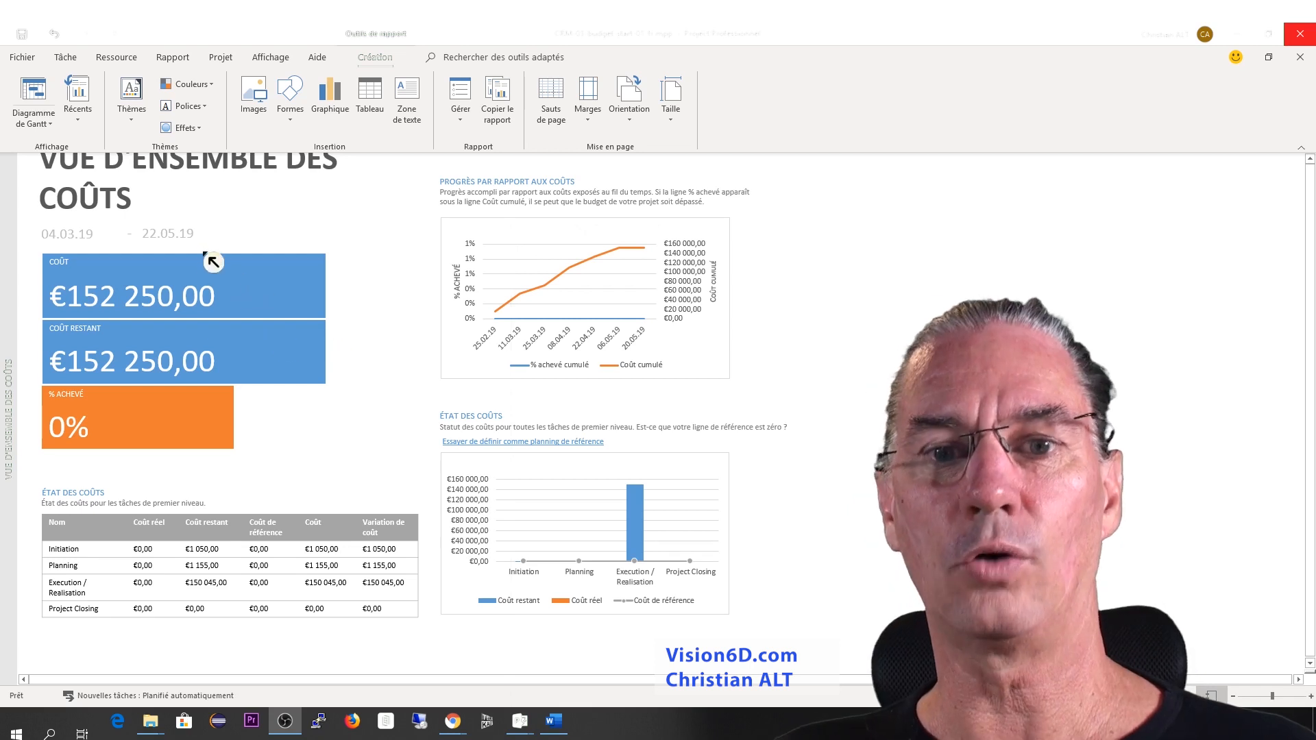
- Open the Vue d'ensemble du travail dashboard report for the CRM project
click(184, 67)
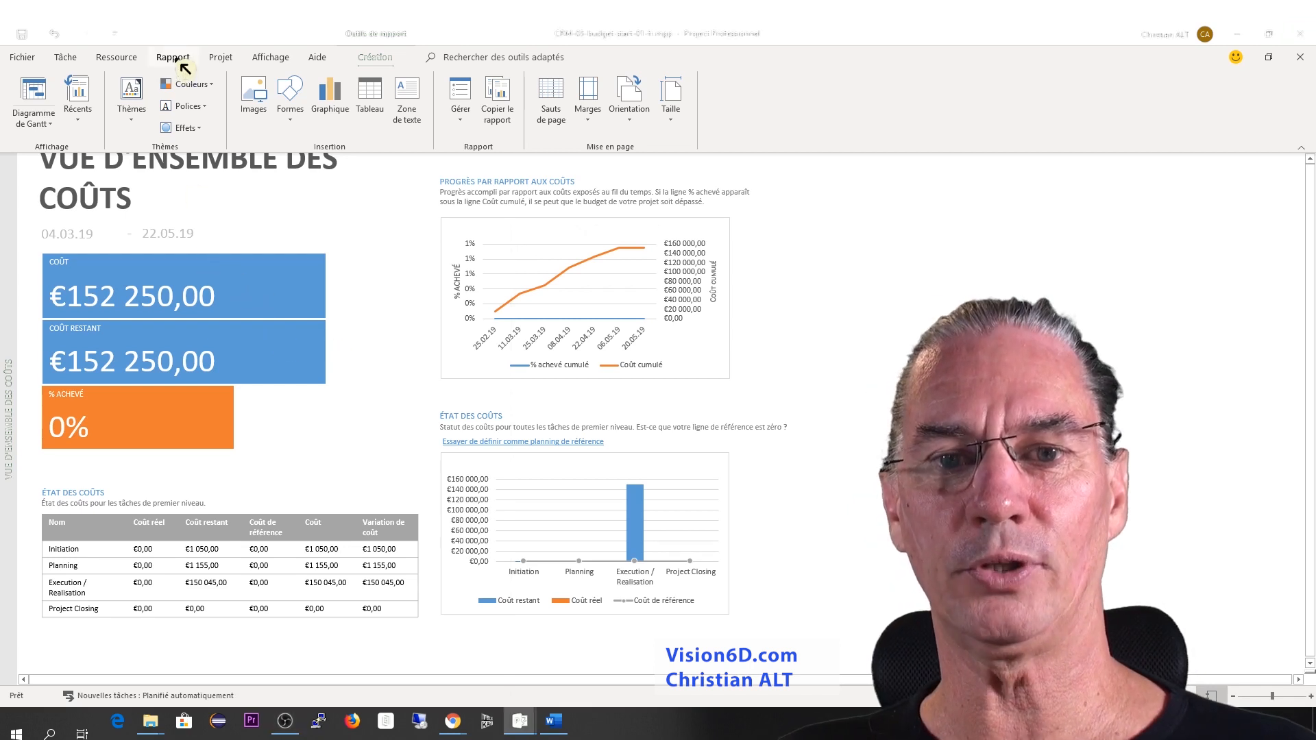
click(180, 61)
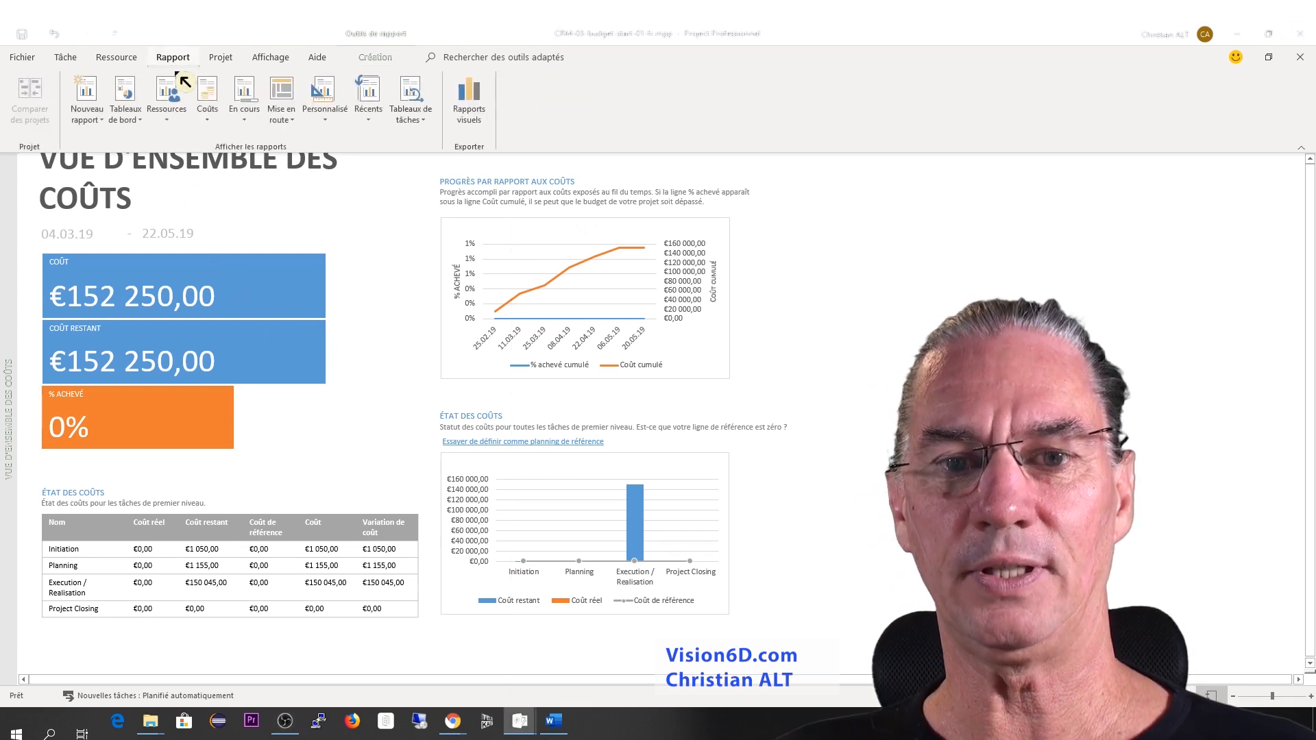
click(138, 129)
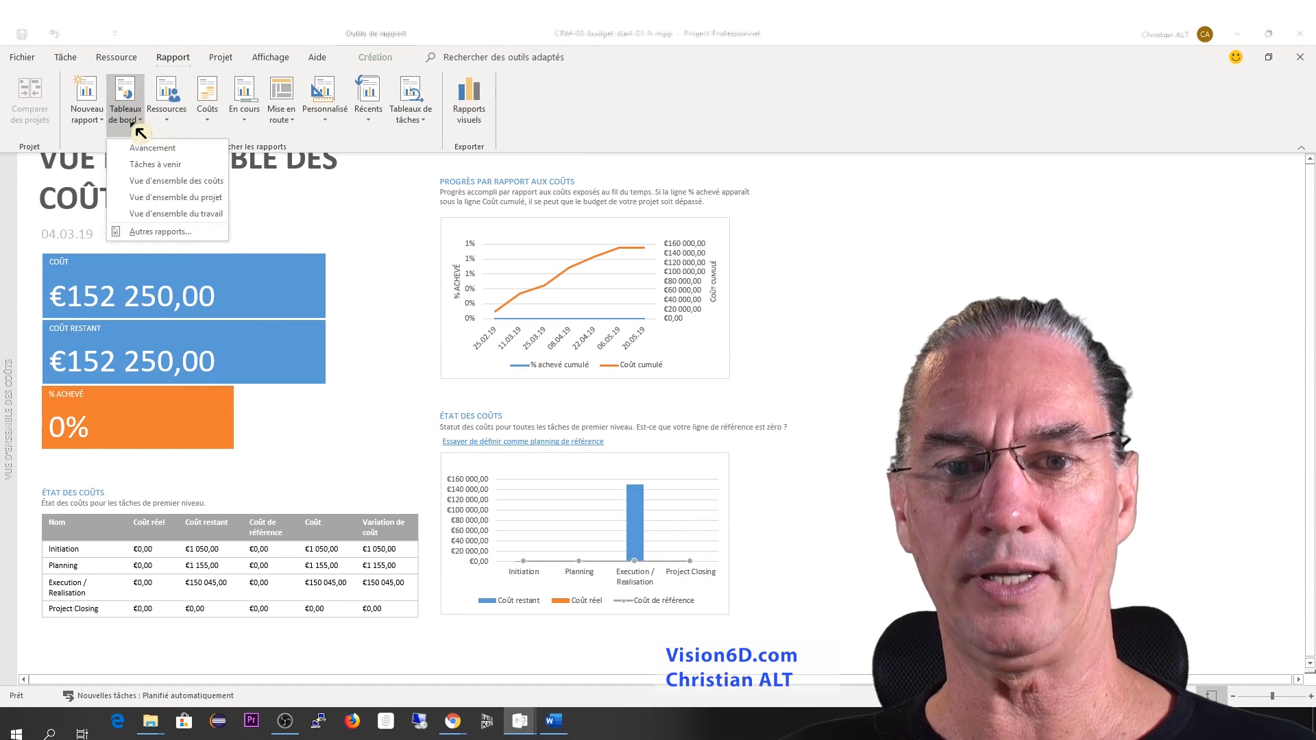
click(172, 213)
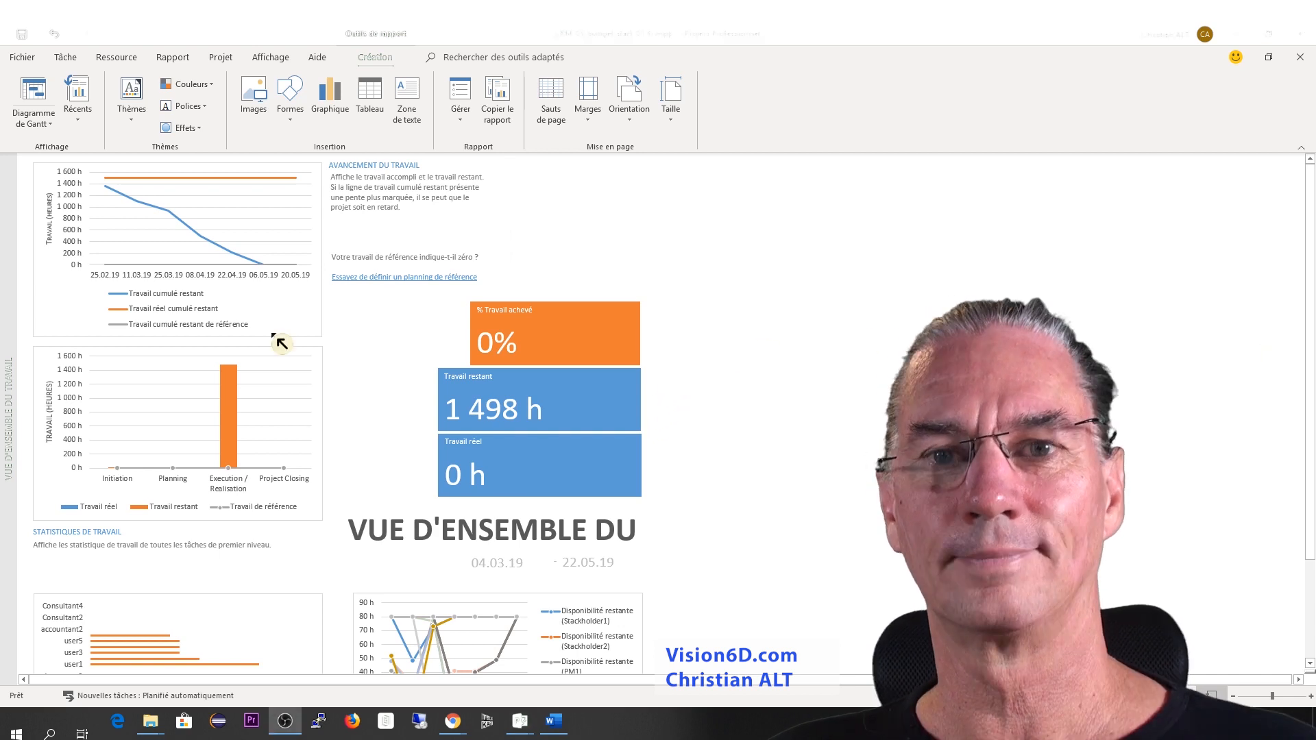
- Add a resource named Budget travail interne in the first empty row of the Tableau des ressources view
click(129, 71)
click(112, 58)
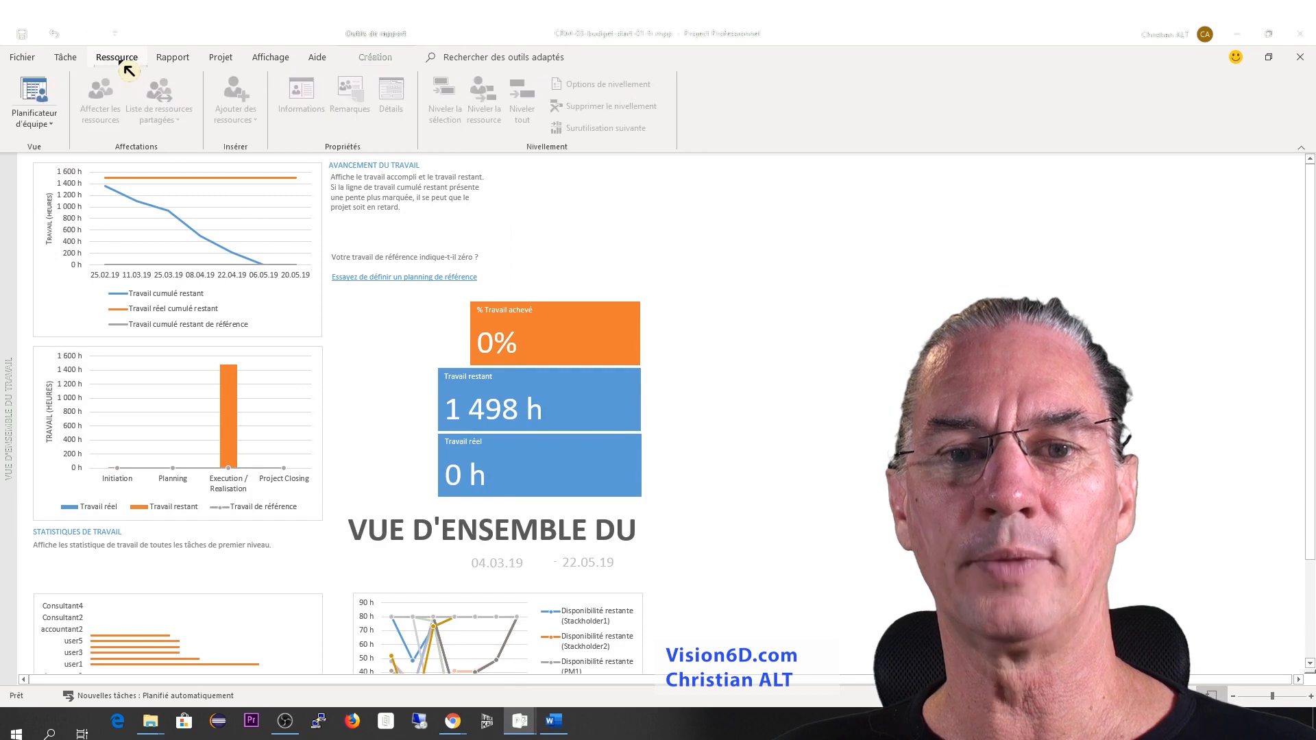
click(52, 125)
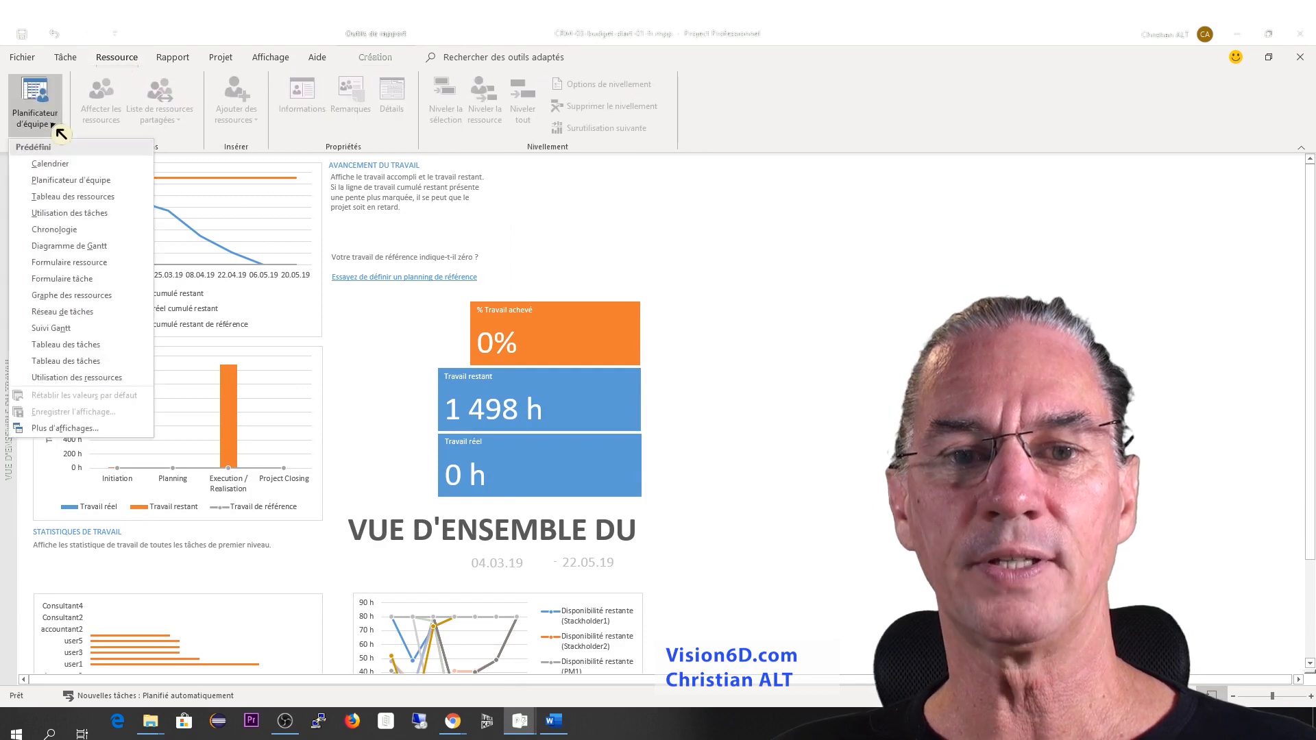
click(65, 196)
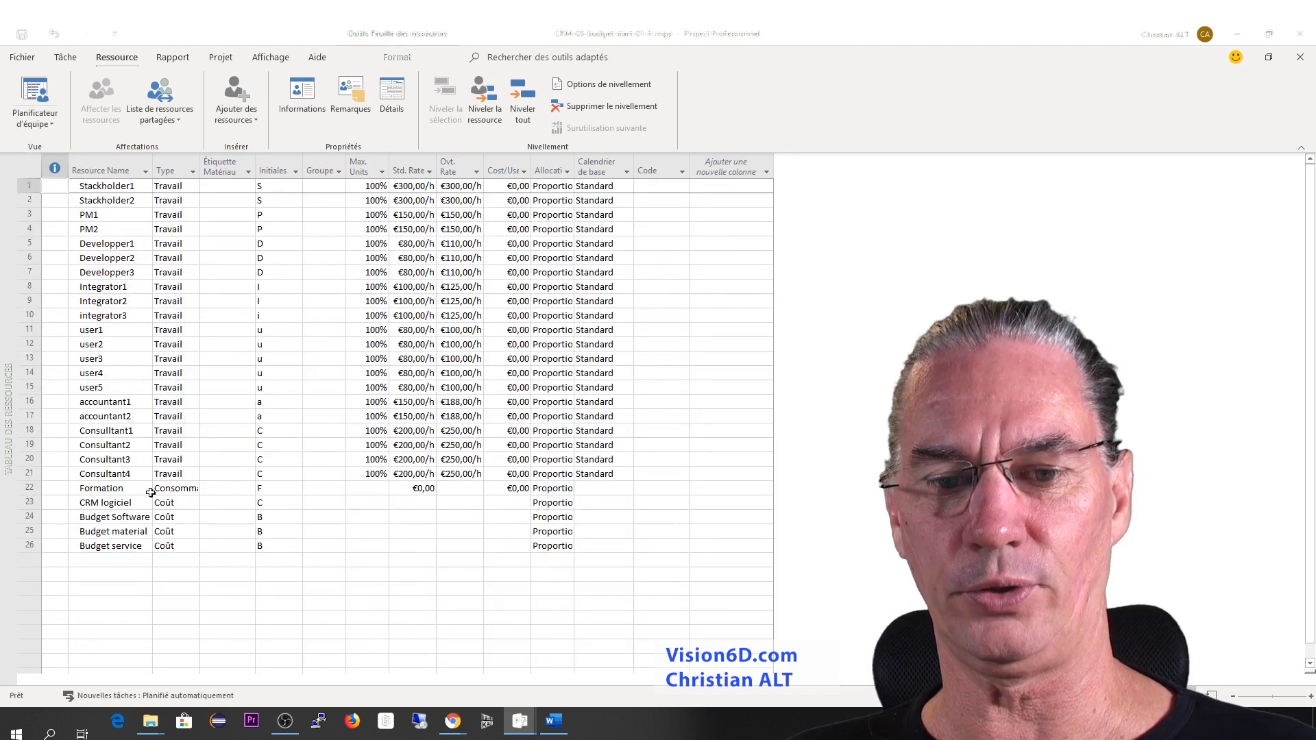
click(100, 561)
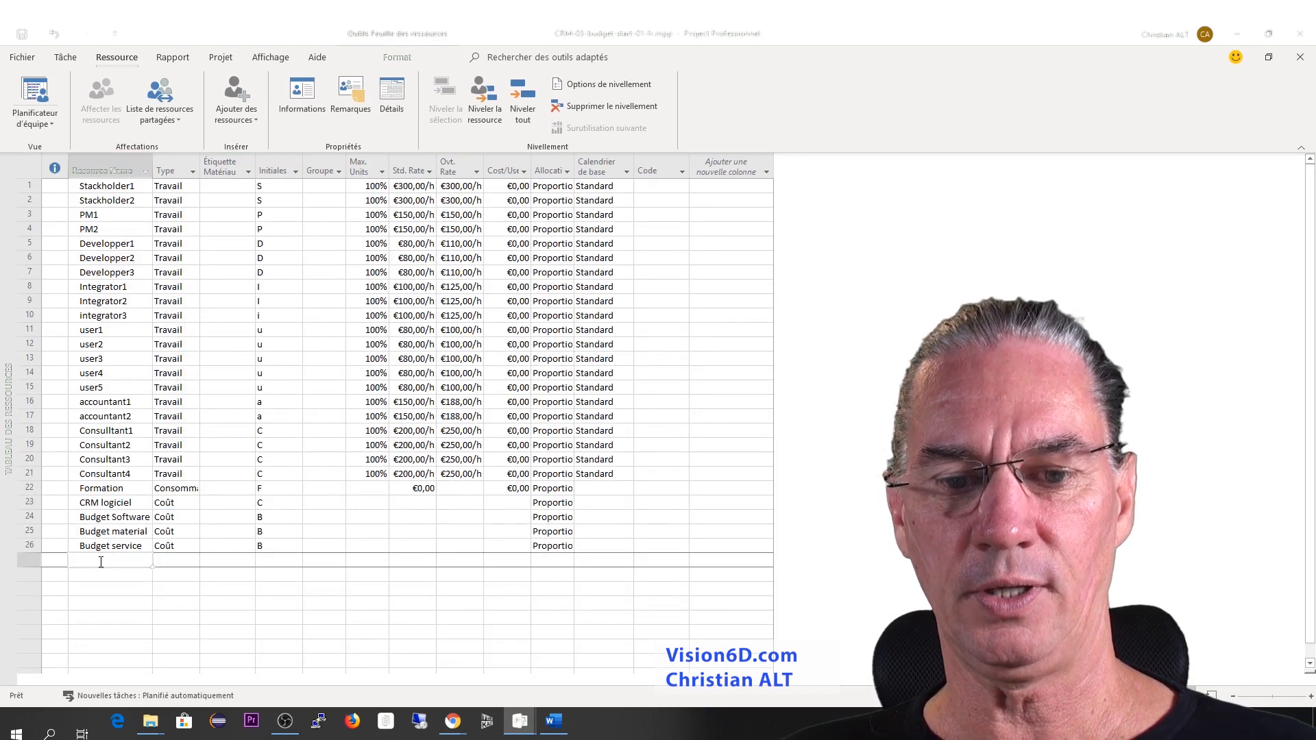
text(B)
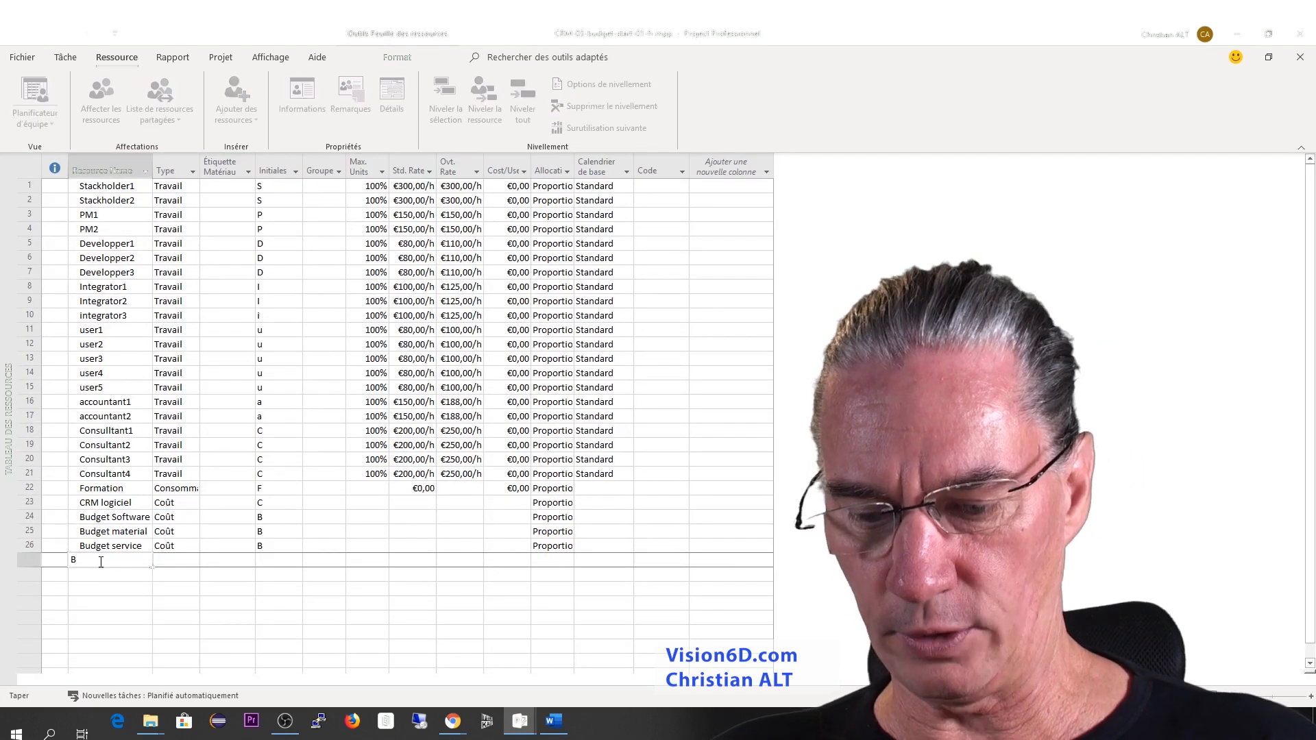
text(udget)
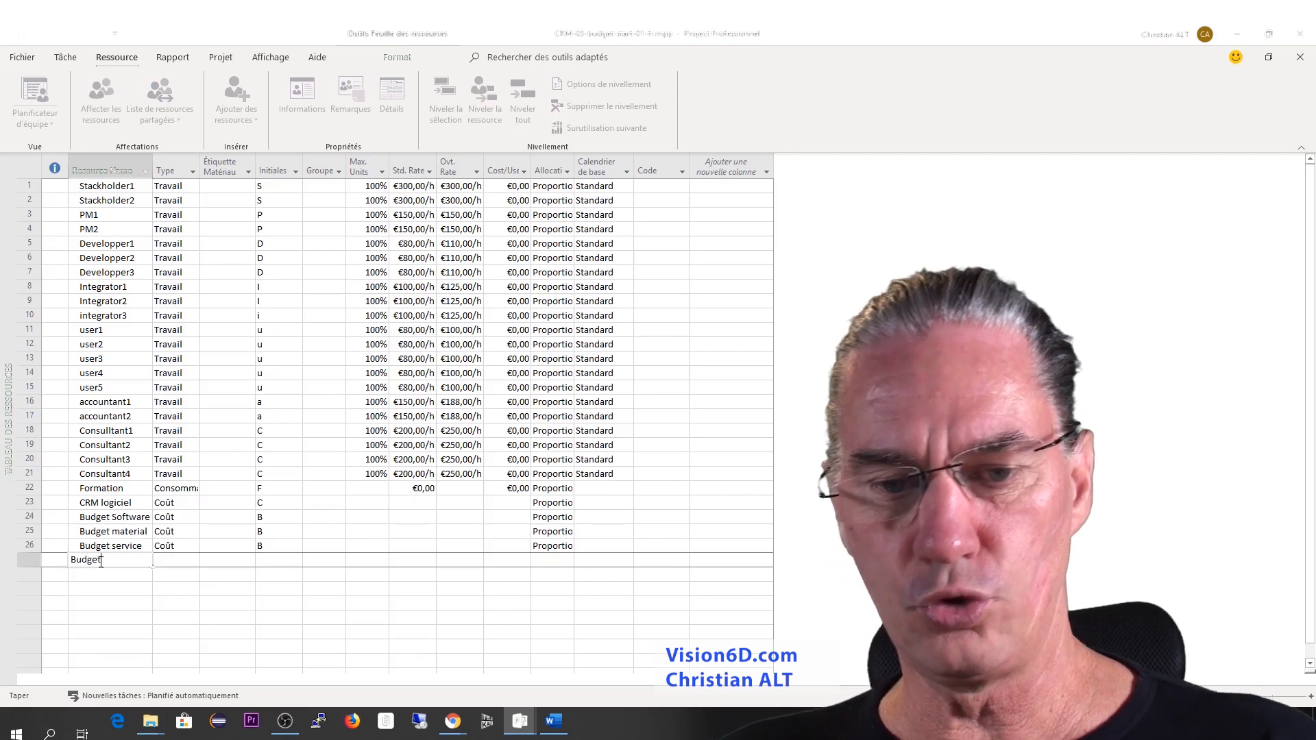
text( trava)
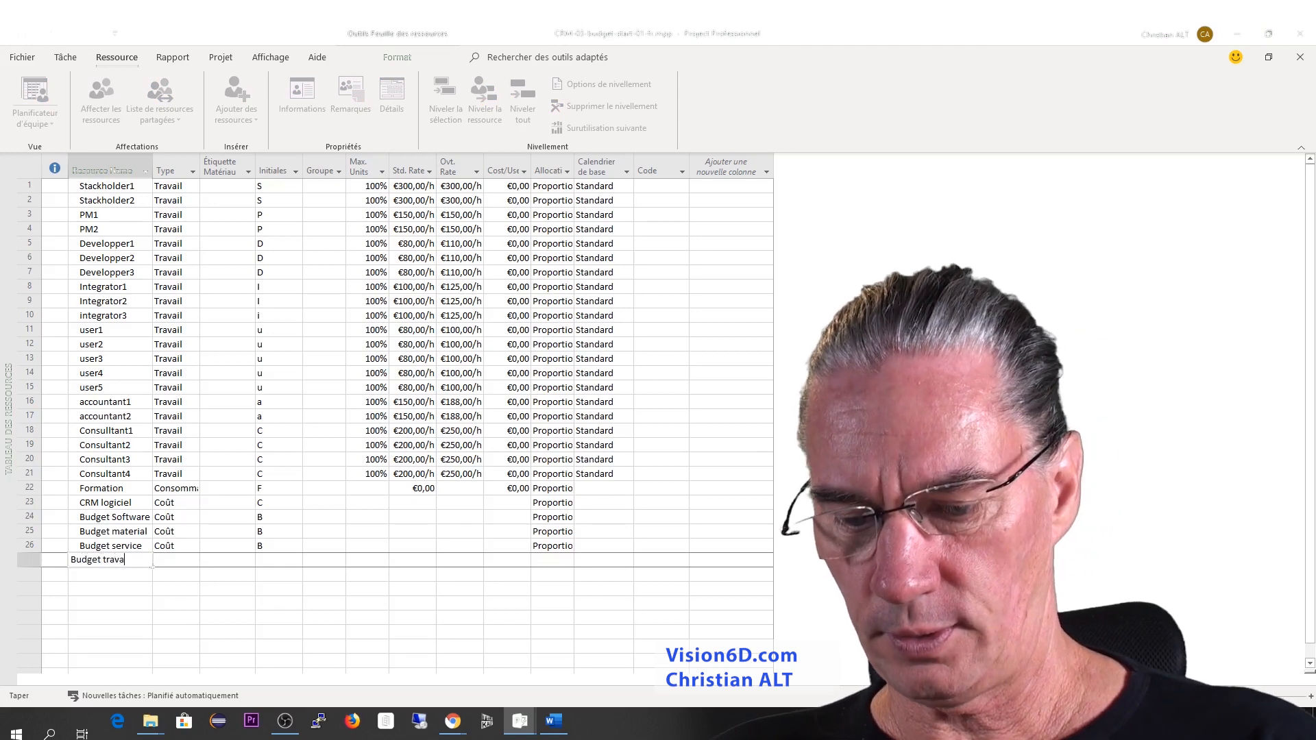
text(il interne)
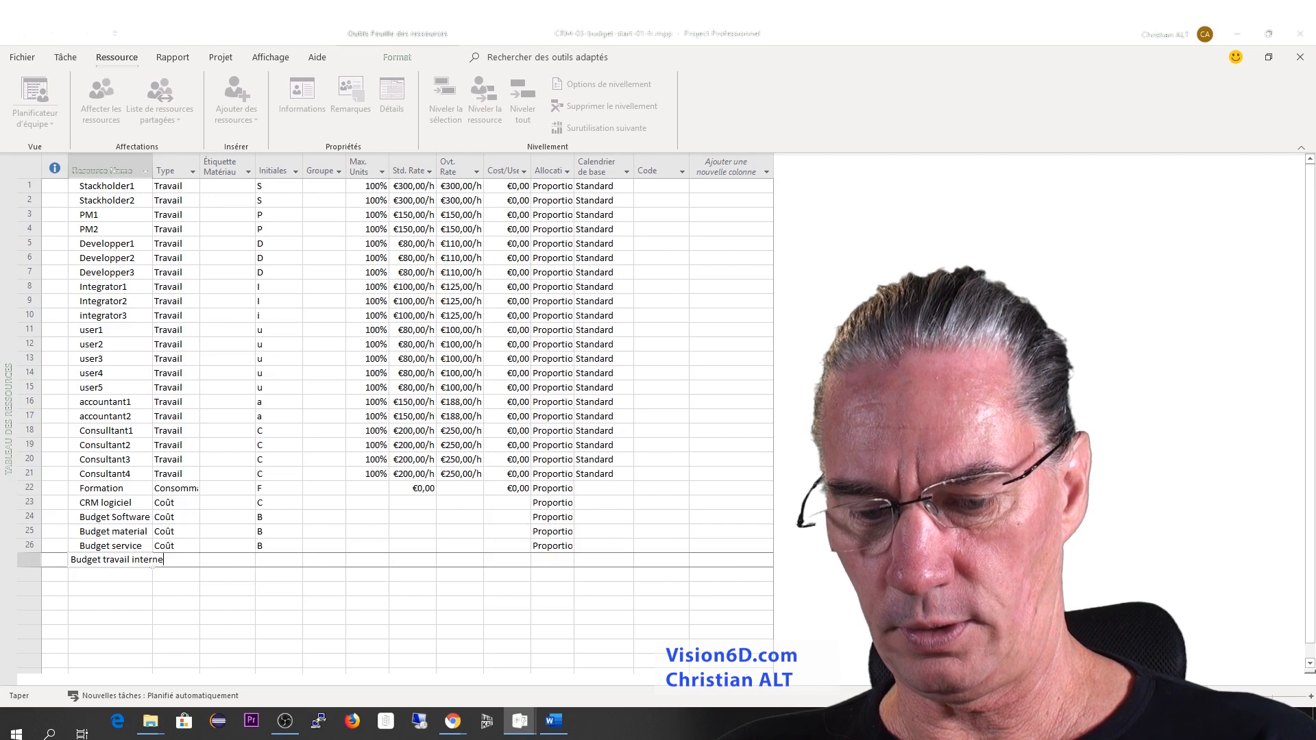
key(Return)
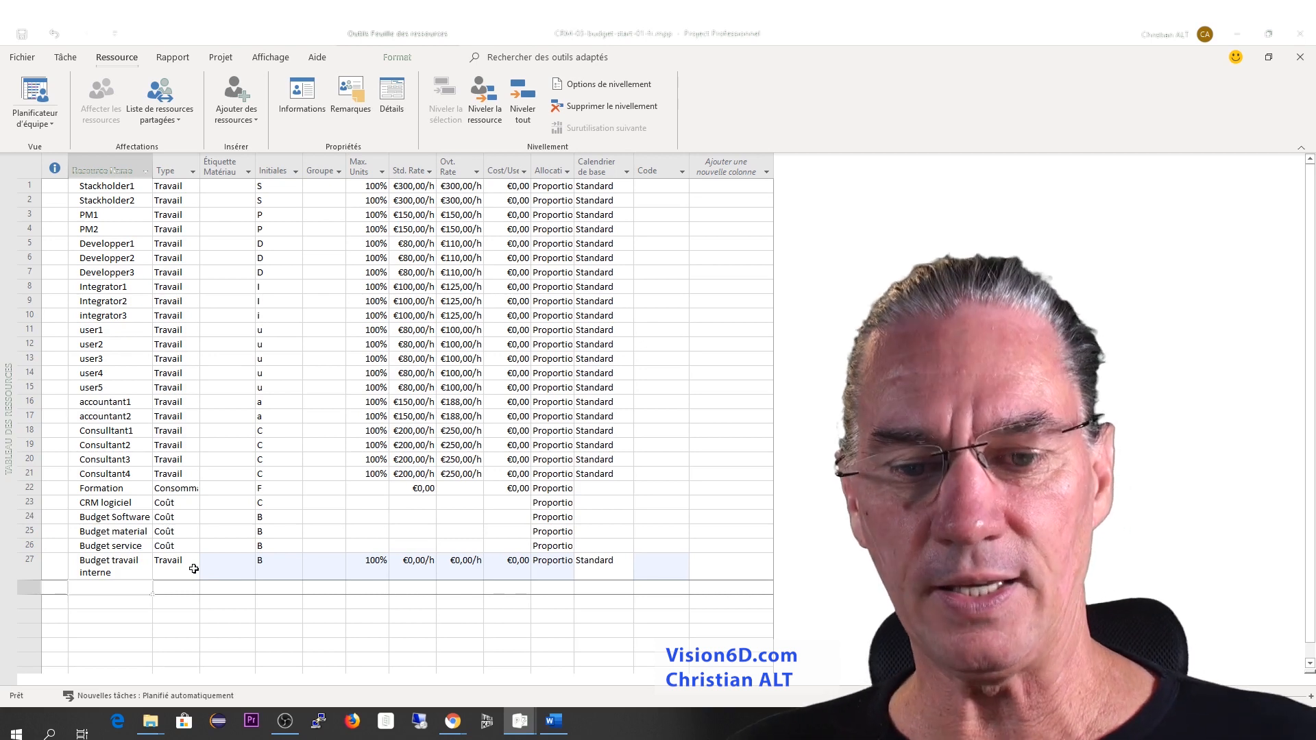
- Mark the Budget travail interne resource as a Budget resource, keeping its type as Travail
double_click(126, 562)
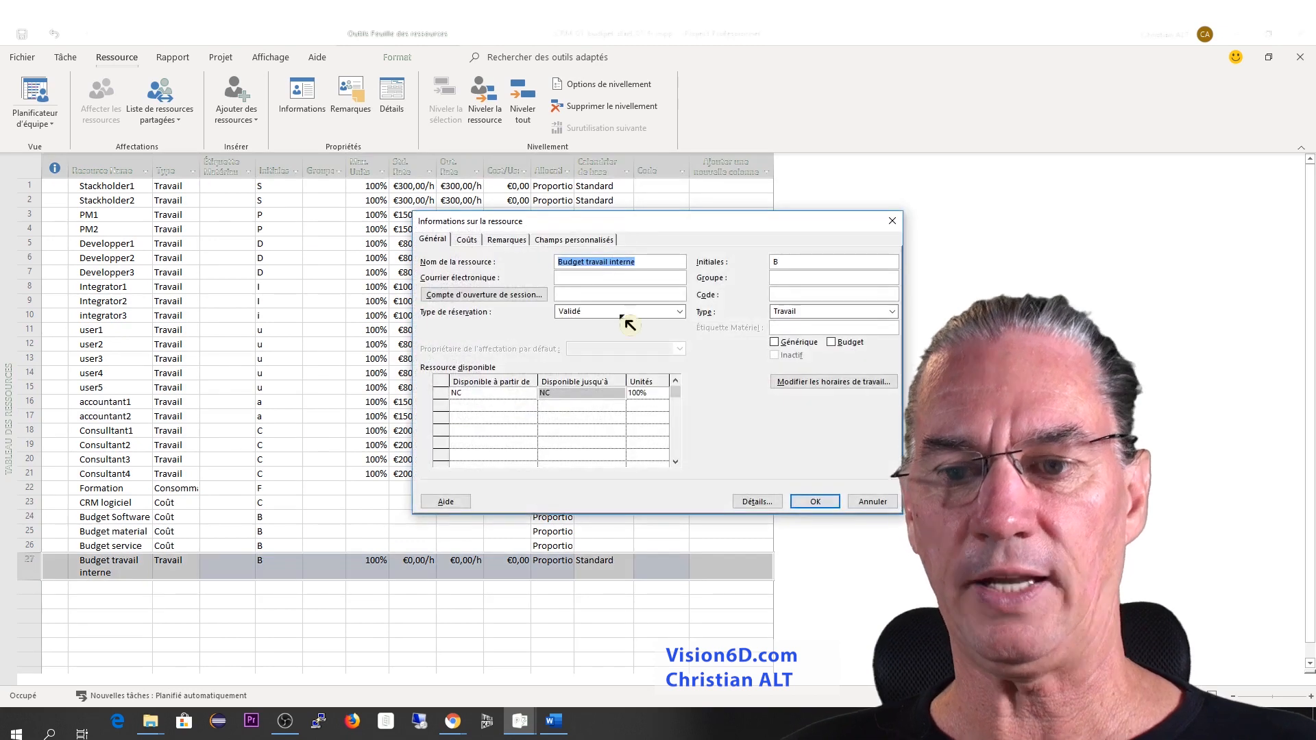
click(831, 342)
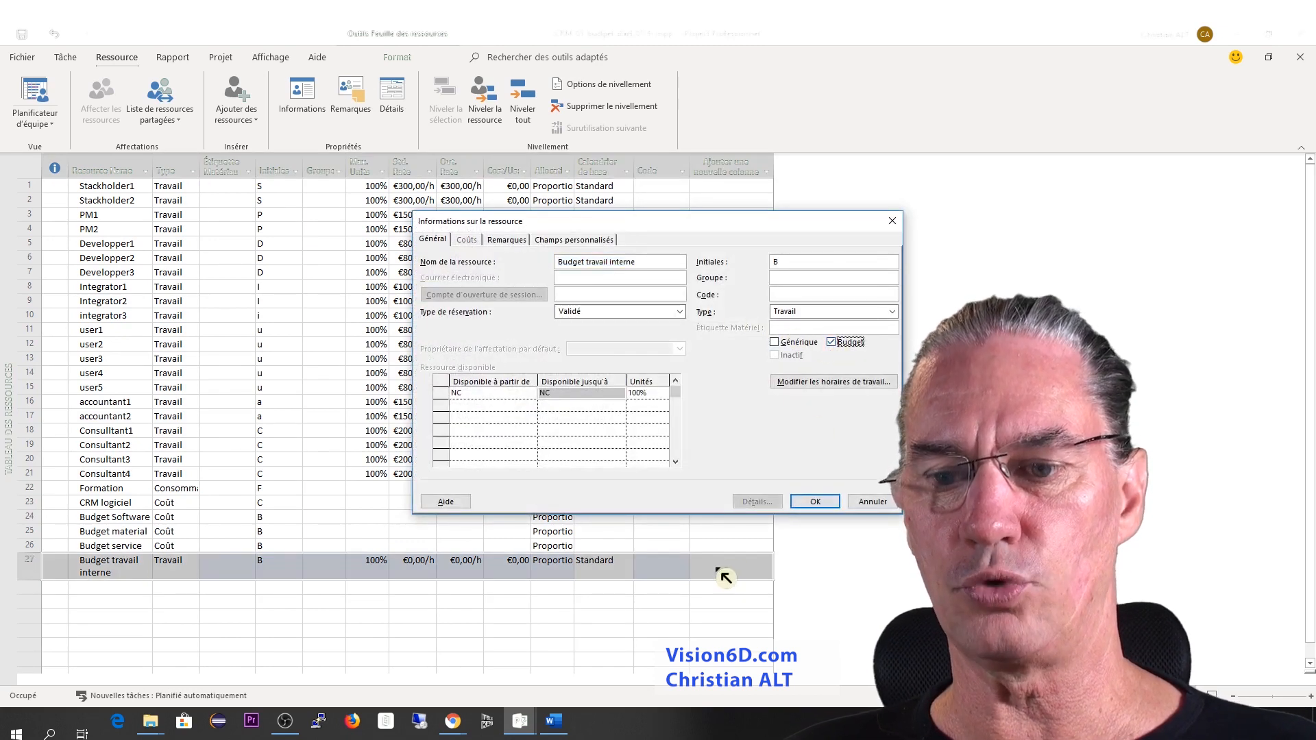
click(820, 503)
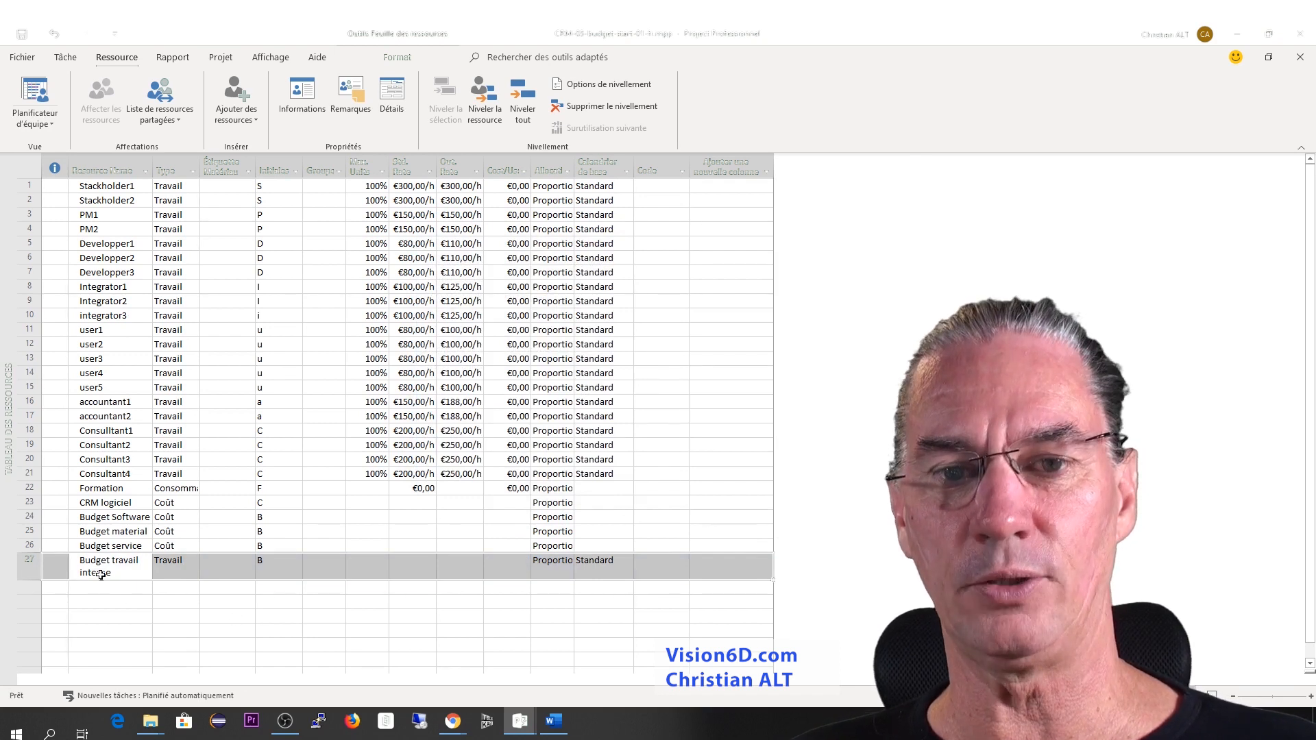
- Assign the Budget travail interne resource to the CRM project summary task in the Gantt chart
click(66, 58)
click(33, 96)
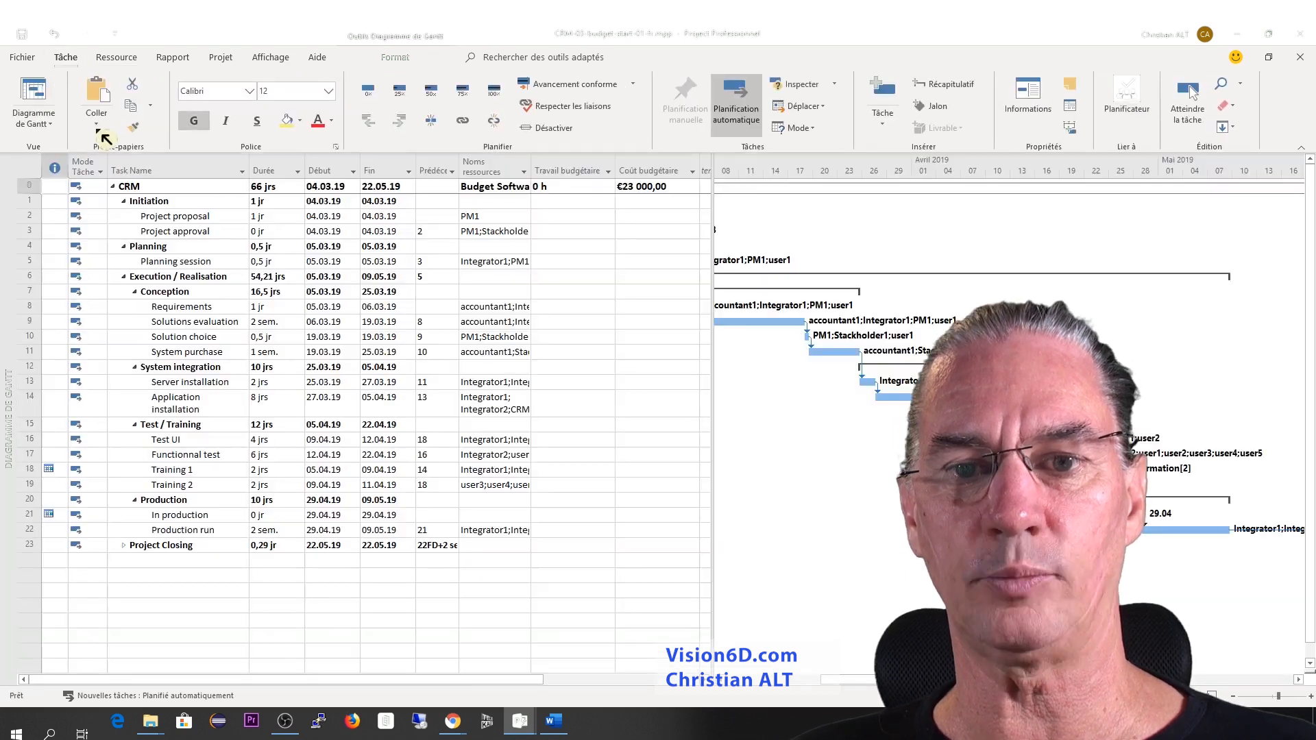
double_click(130, 186)
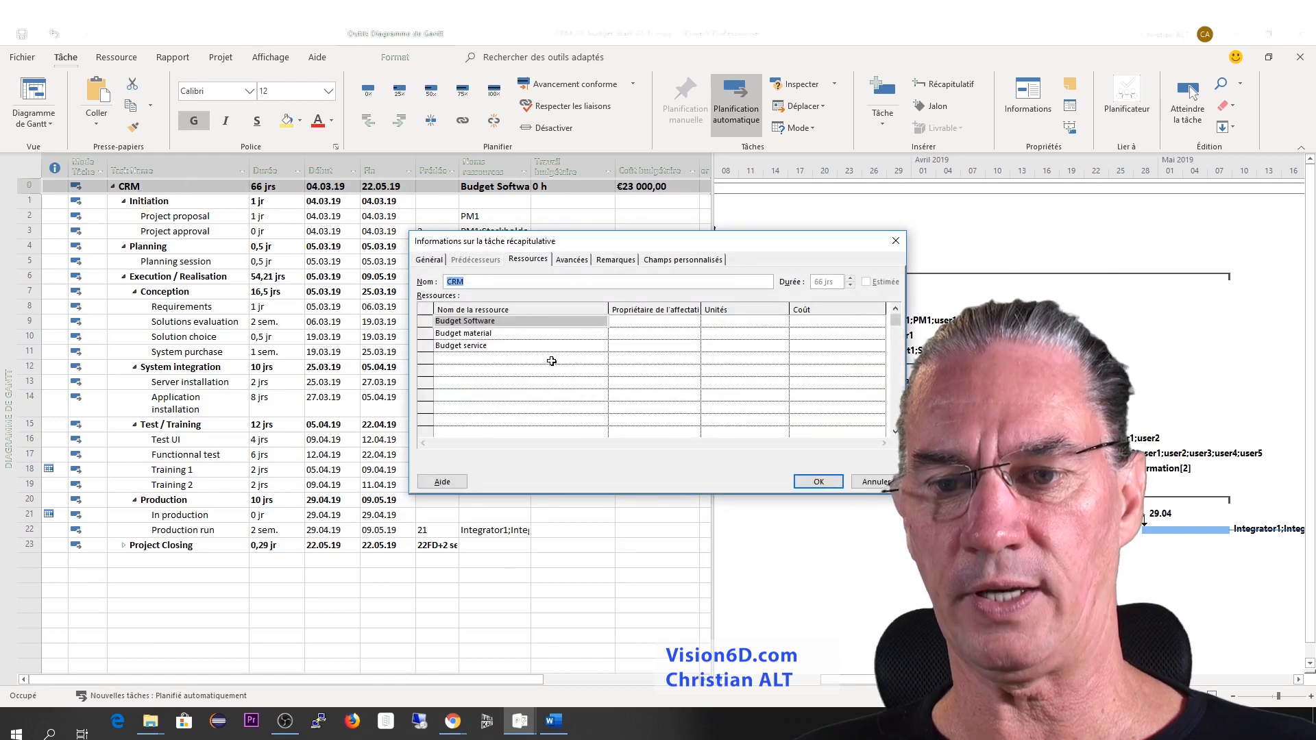
click(596, 359)
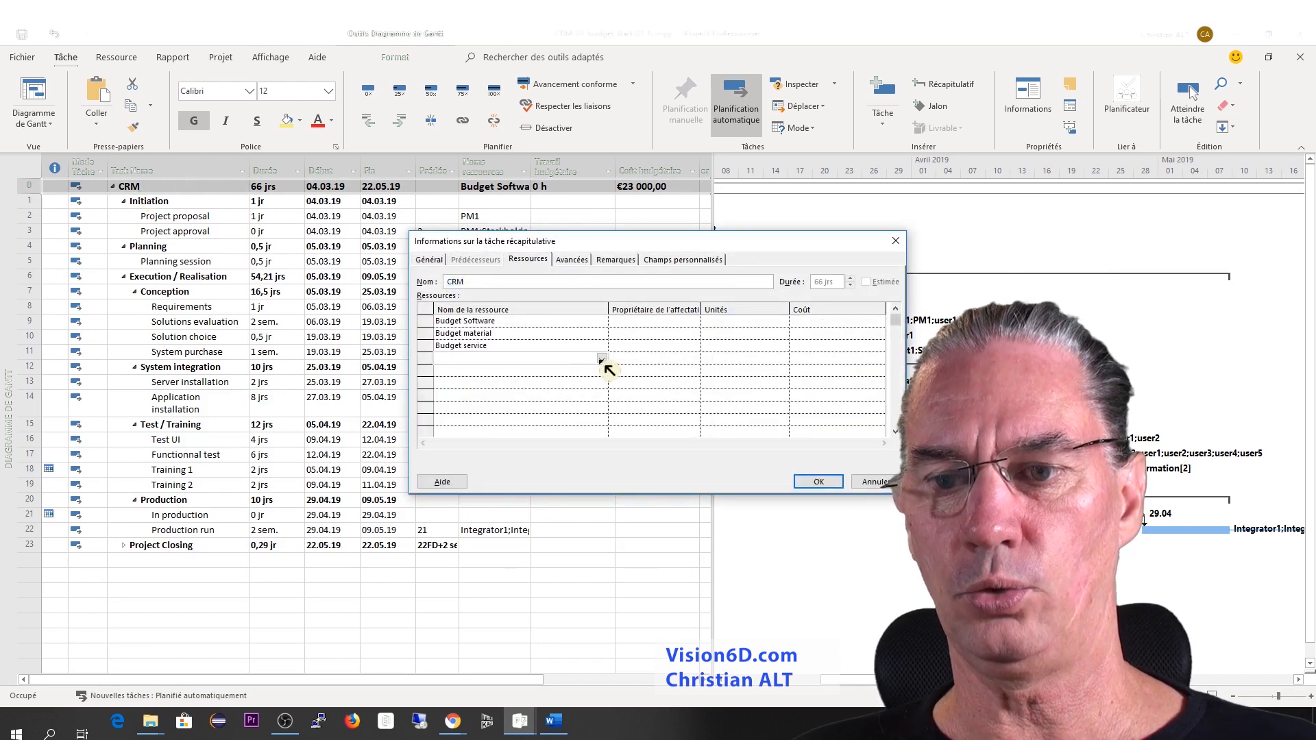
click(602, 361)
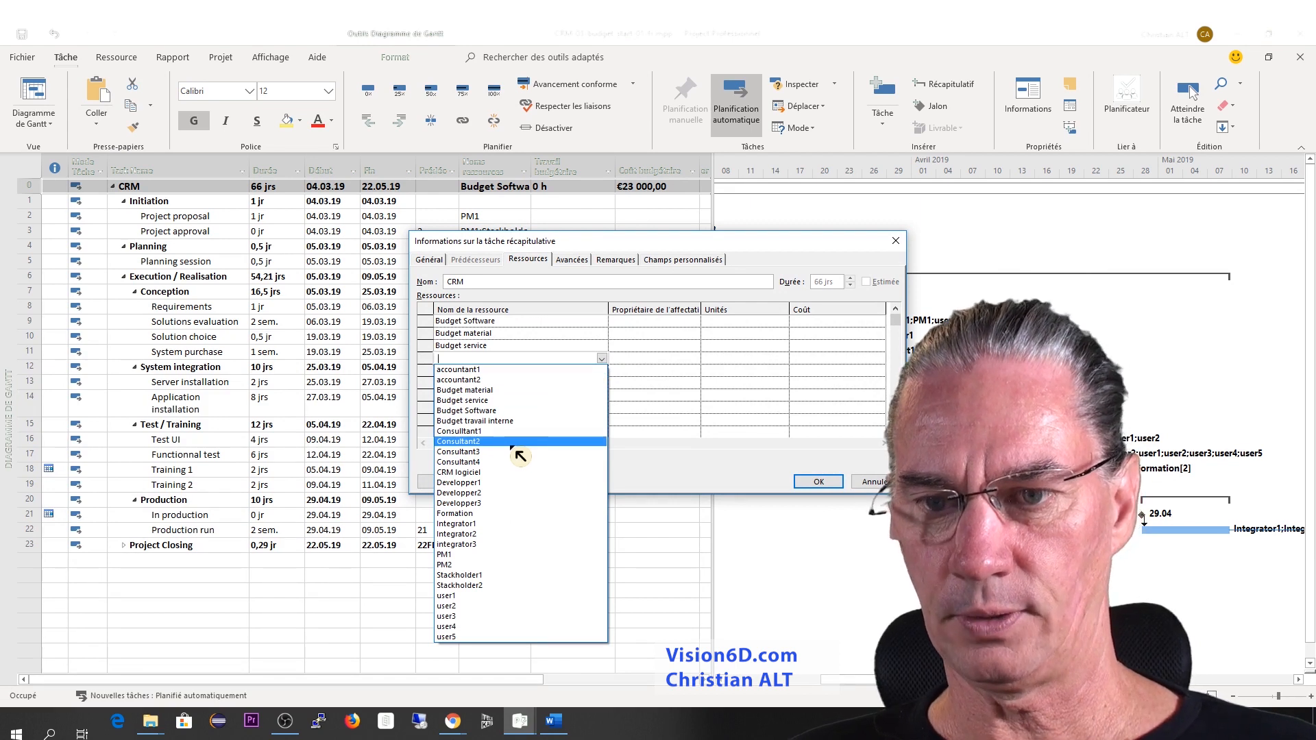
click(482, 421)
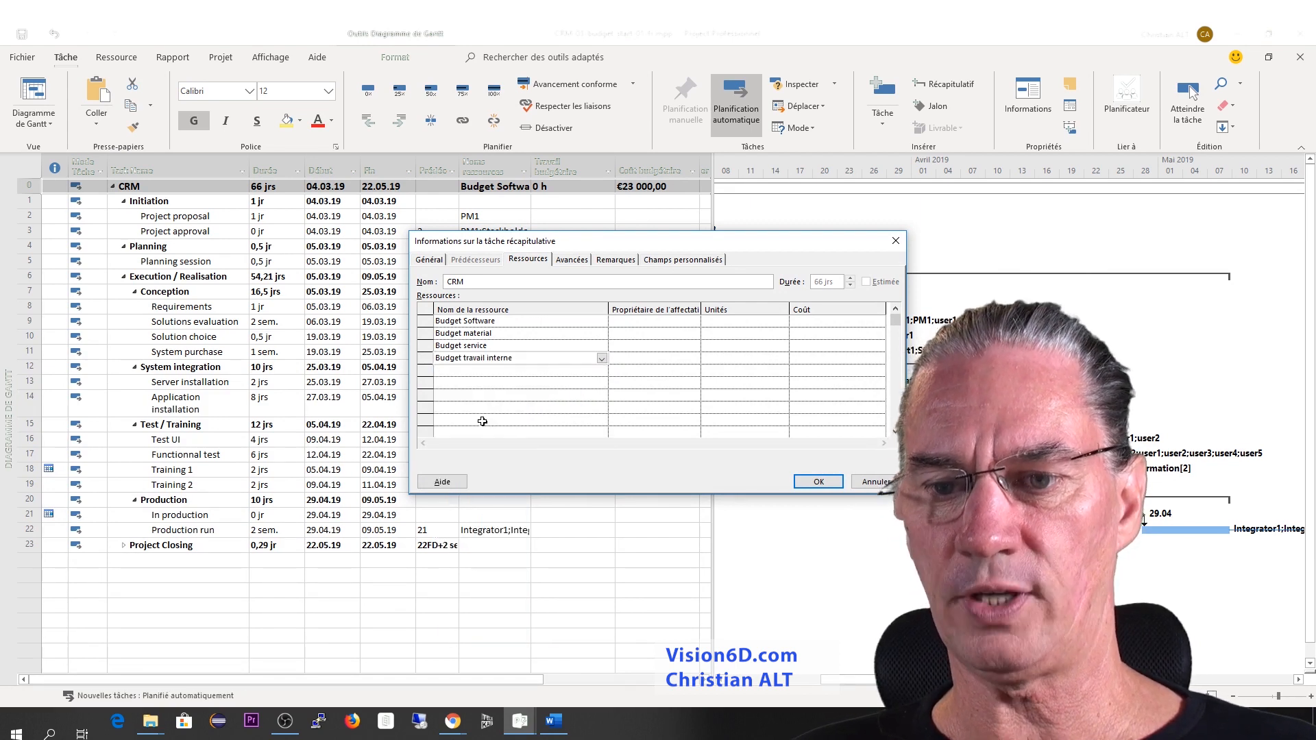
click(827, 484)
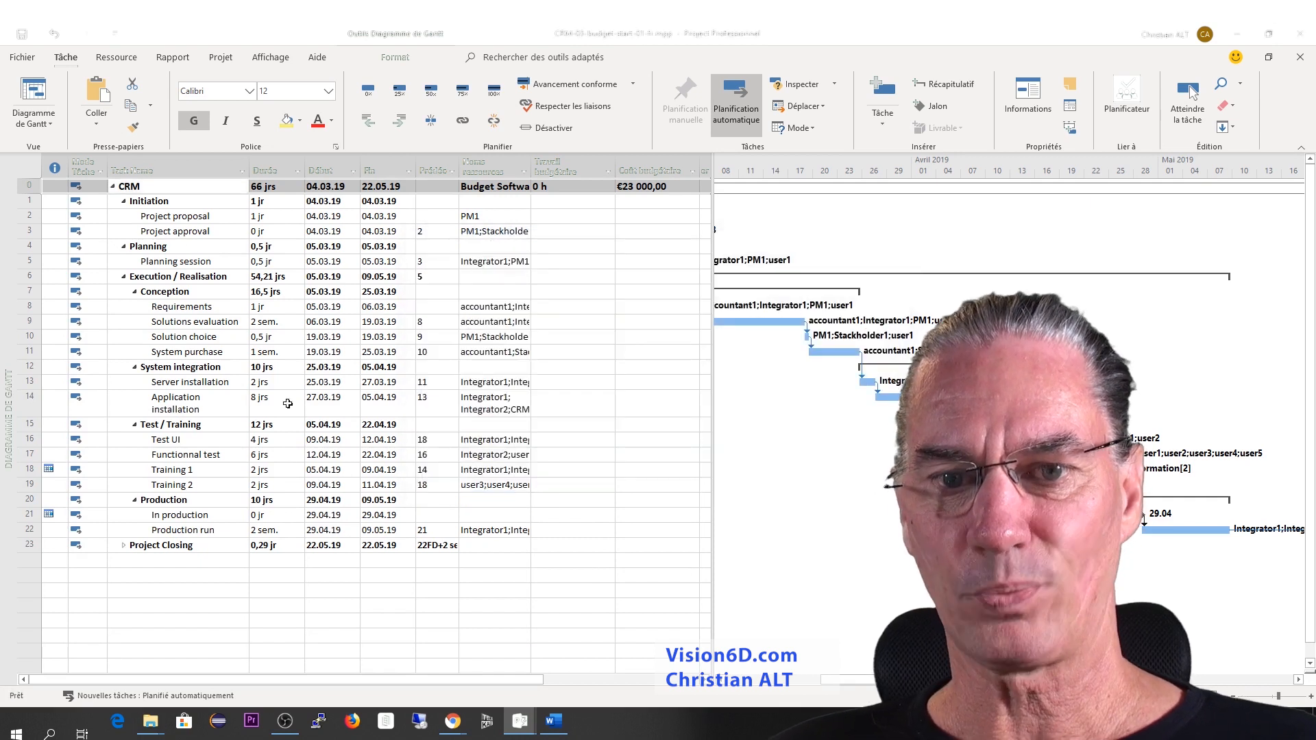
- Set the Travail budgétaire of the CRM assignment under Budget travail interne to 1500 hours in Utilisation des ressources, and return to the Gantt chart
click(118, 57)
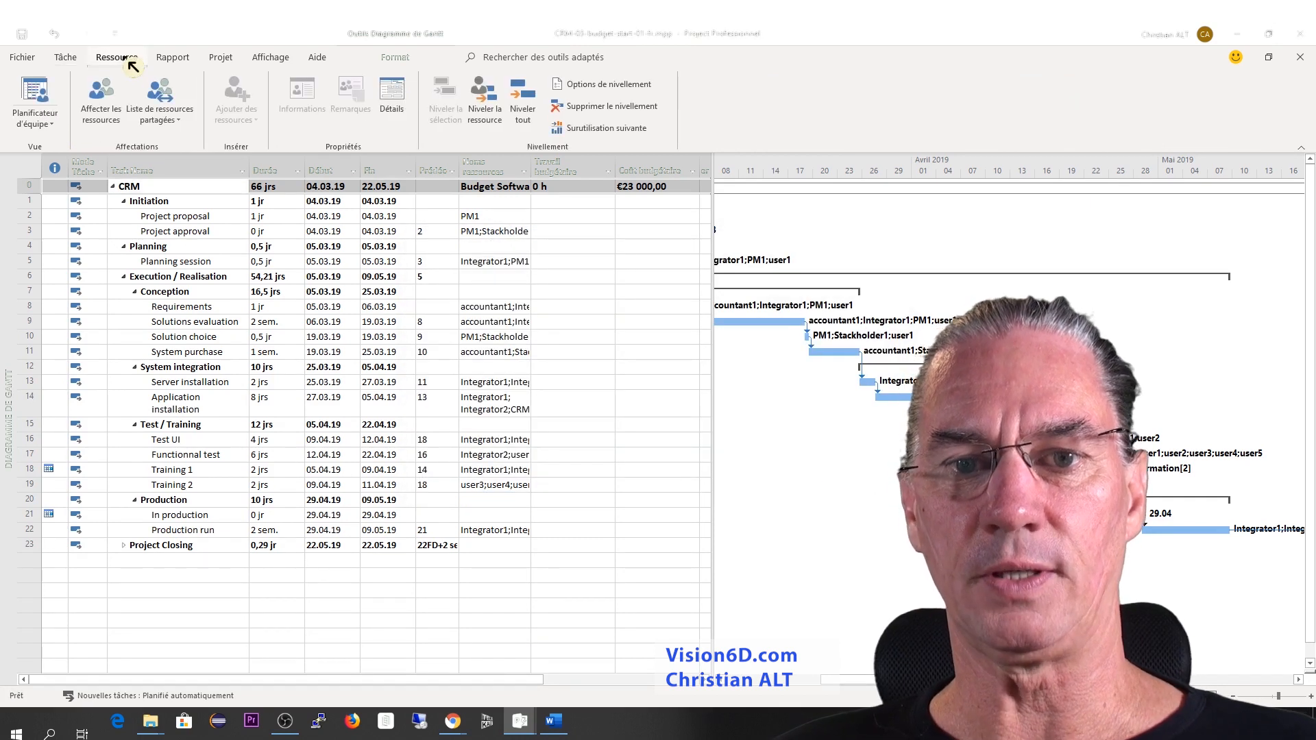
click(59, 123)
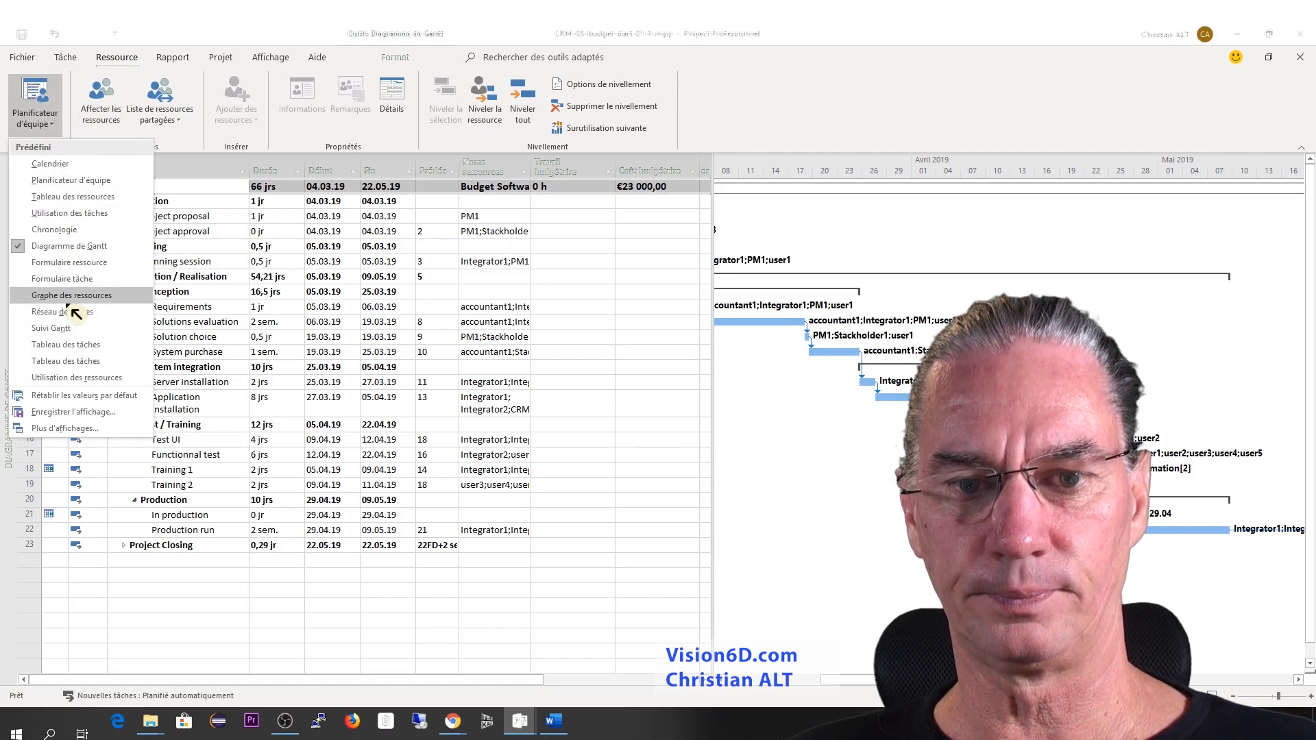
click(72, 377)
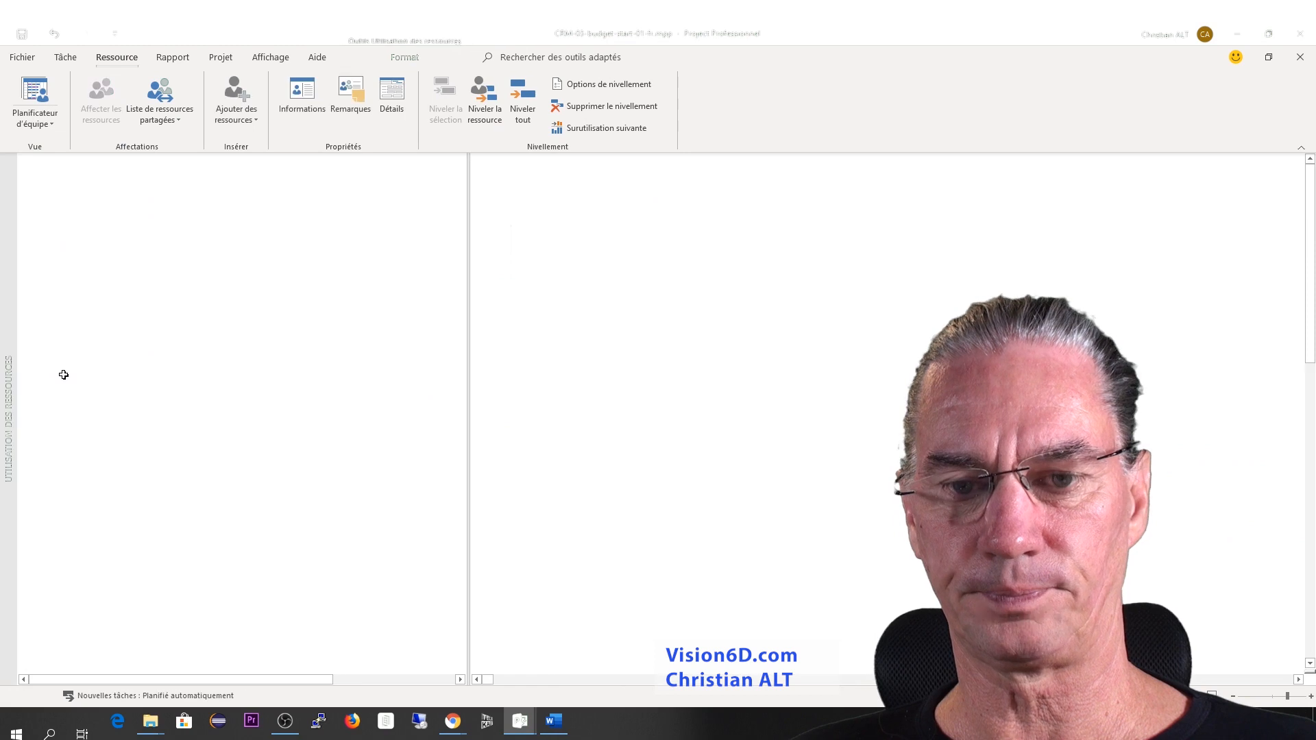
scroll(327, 338, down, 20)
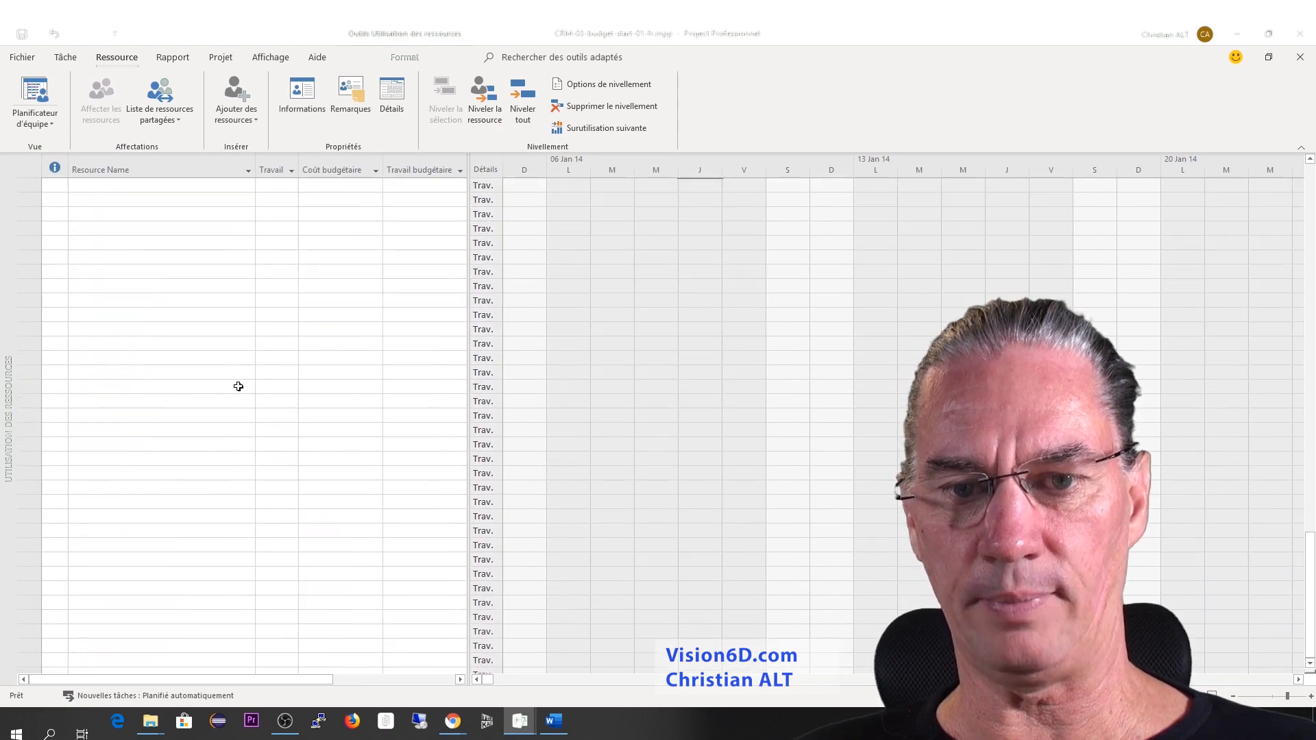
scroll(256, 382, up, 10)
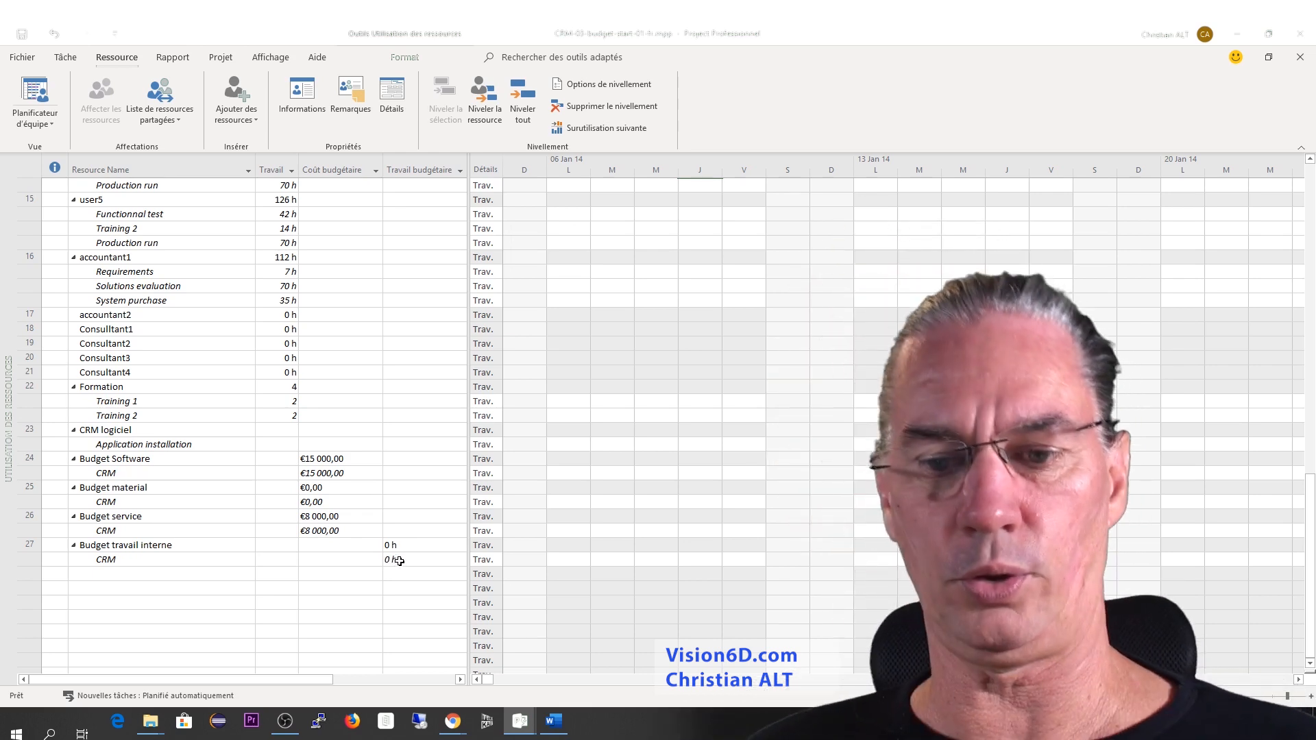
click(399, 561)
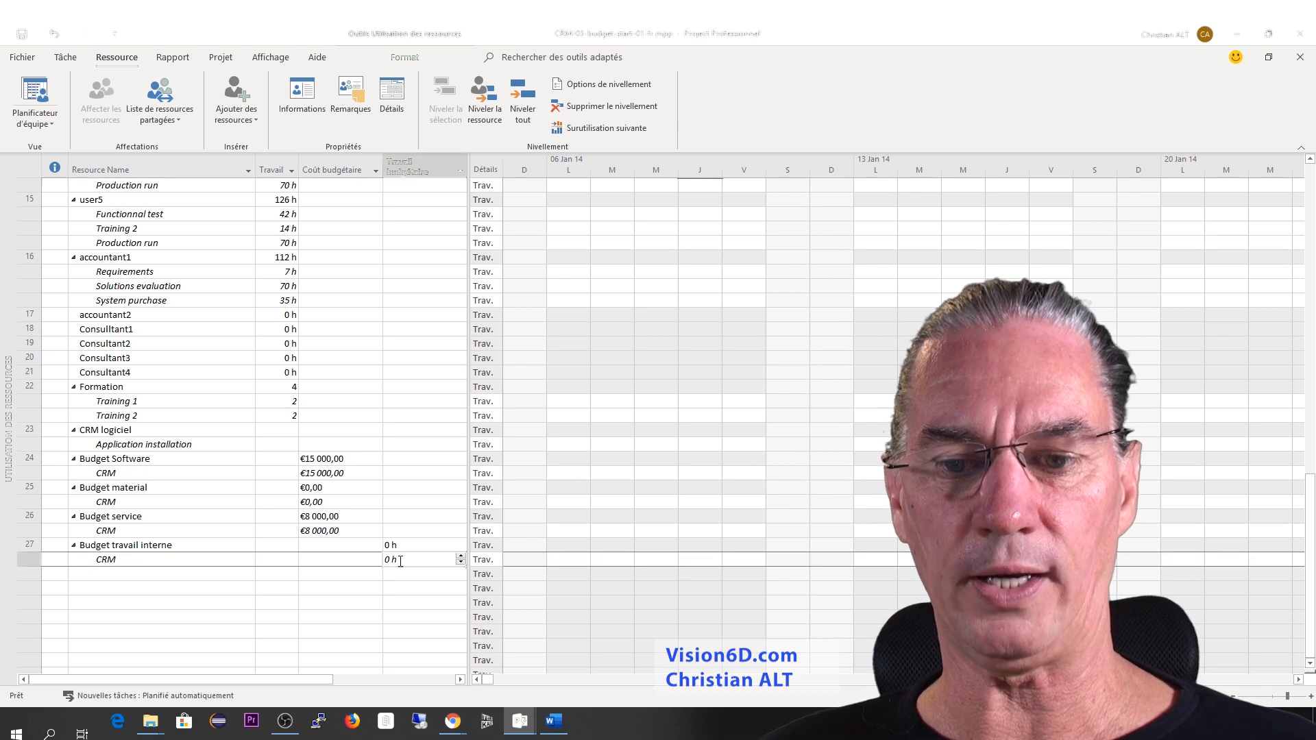
text(1500)
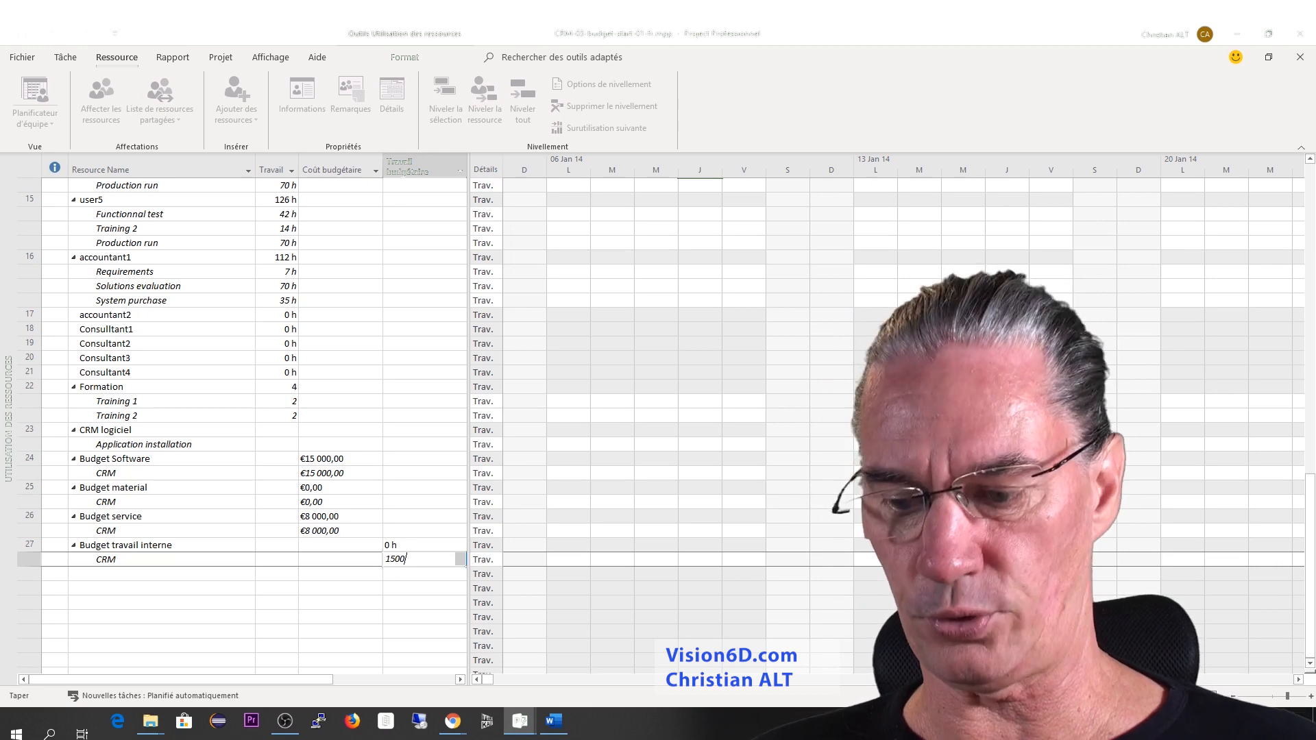
key(Return)
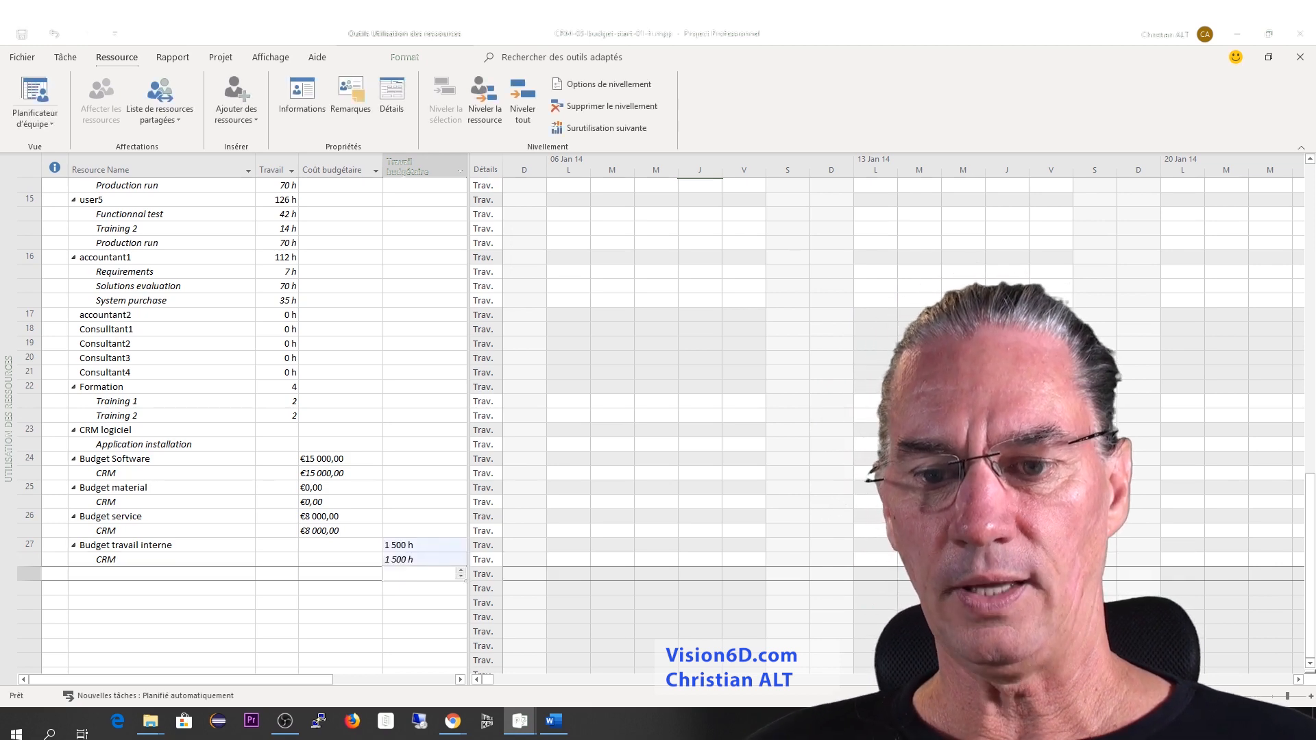
click(68, 59)
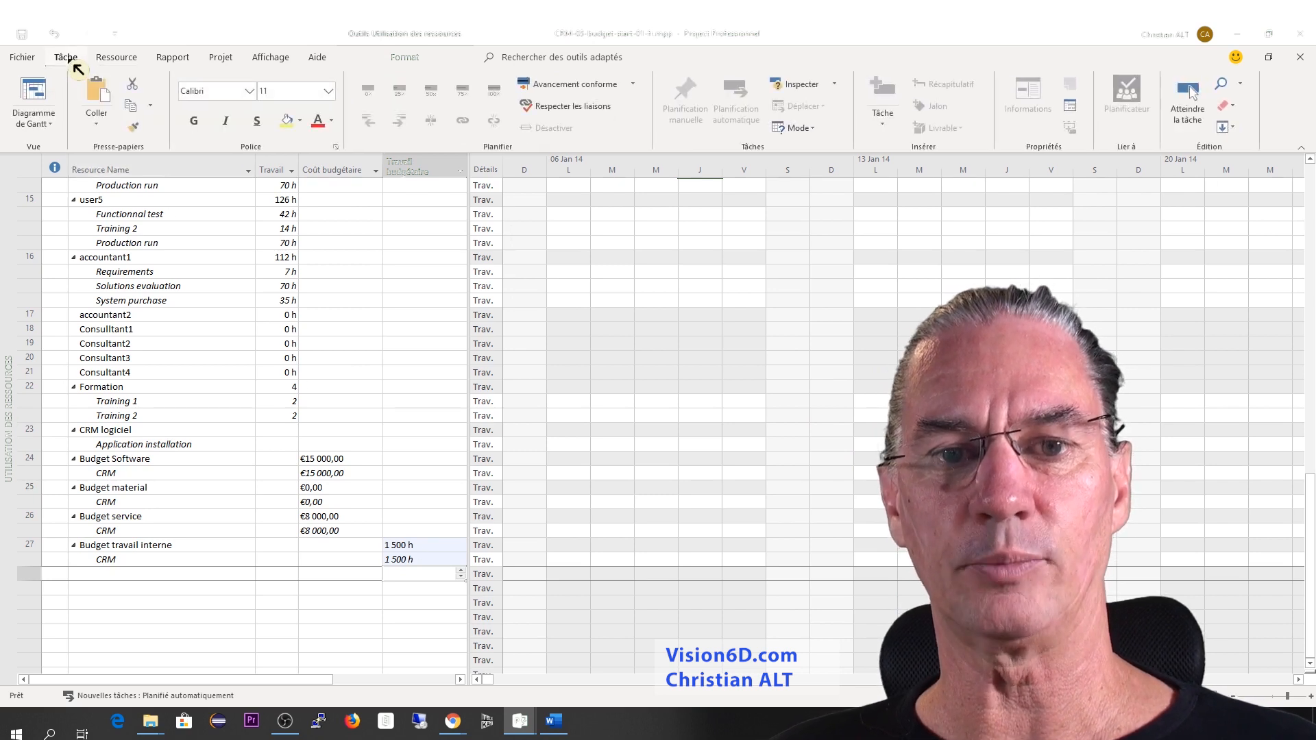
click(44, 94)
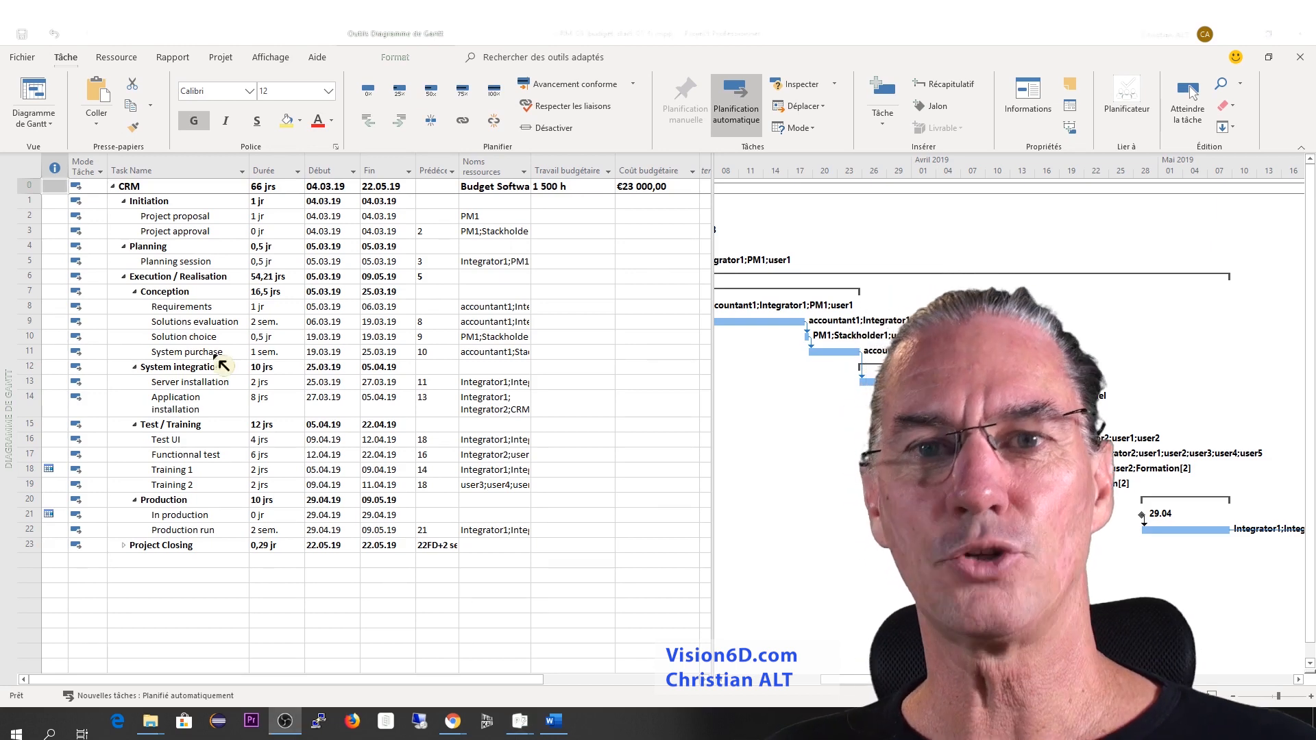
- Review the planned work in the Vue d'ensemble du travail dashboard report, and return to the Gantt chart
click(175, 60)
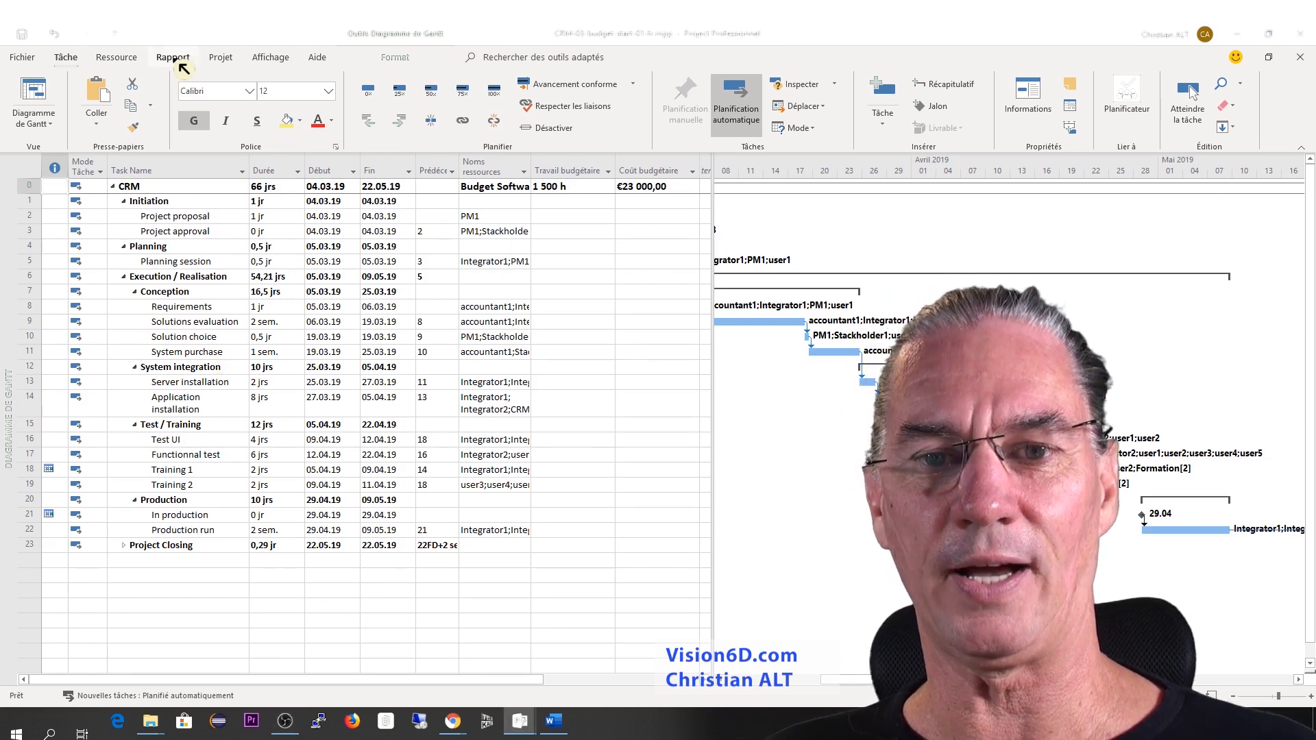
click(180, 63)
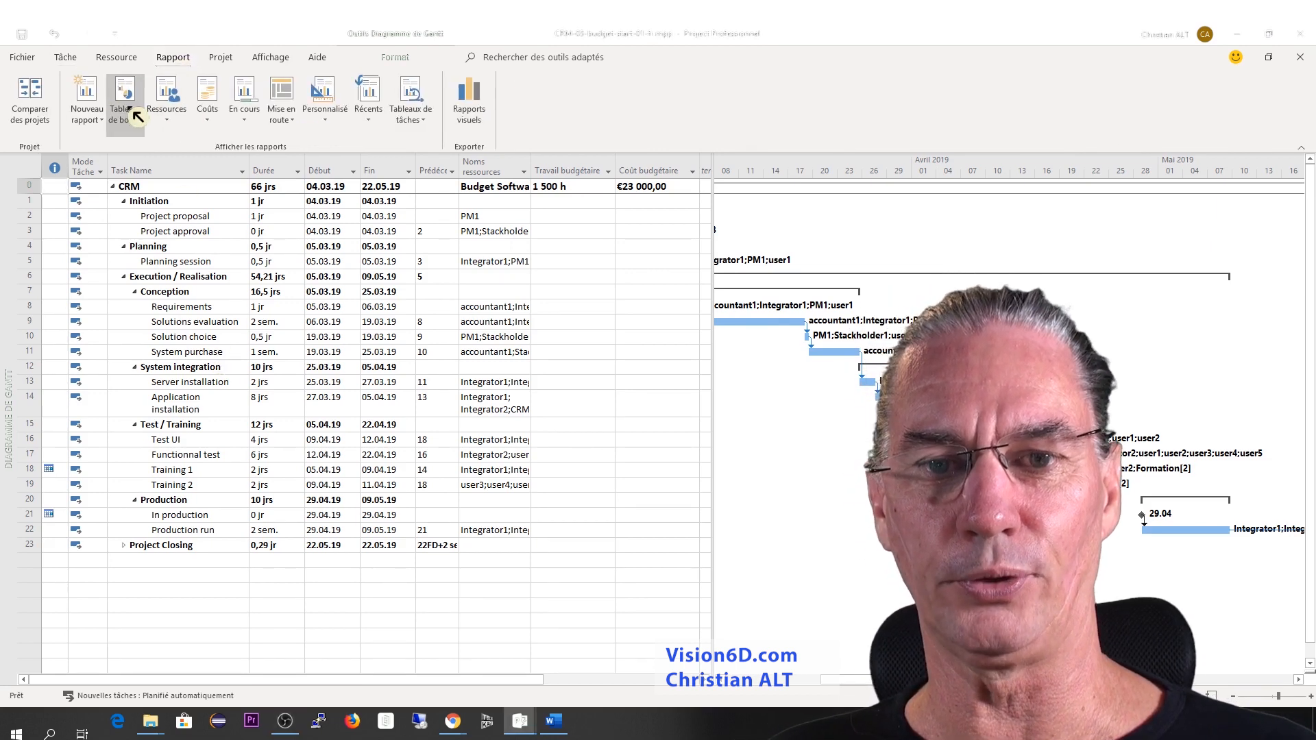
click(132, 112)
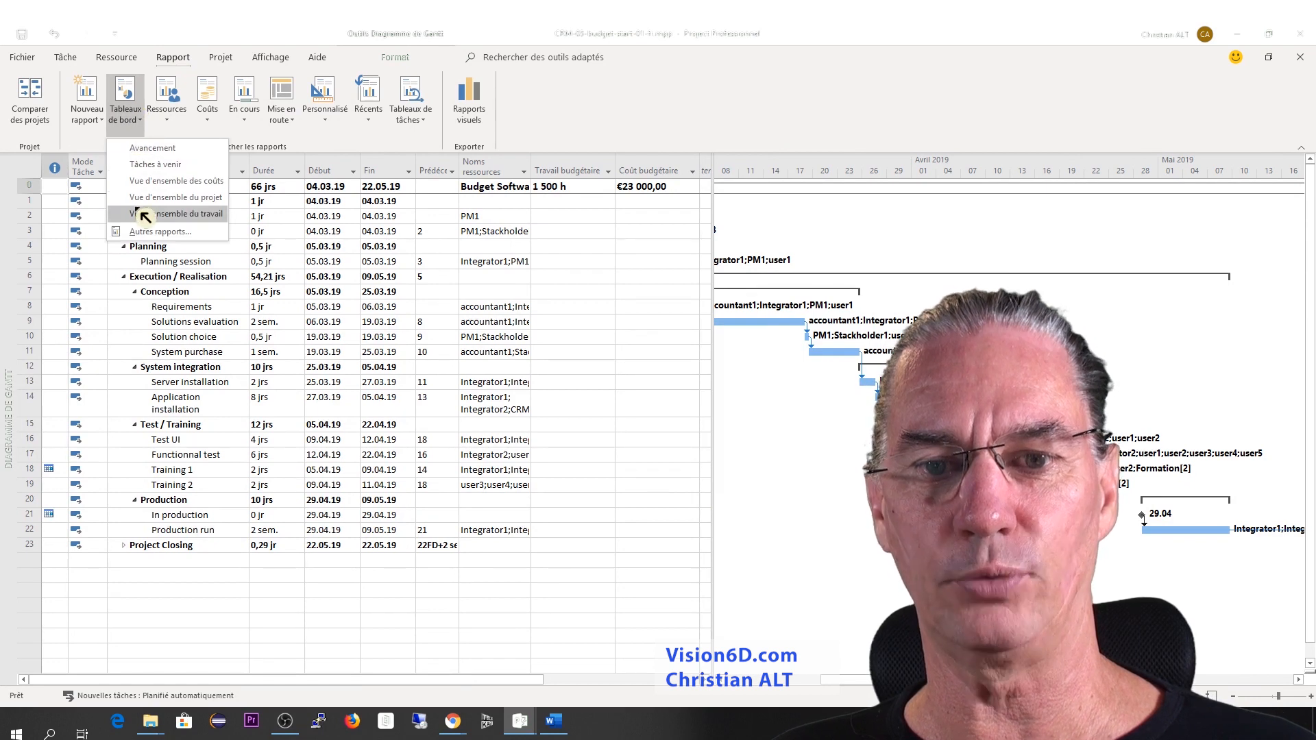
click(145, 216)
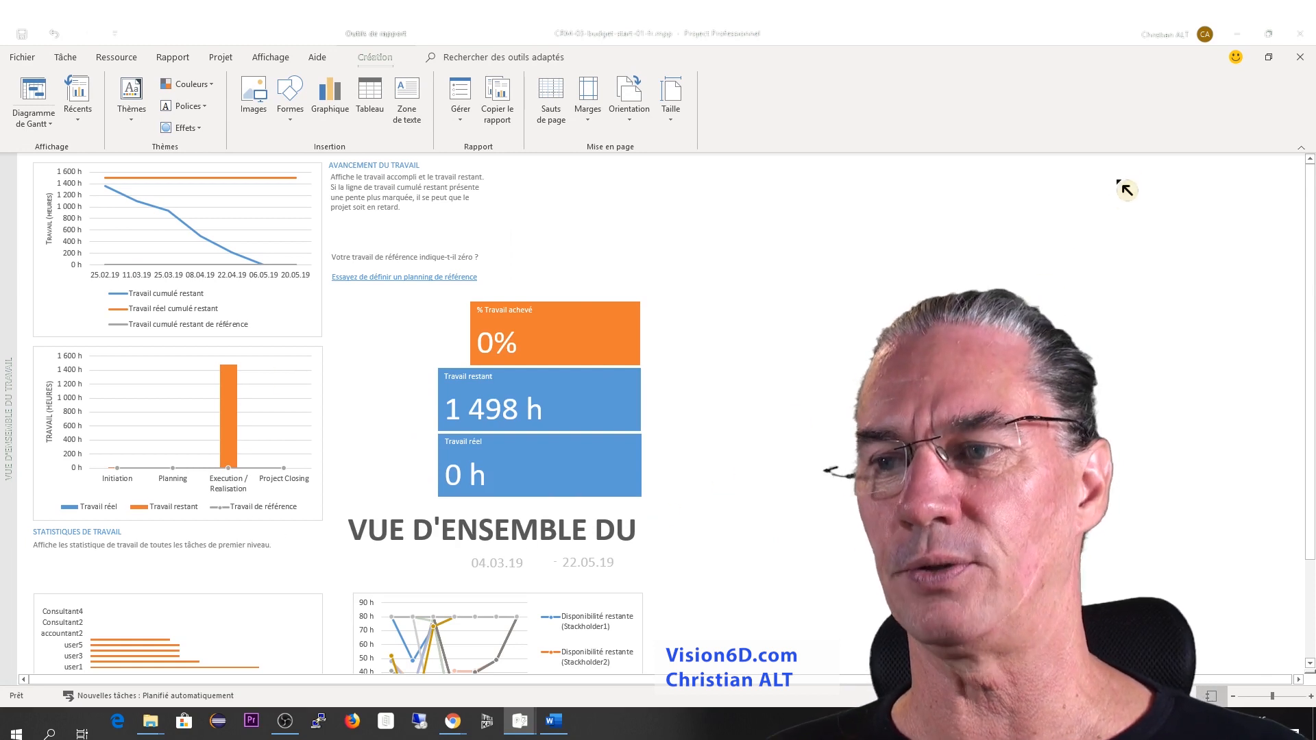
click(80, 60)
click(41, 97)
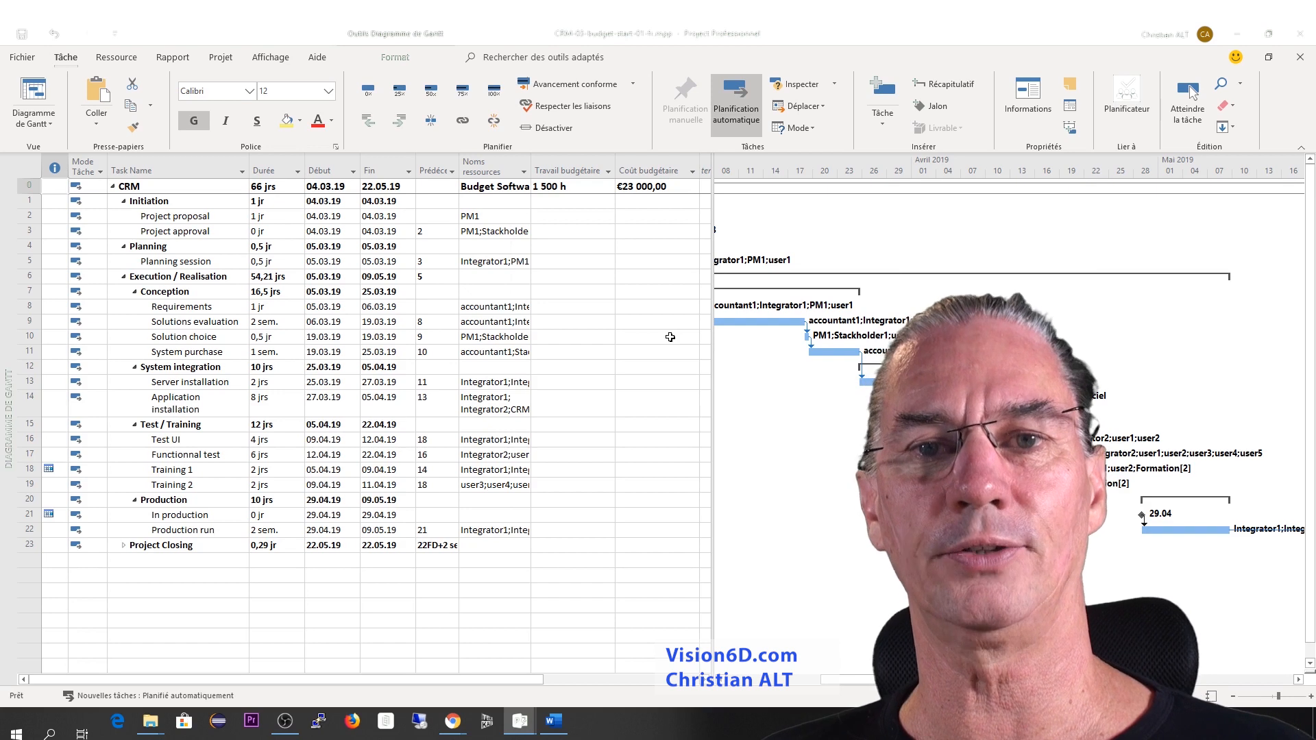
- Review the budgeted cost and work of the budget resources at the end of the Utilisation des ressources view
click(117, 57)
click(34, 120)
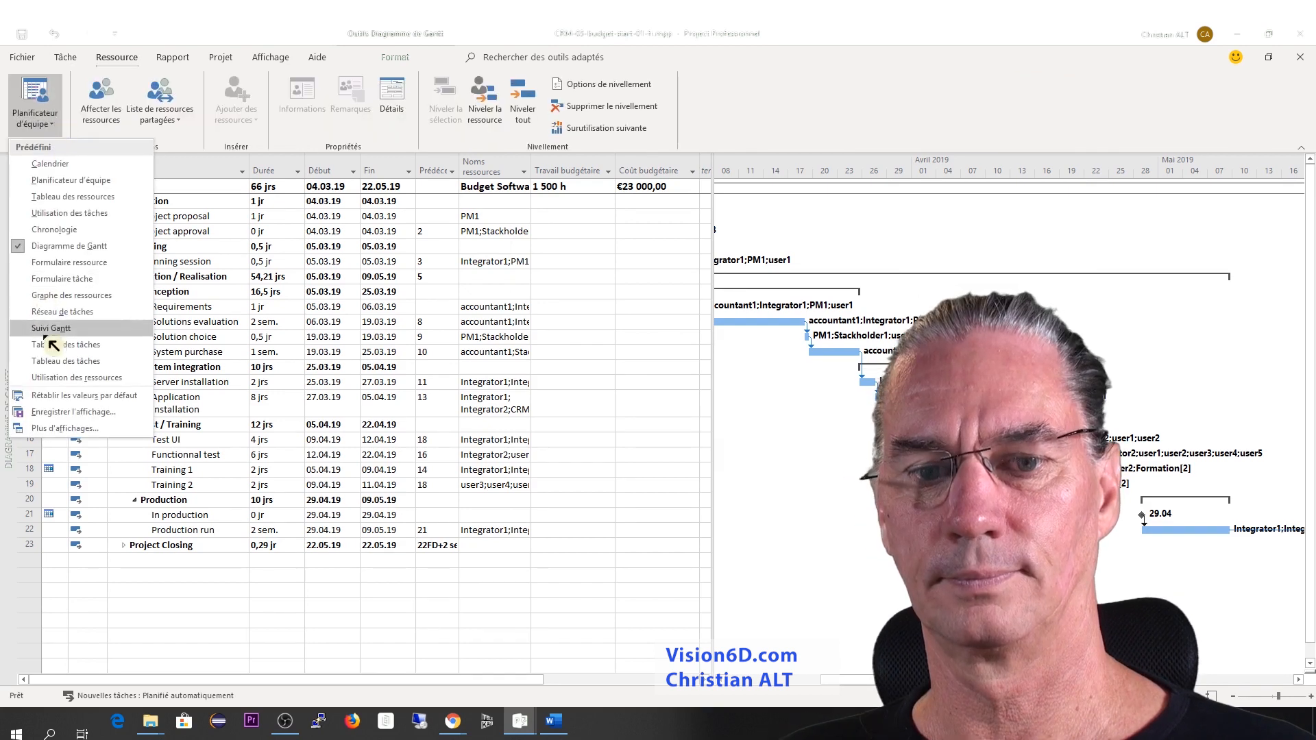
click(56, 378)
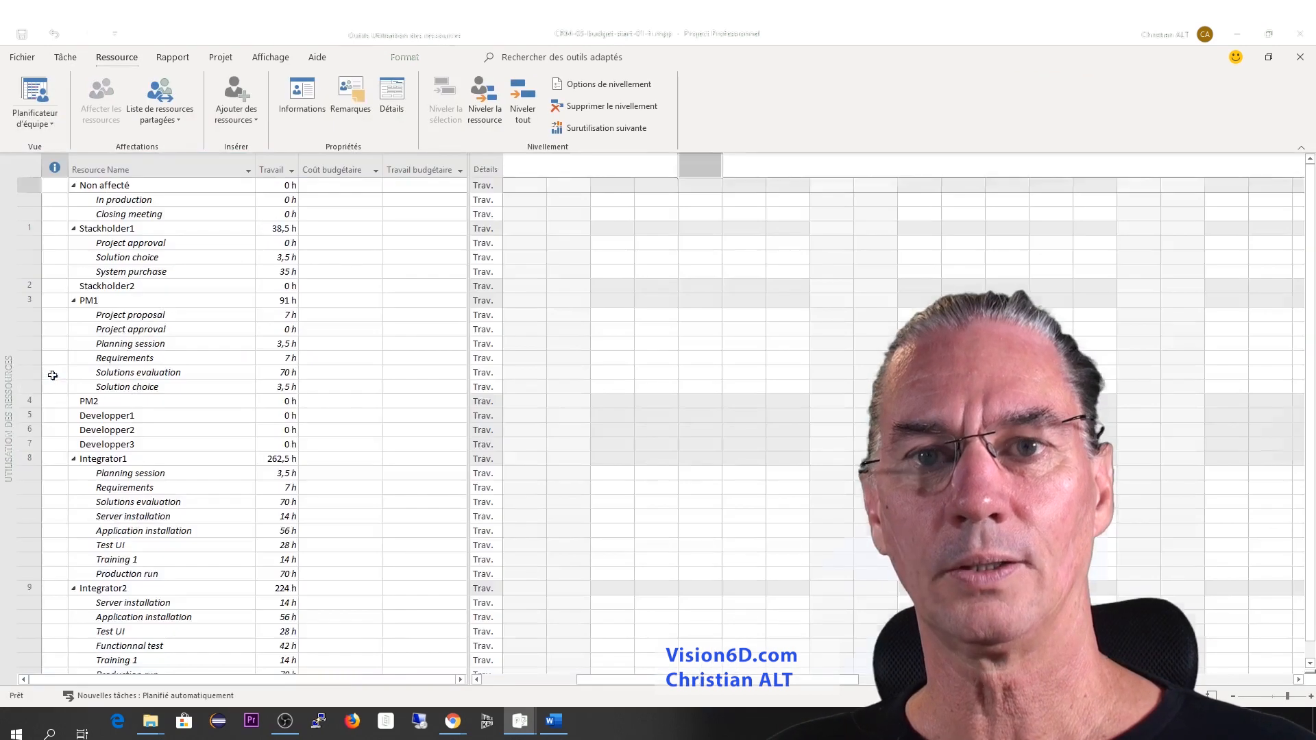
scroll(327, 510, down, 1)
scroll(326, 510, down, 20)
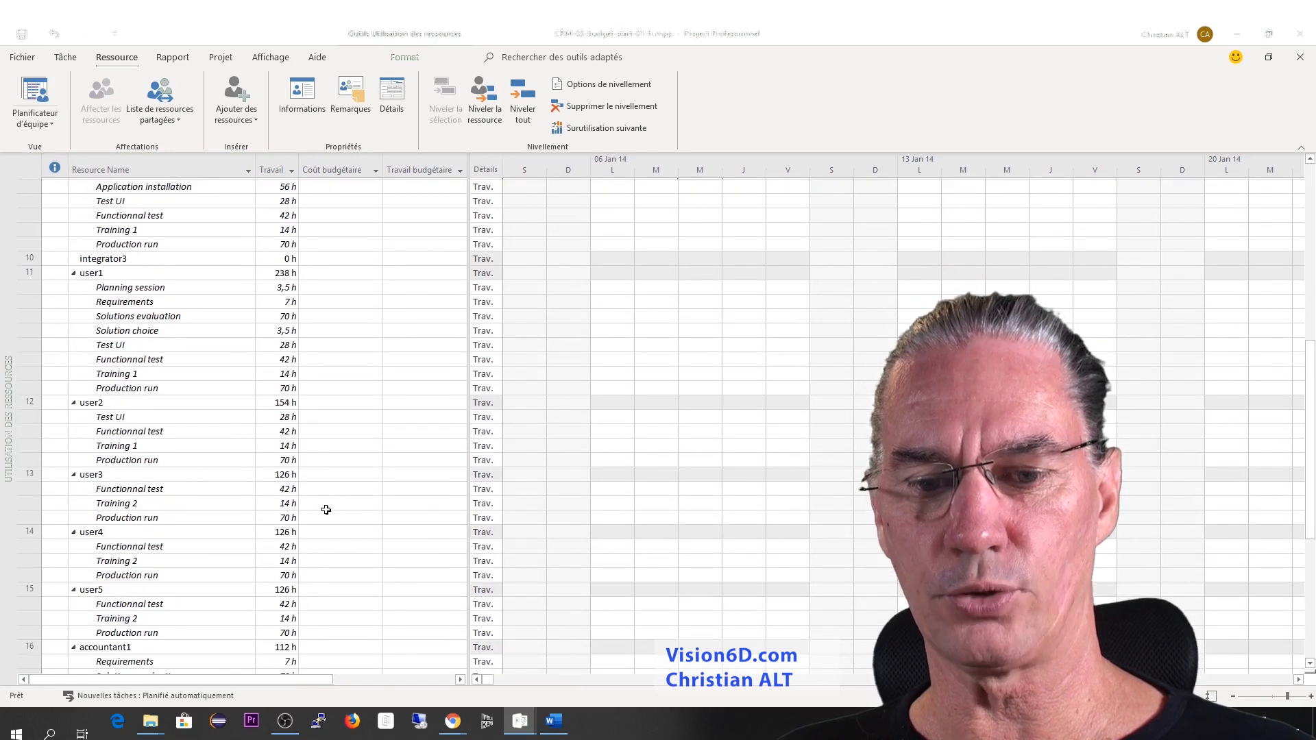
scroll(327, 510, up, 5)
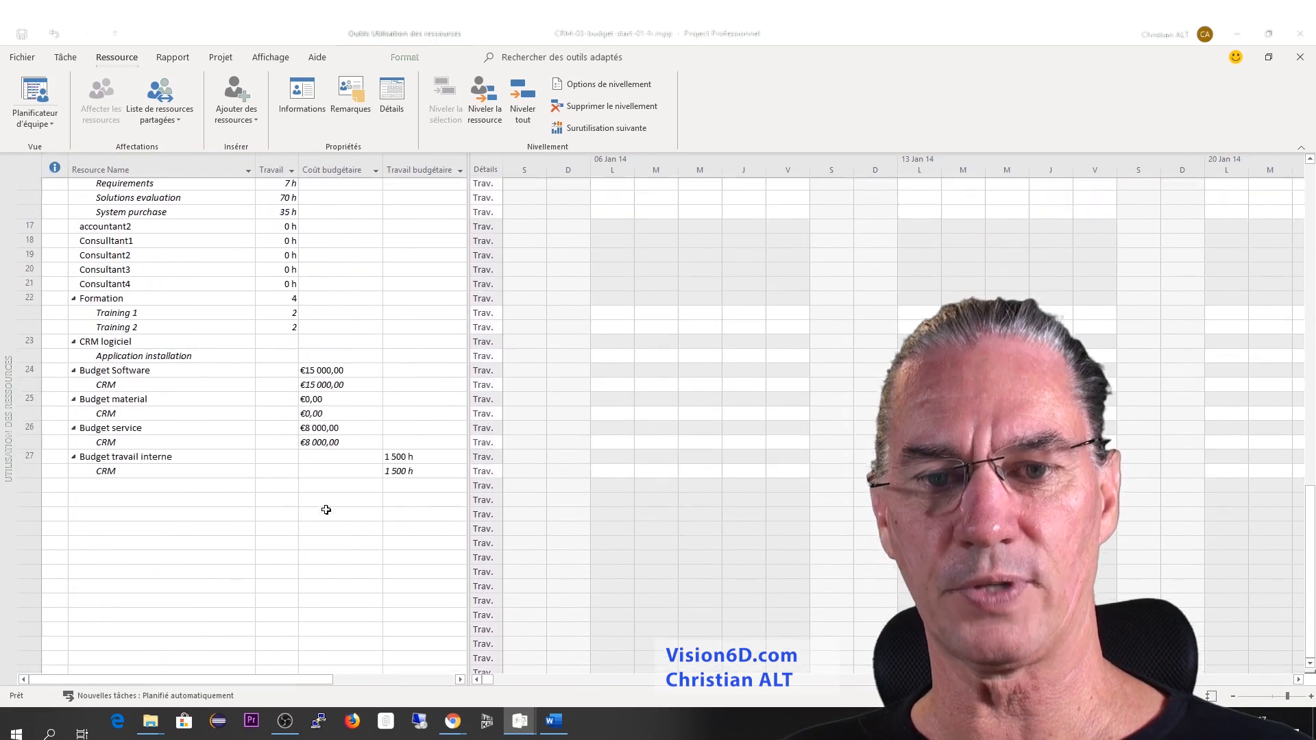